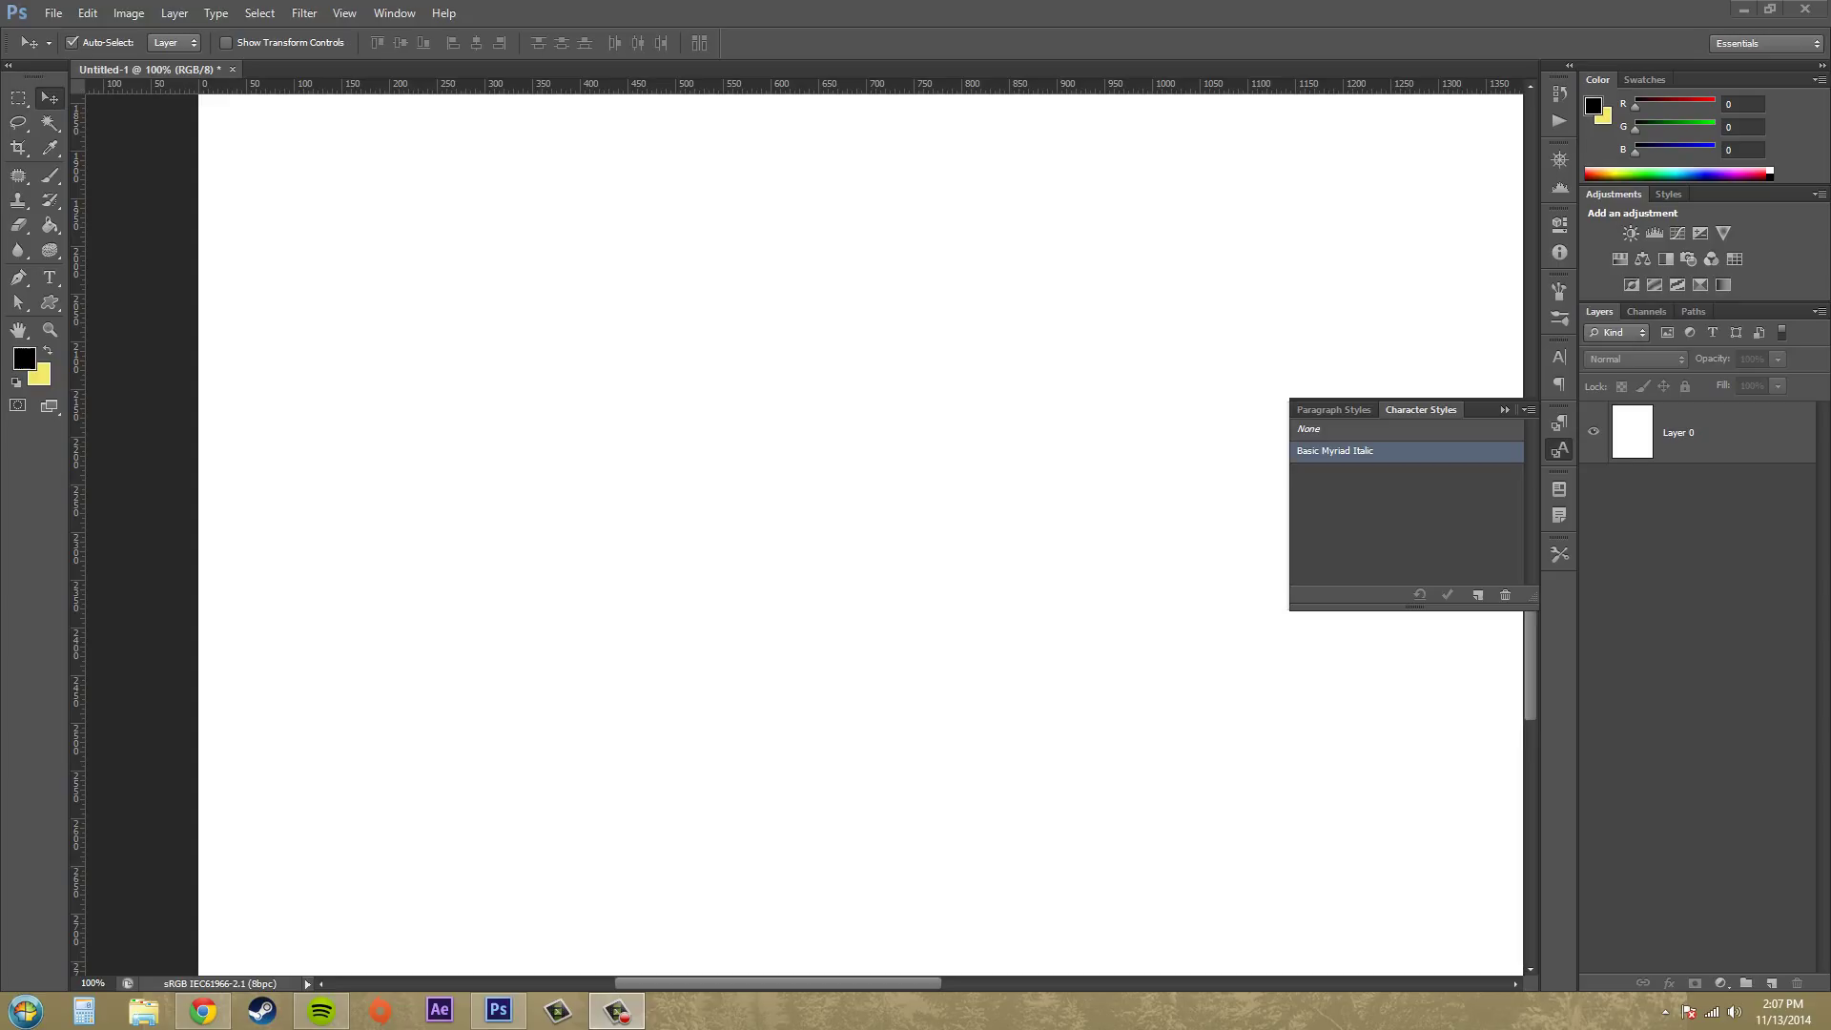
Step: Add the point text "Fancy Fancy" in Script MT Bold at 30 pt and move it toward the middle of the canvas
click(69, 280)
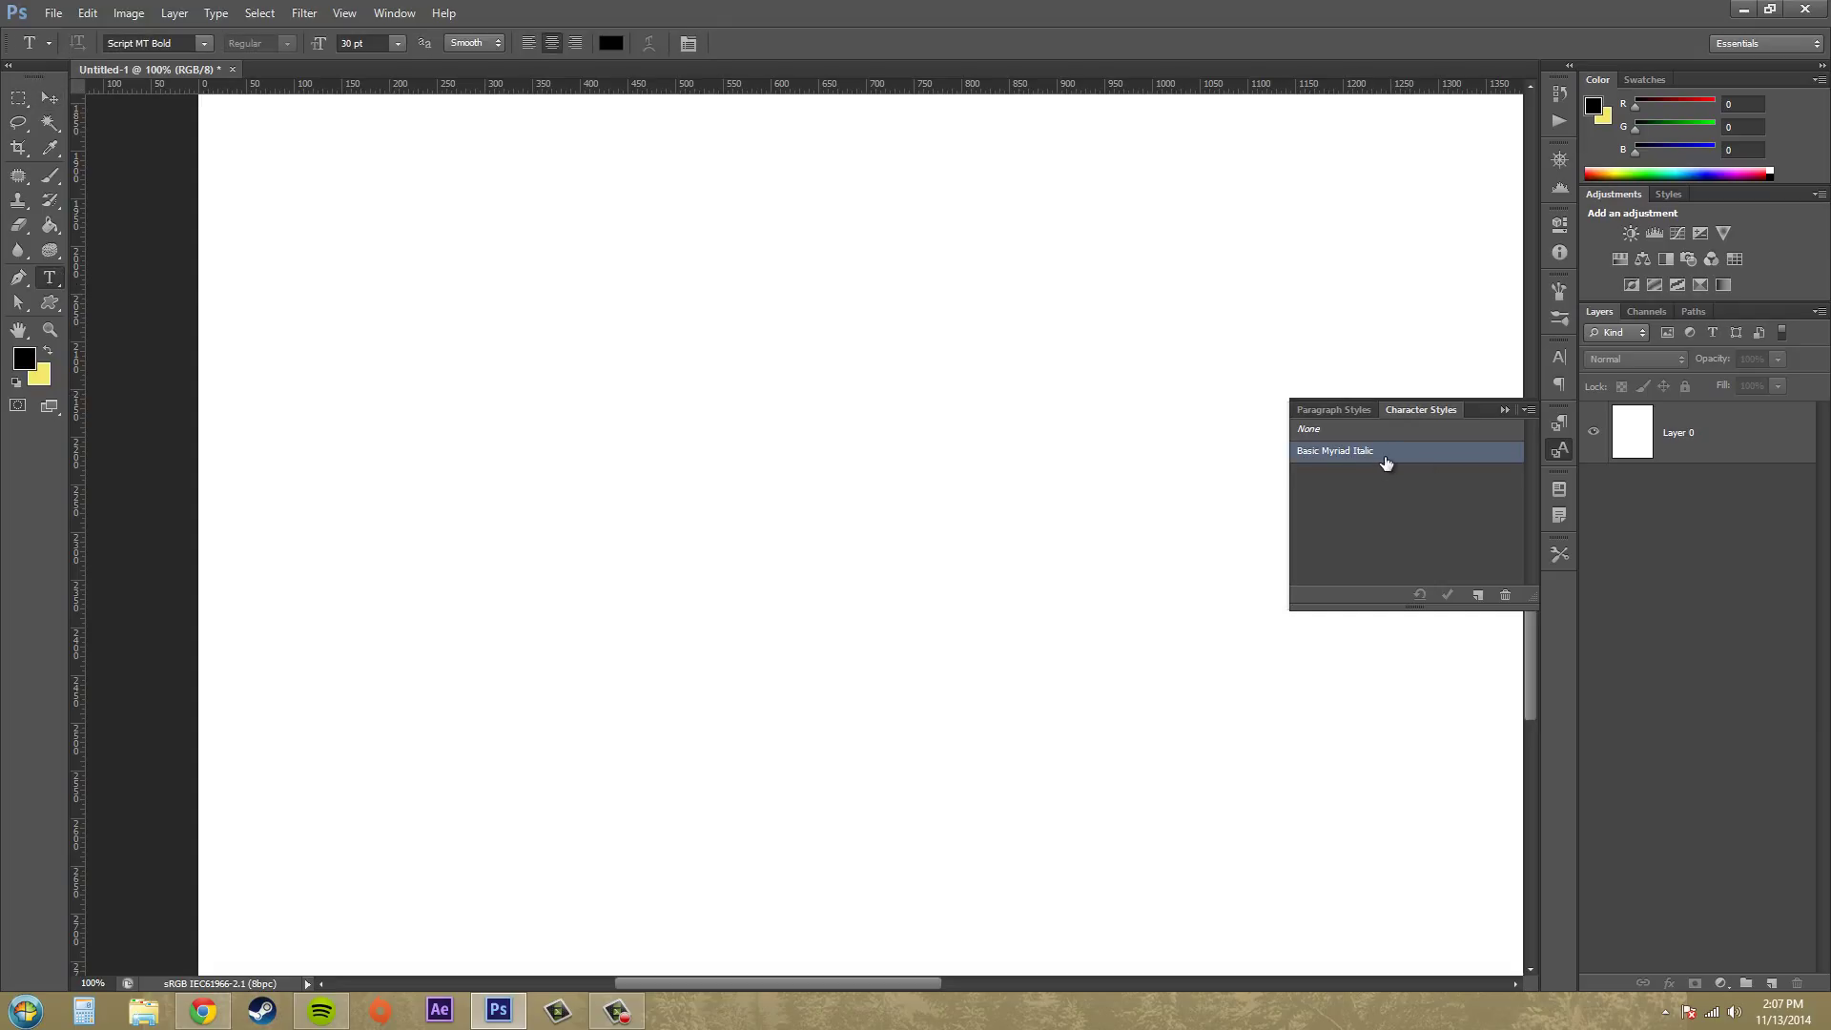
click(659, 466)
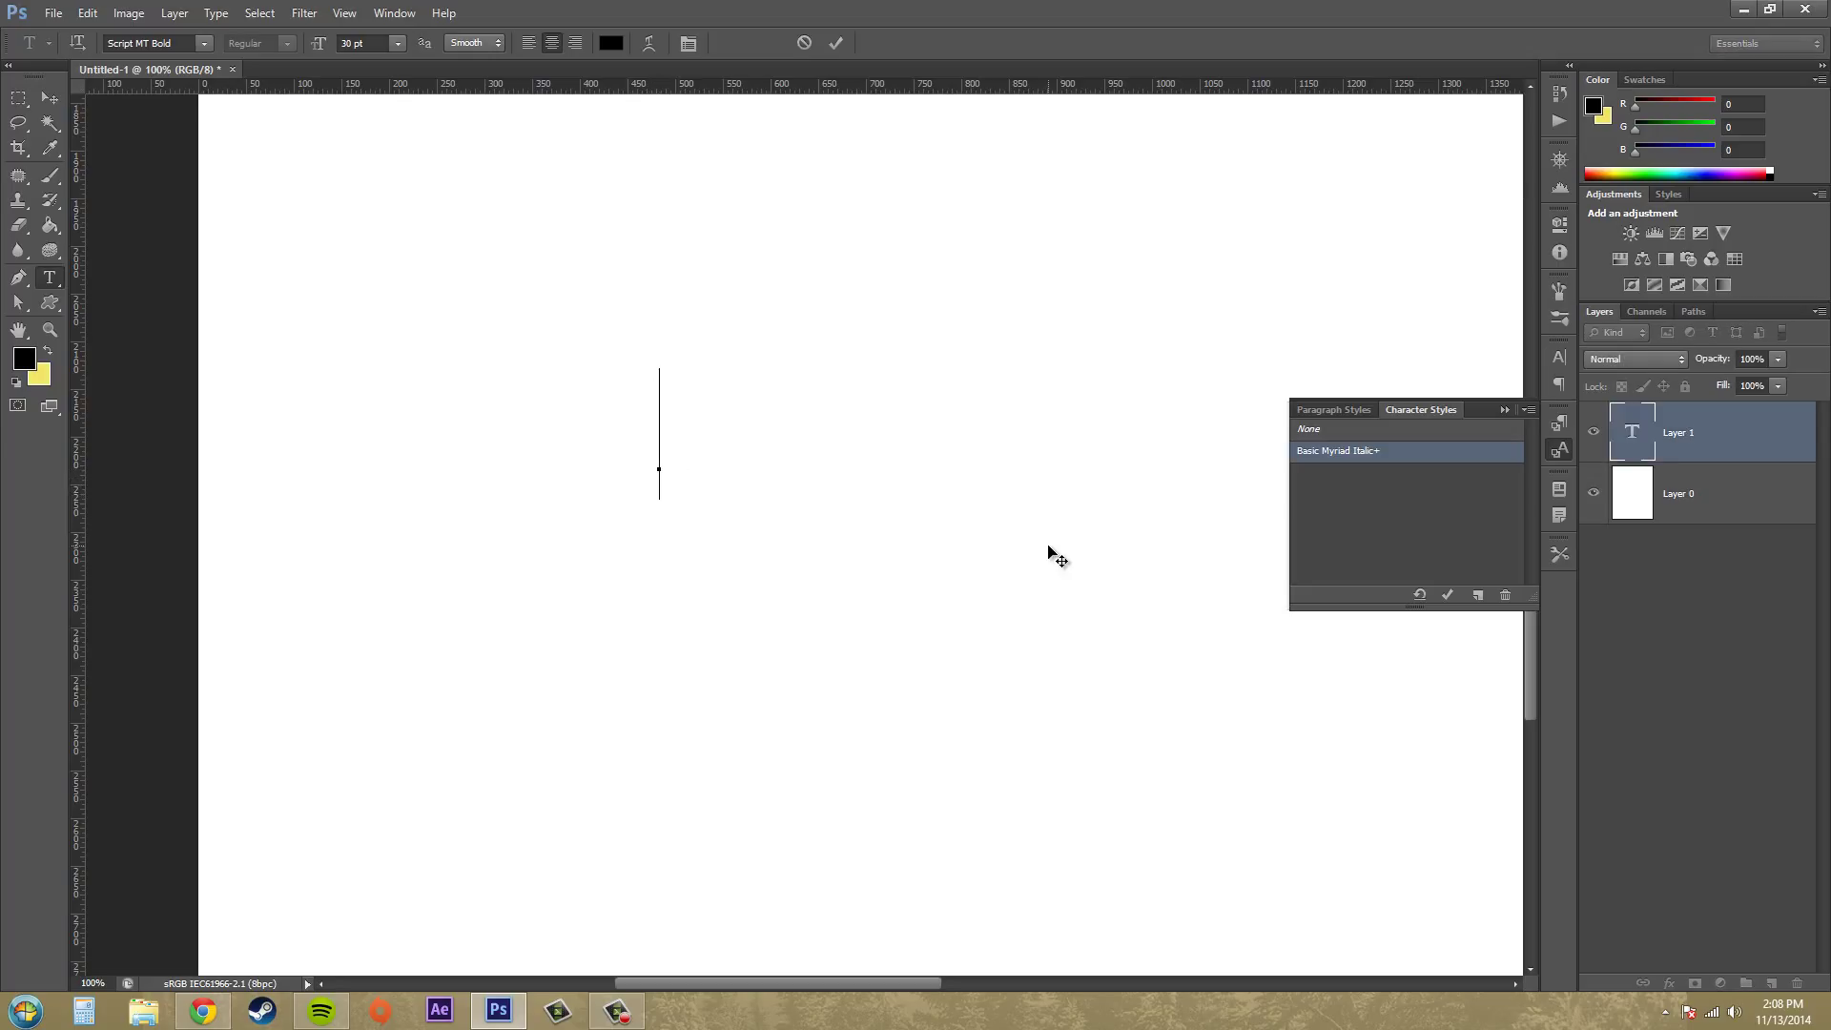
text(Fancy Fancy)
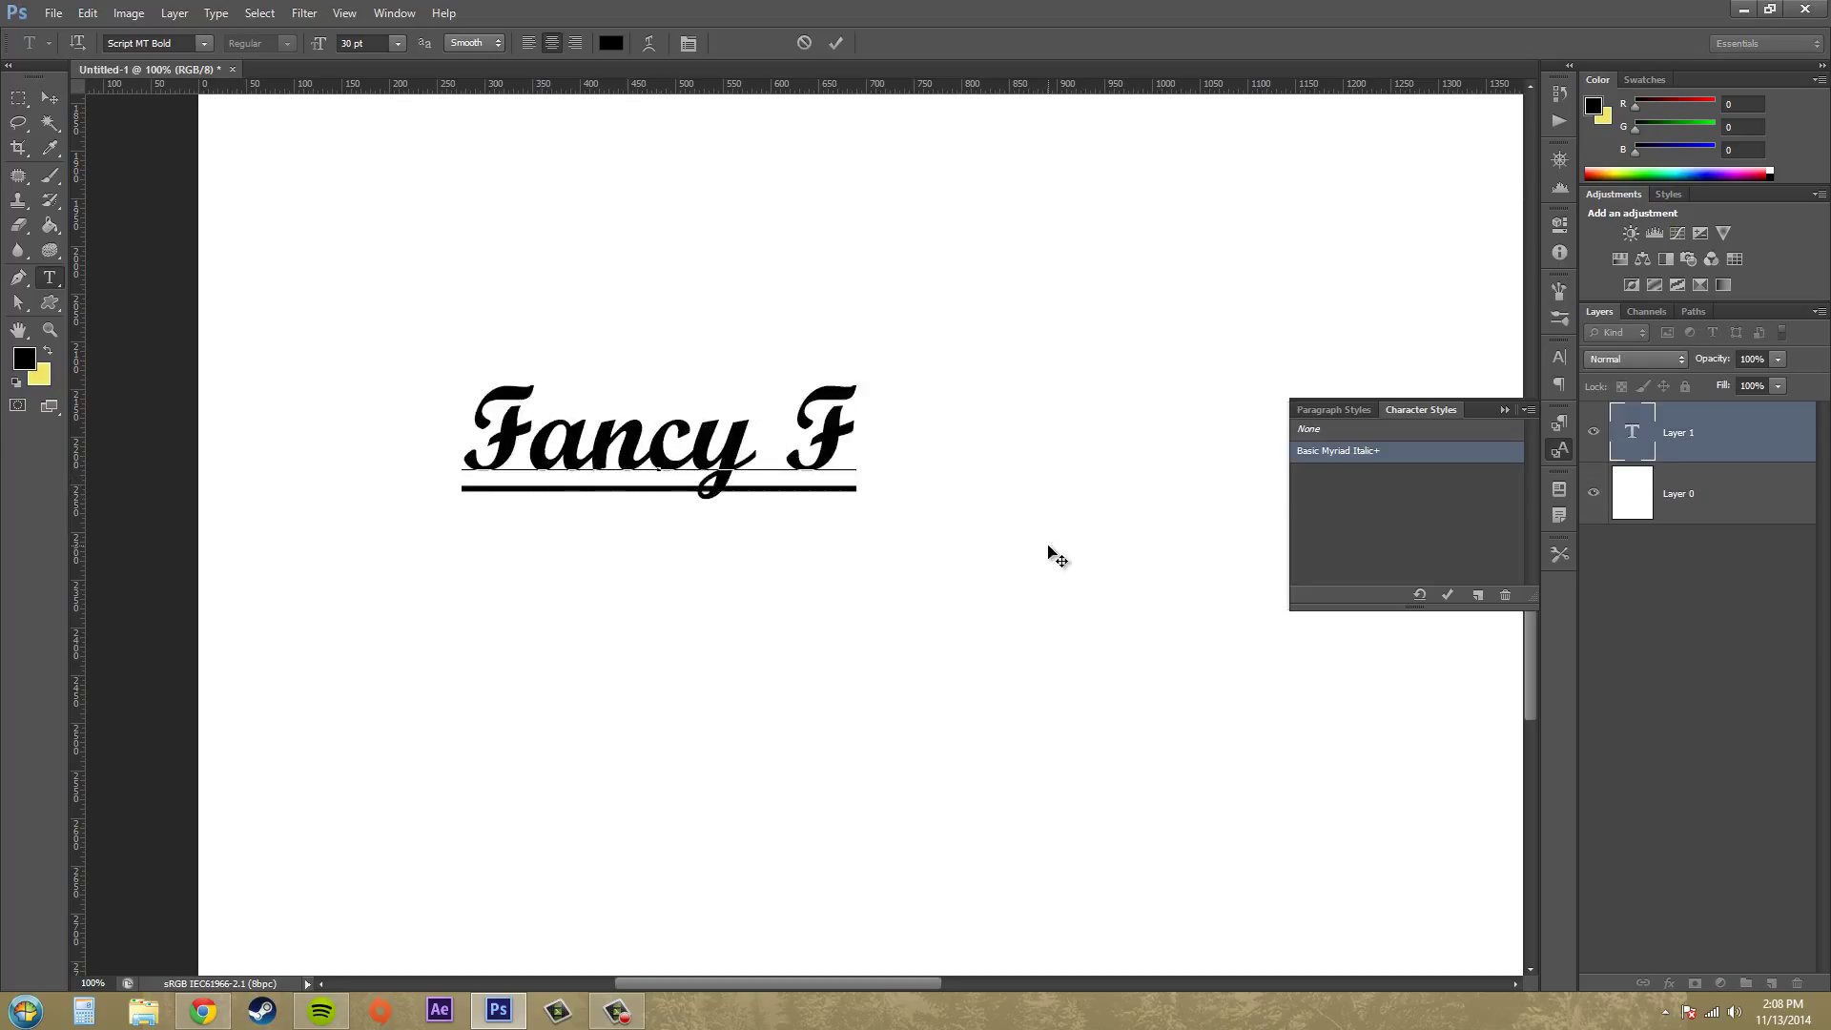
click(50, 97)
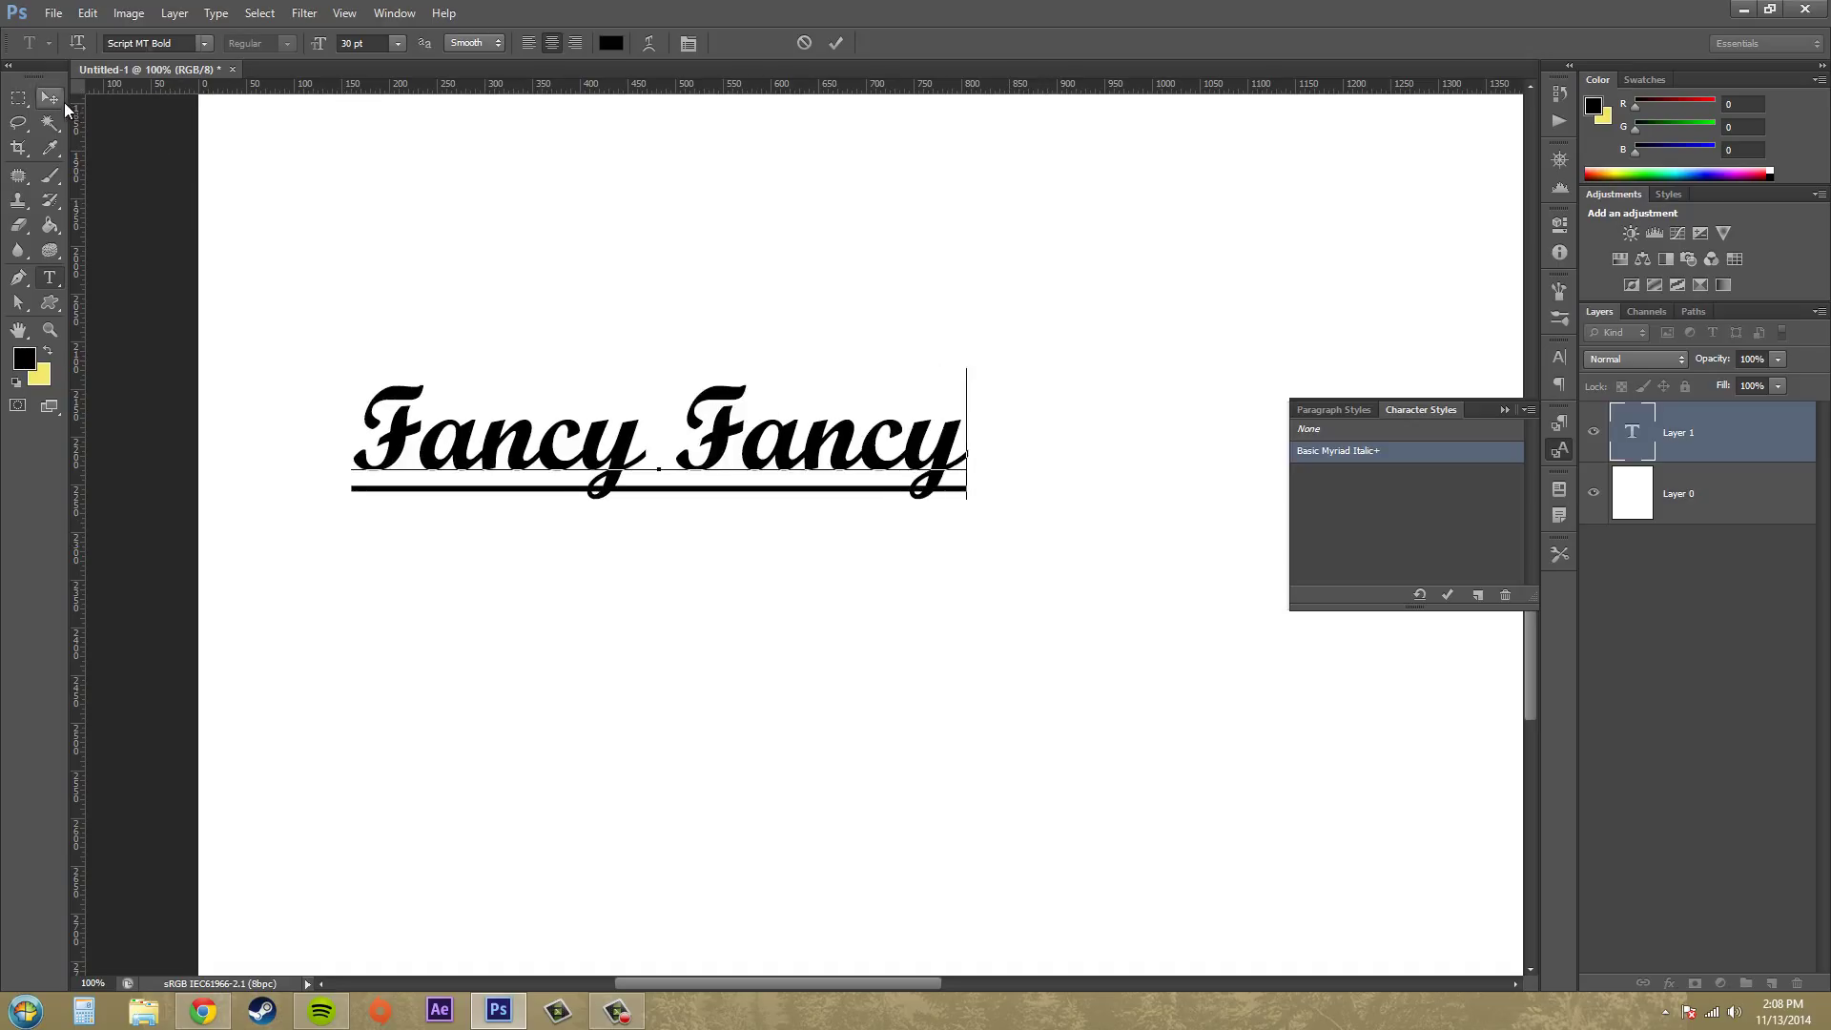
drag(512, 451, 648, 503)
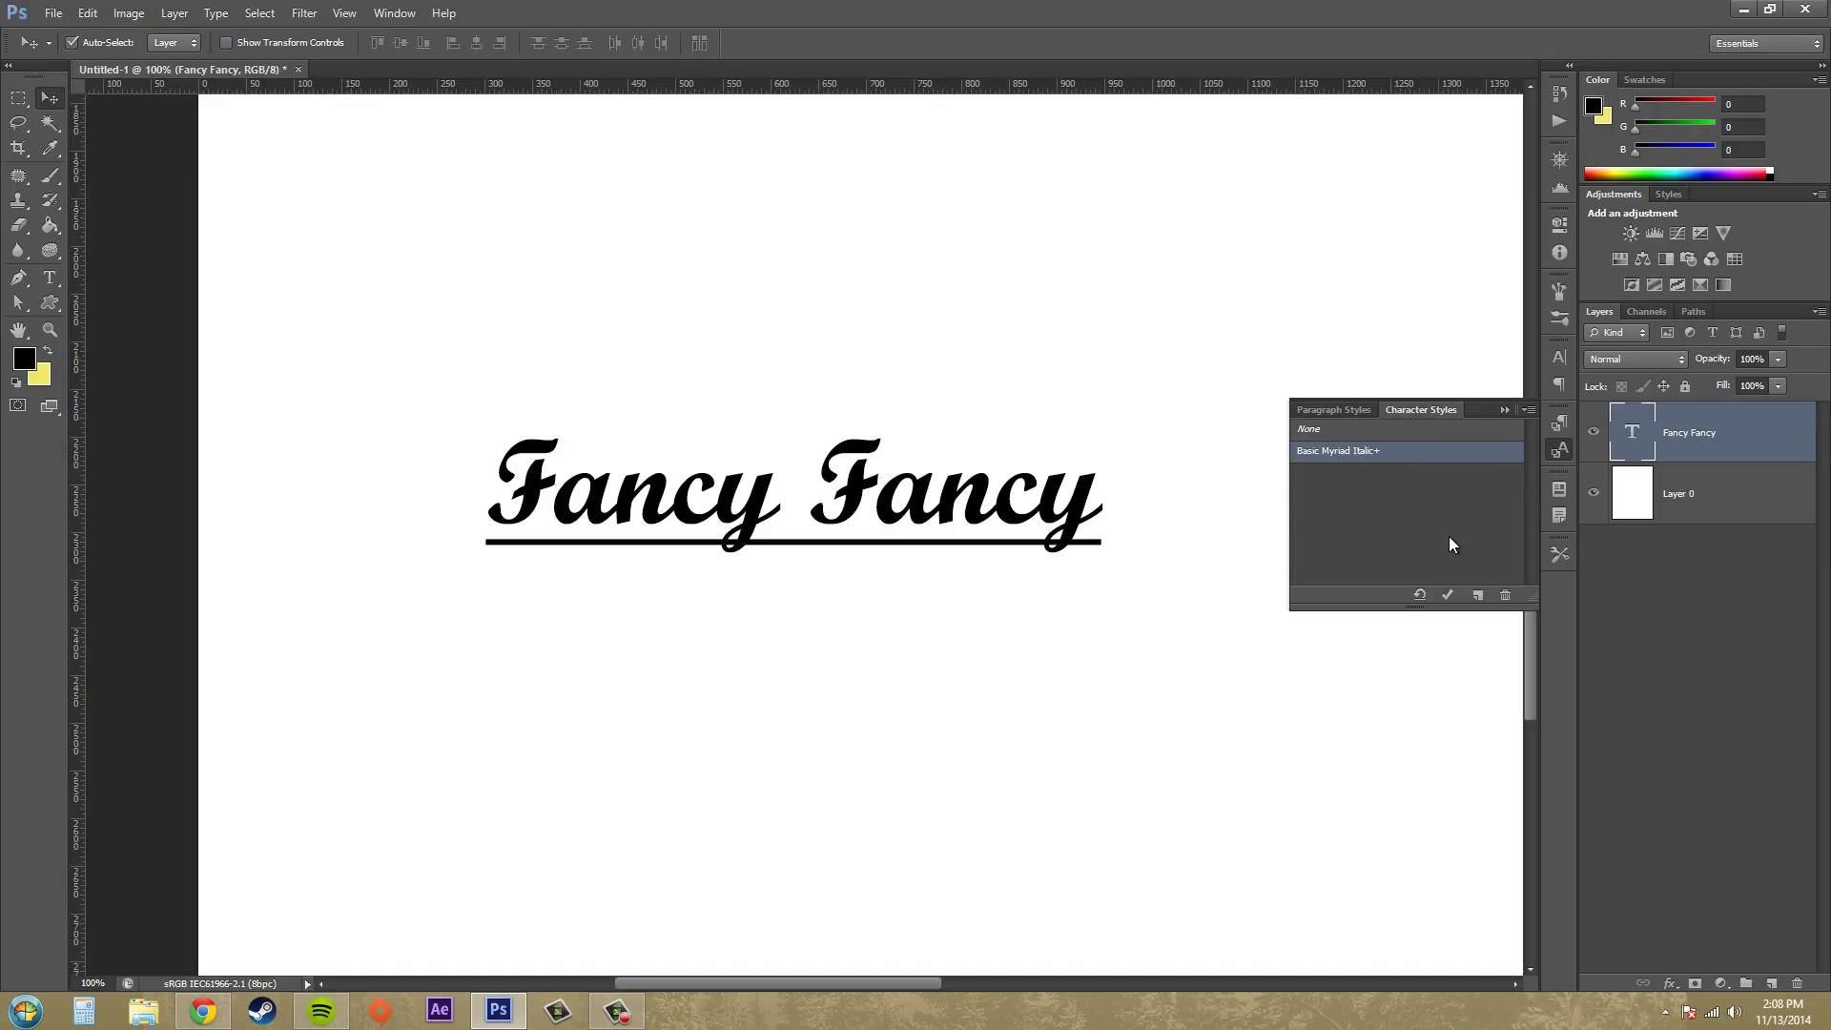
Step: Clear the text's overrides of the Basic Myriad Italic character style, and delete the "Fancy Fancy" layer
click(52, 280)
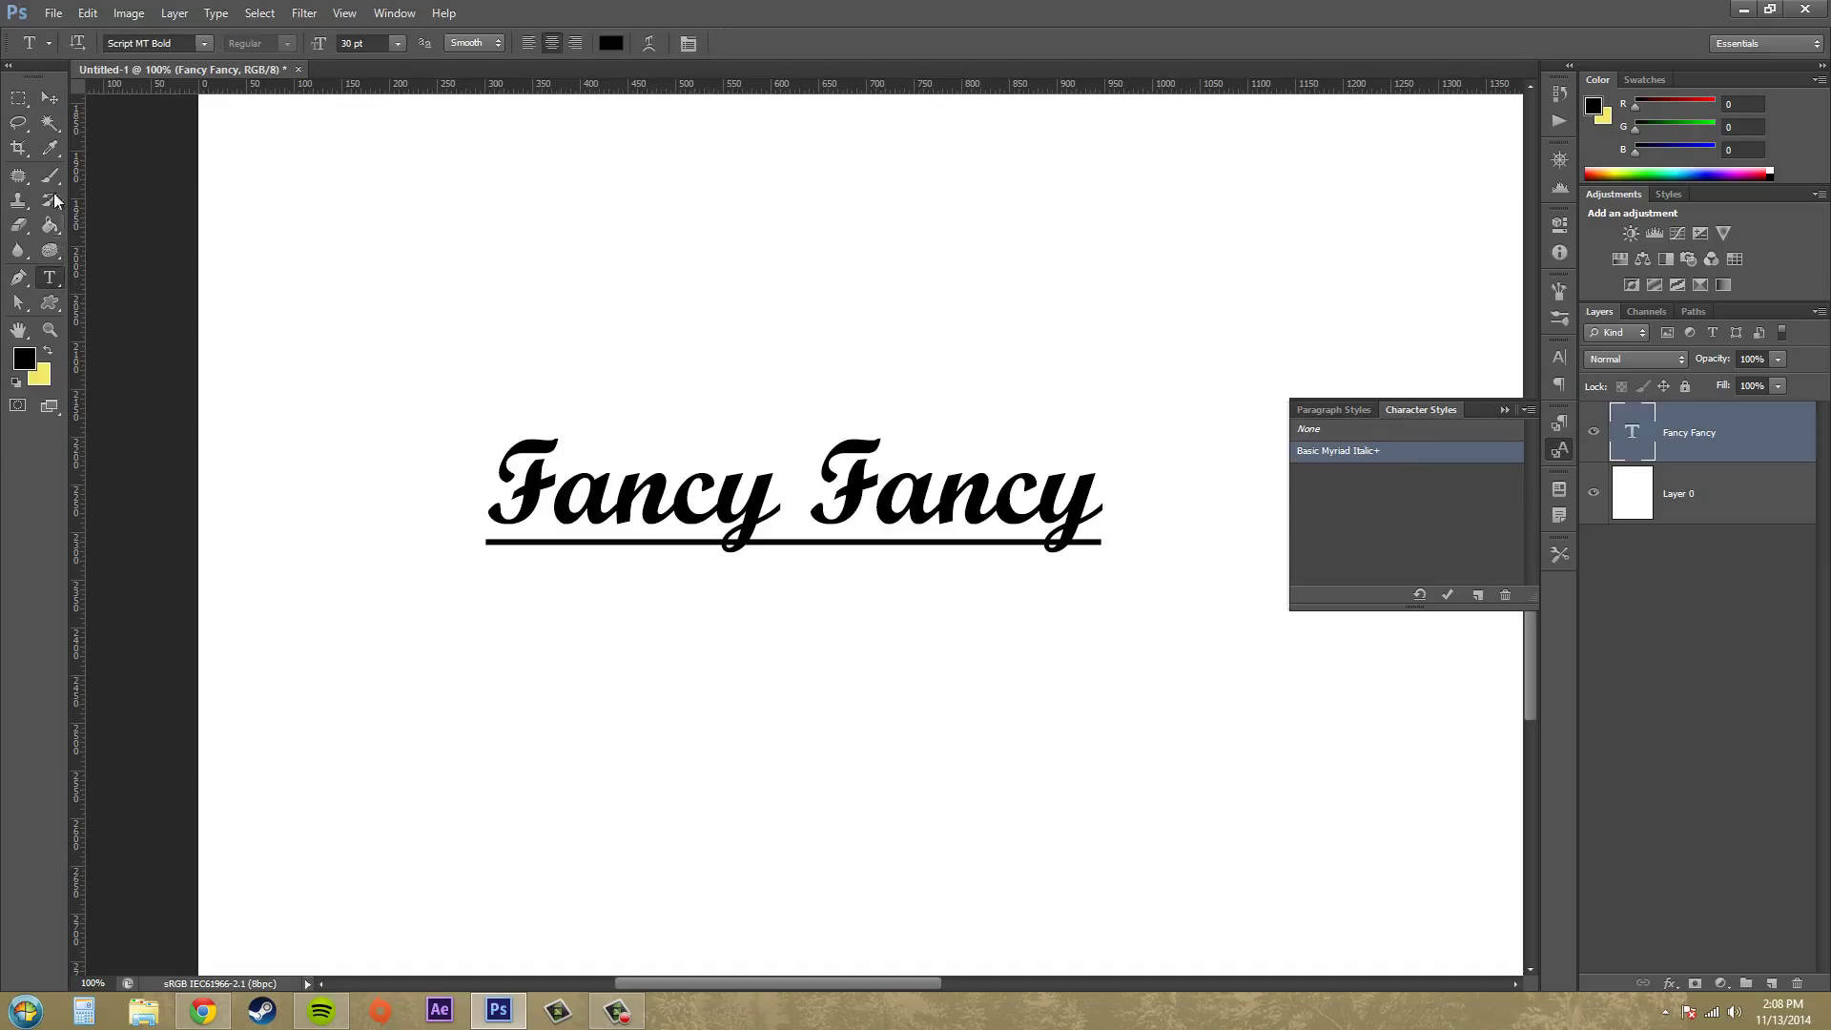
click(49, 101)
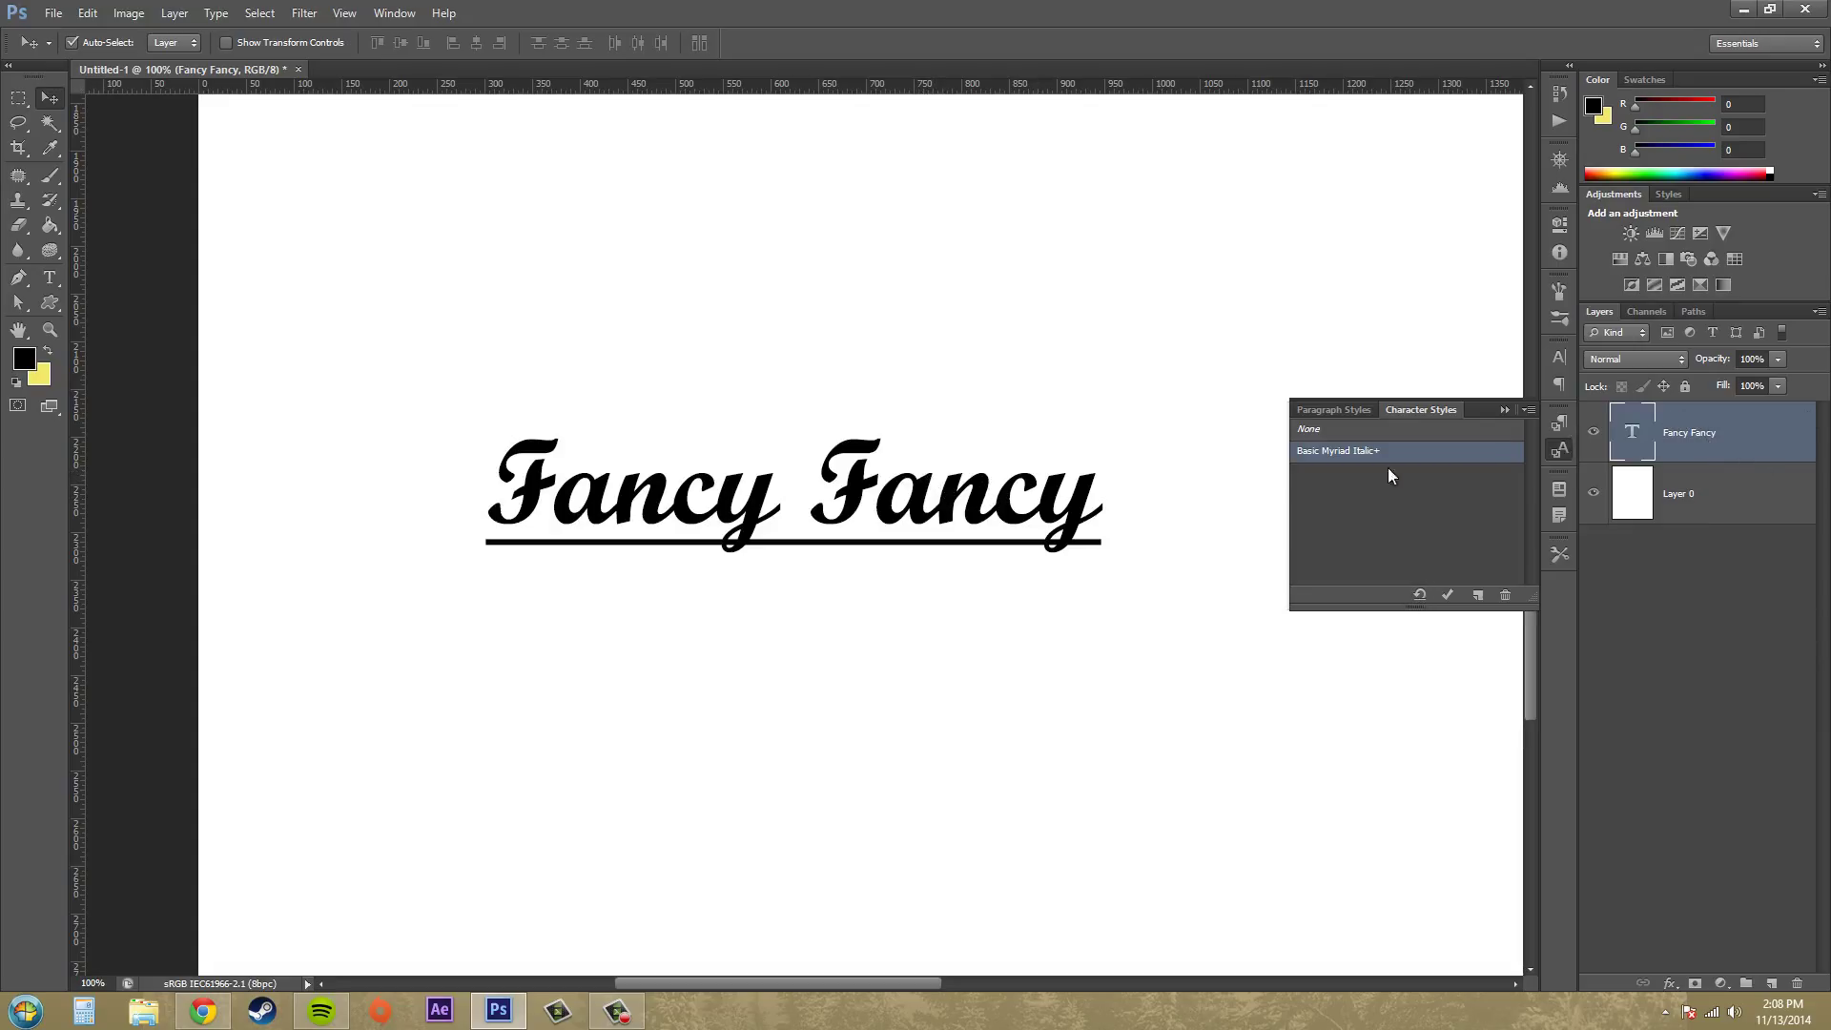
click(1419, 596)
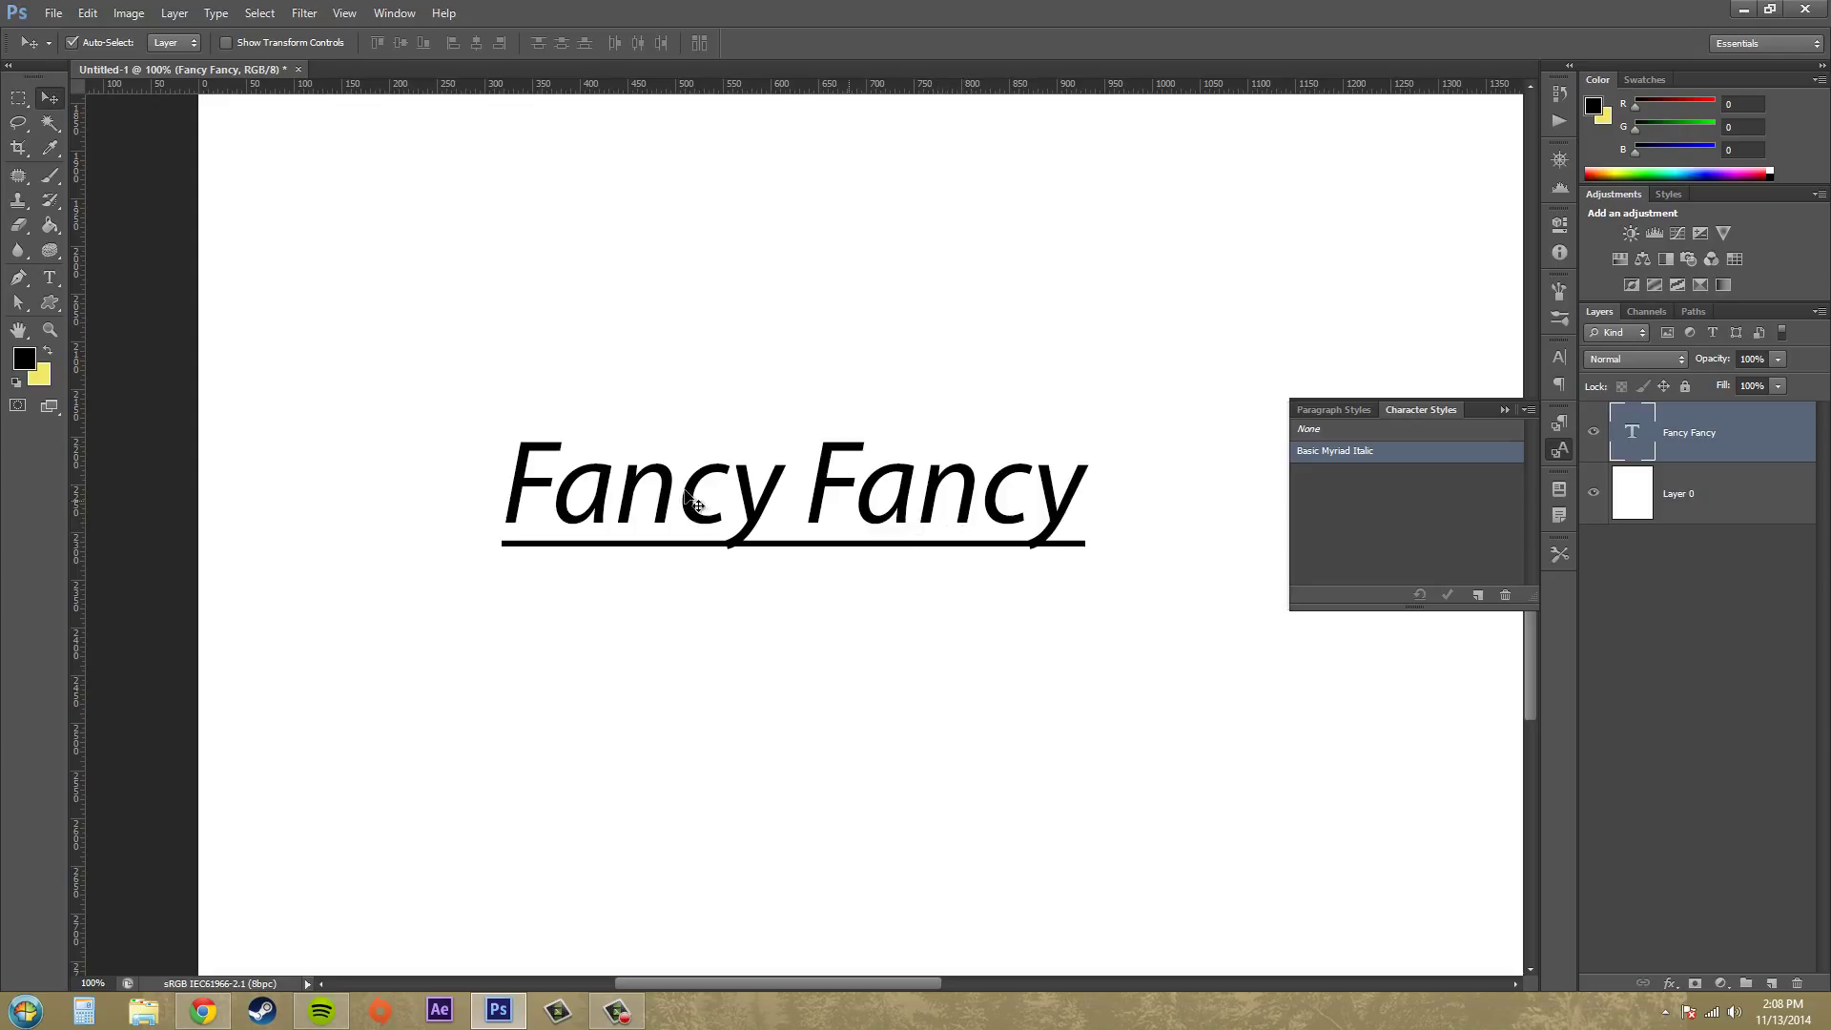
click(1360, 458)
drag(1779, 450, 1796, 982)
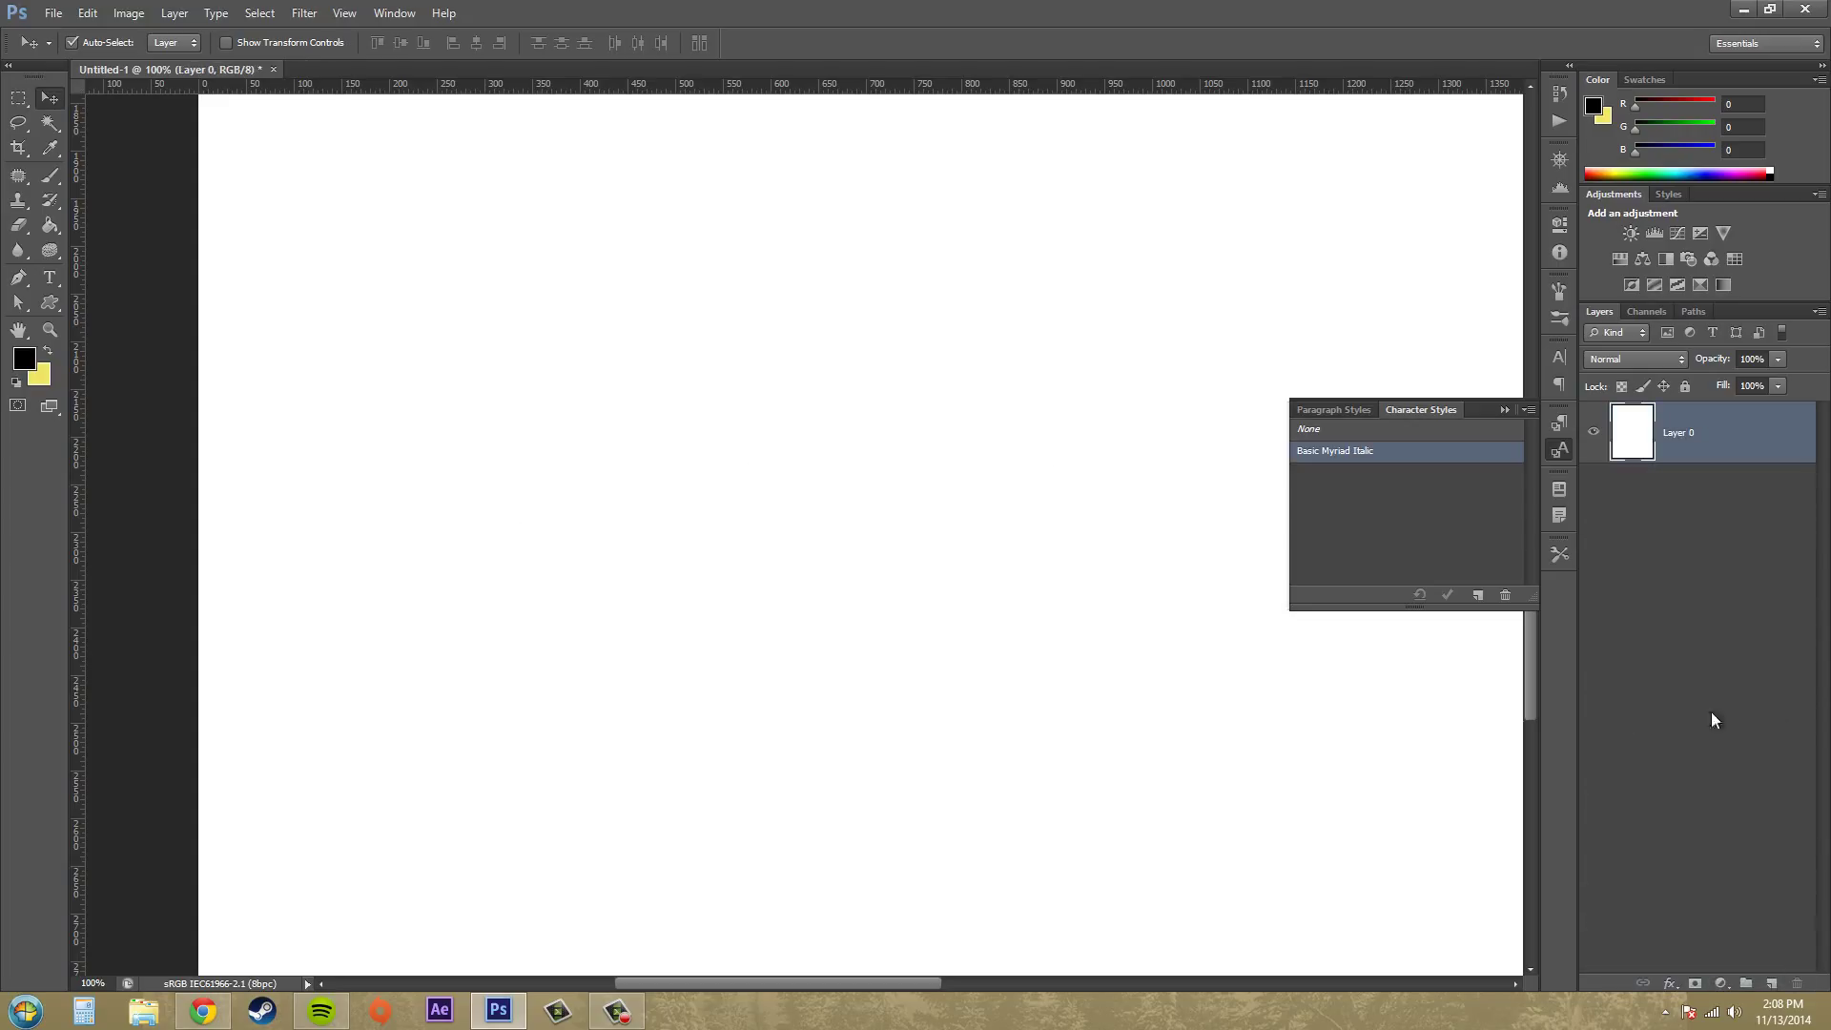
Step: Create a new character style and name it "Tutorial Style"
click(1474, 597)
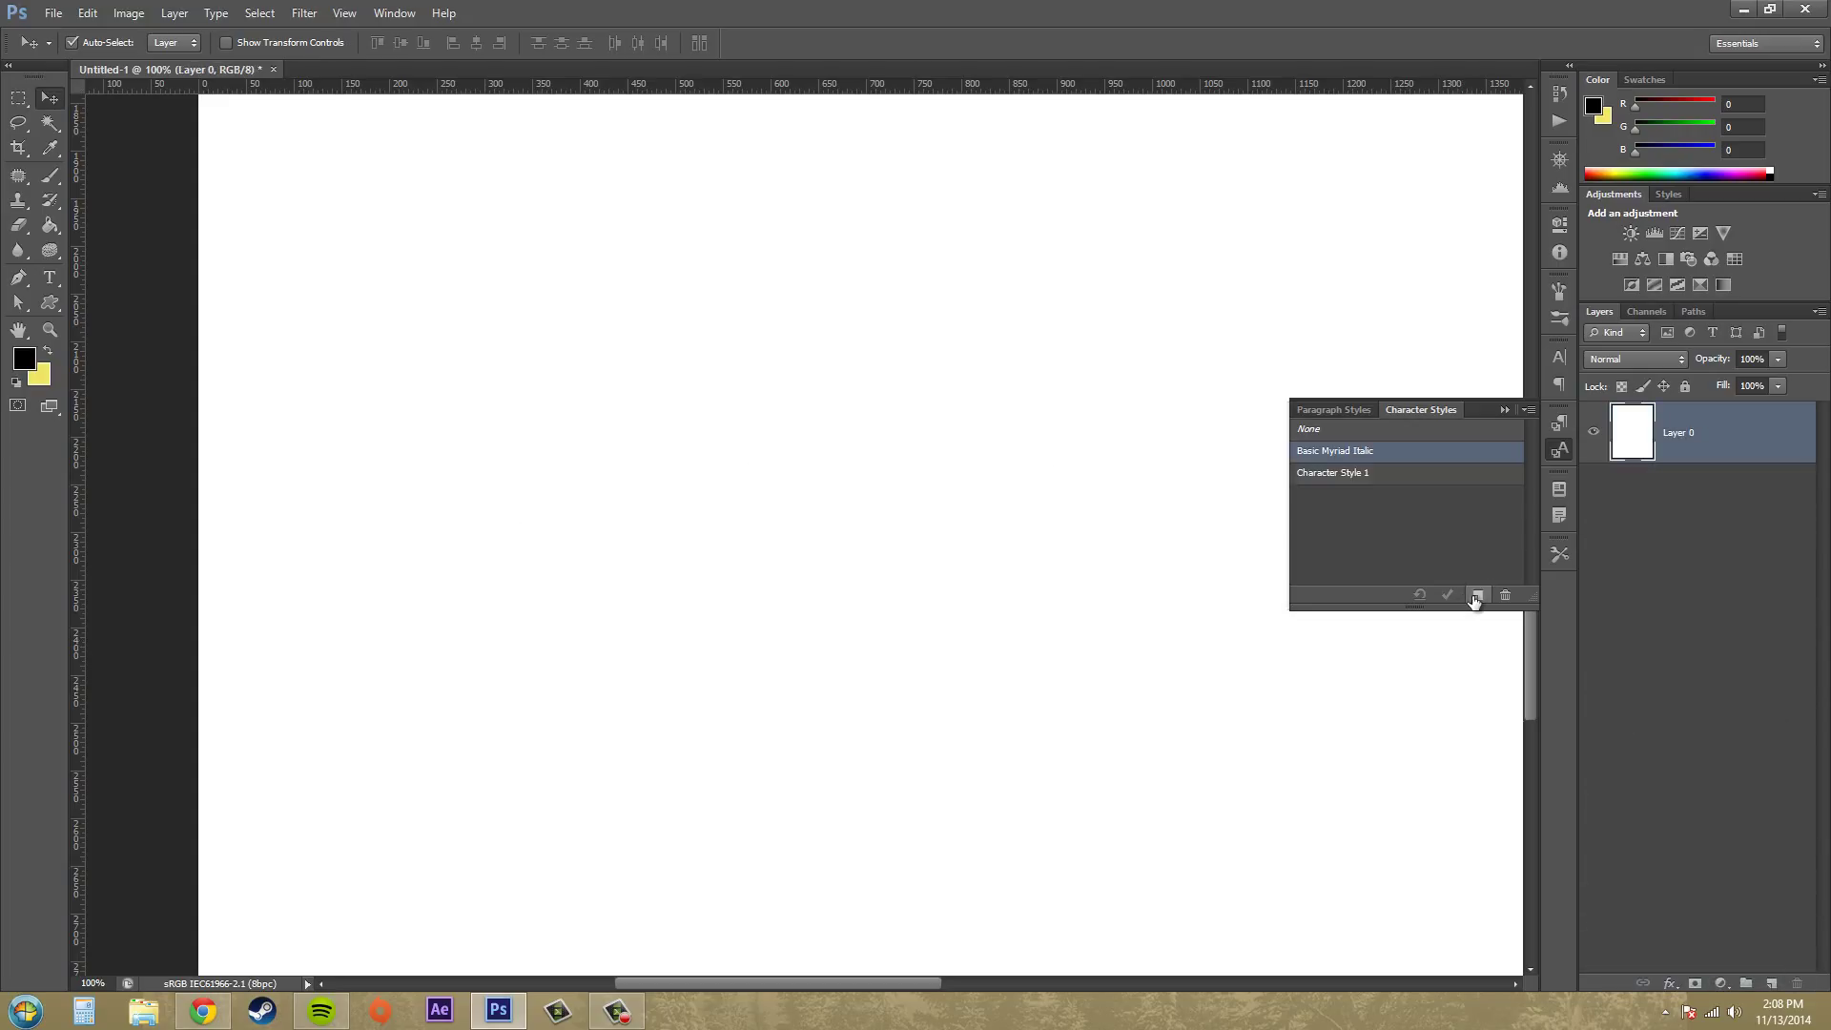
click(1356, 484)
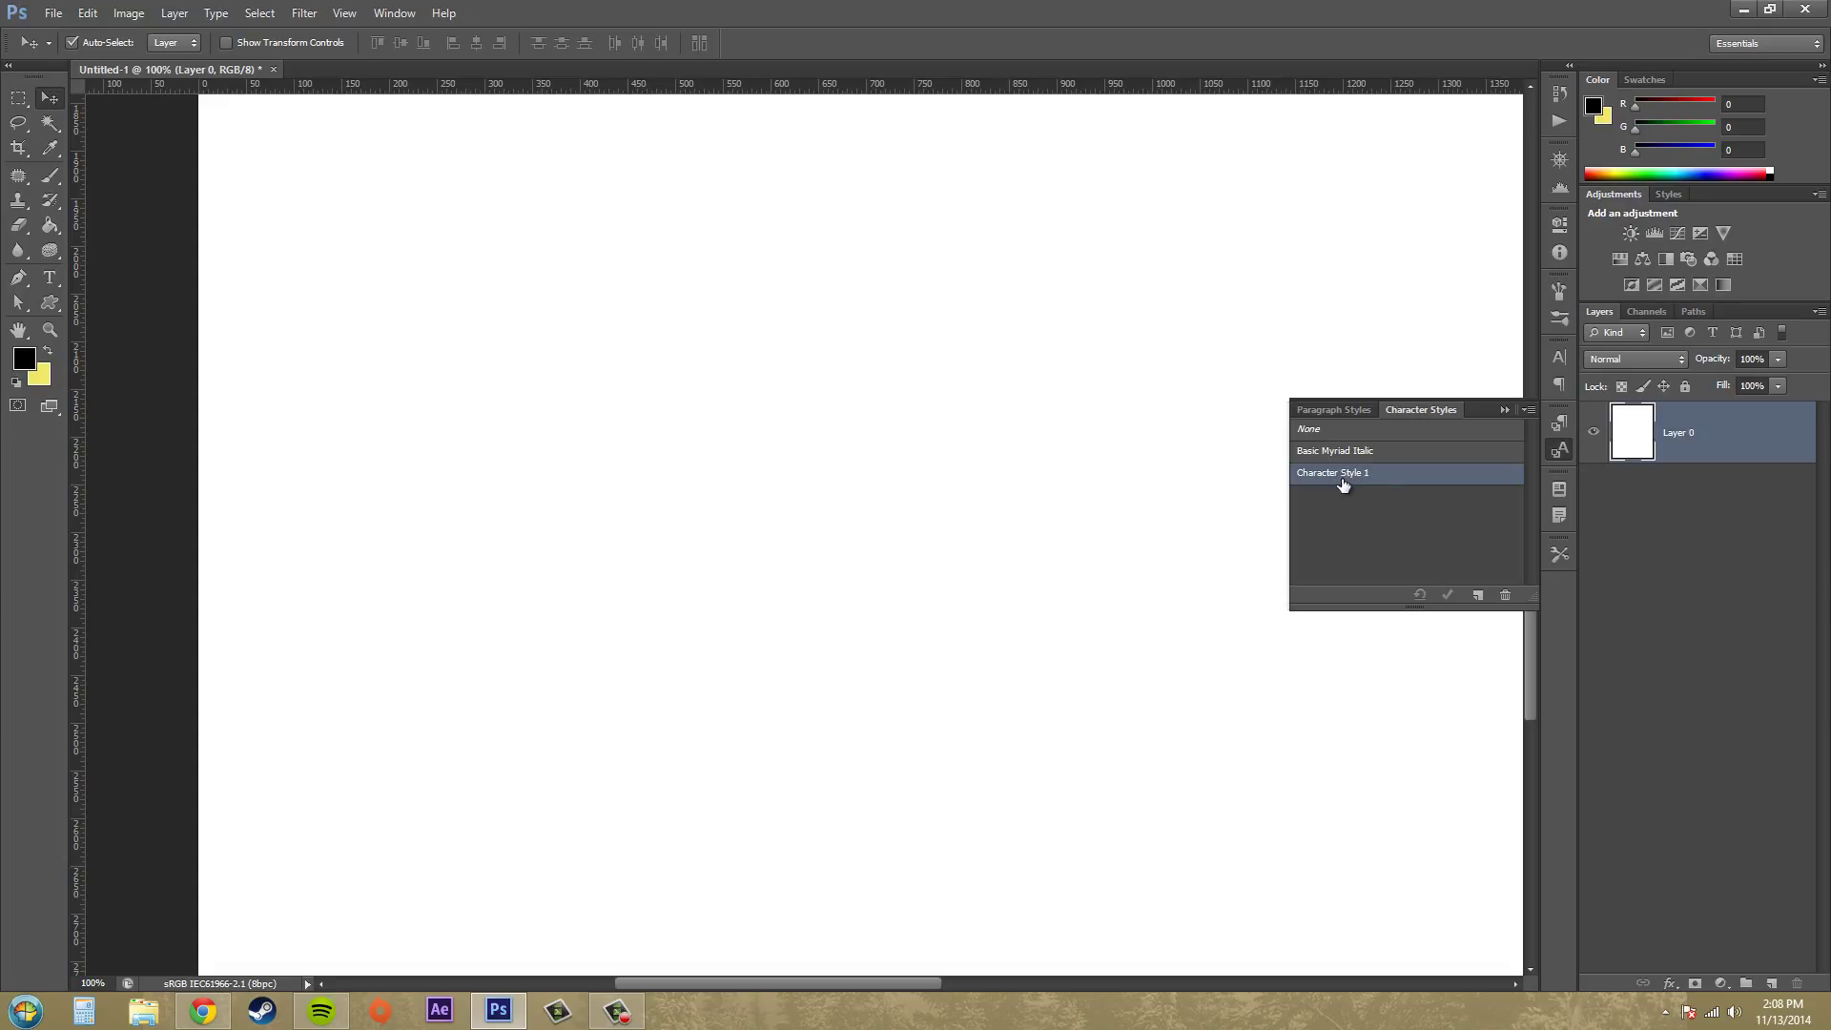
double_click(1343, 474)
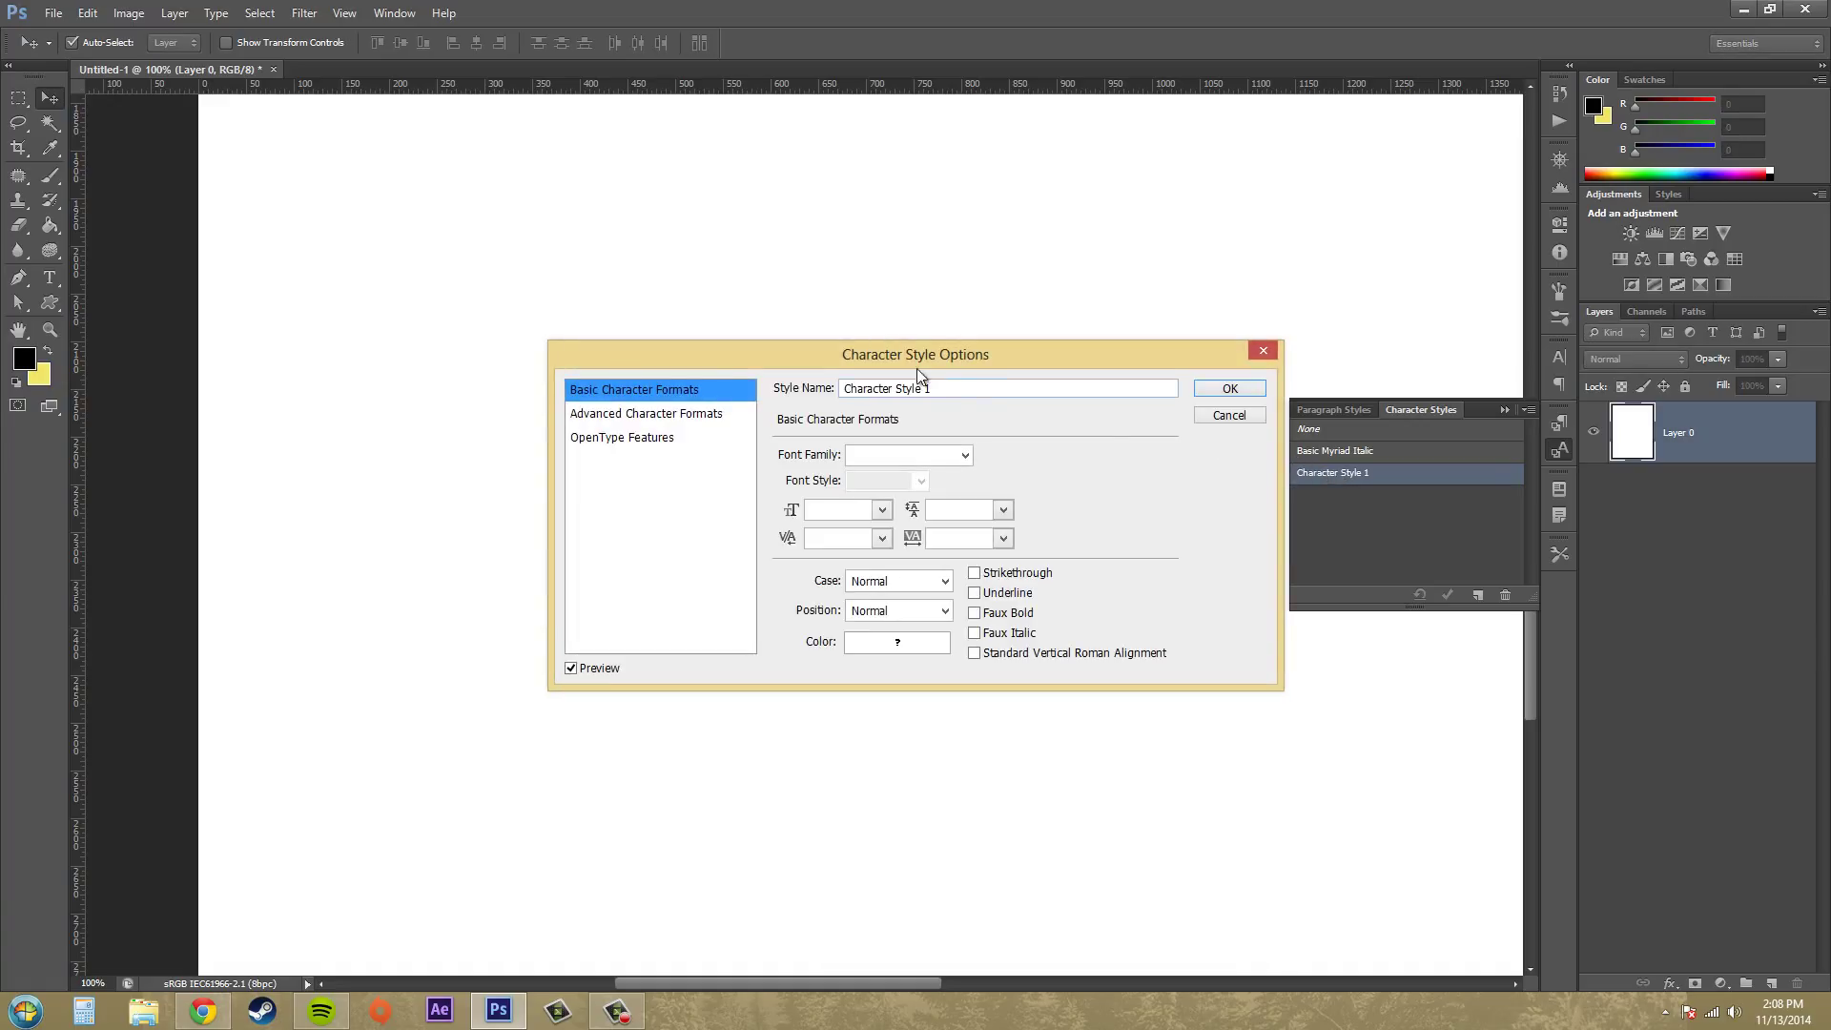
drag(927, 388, 728, 372)
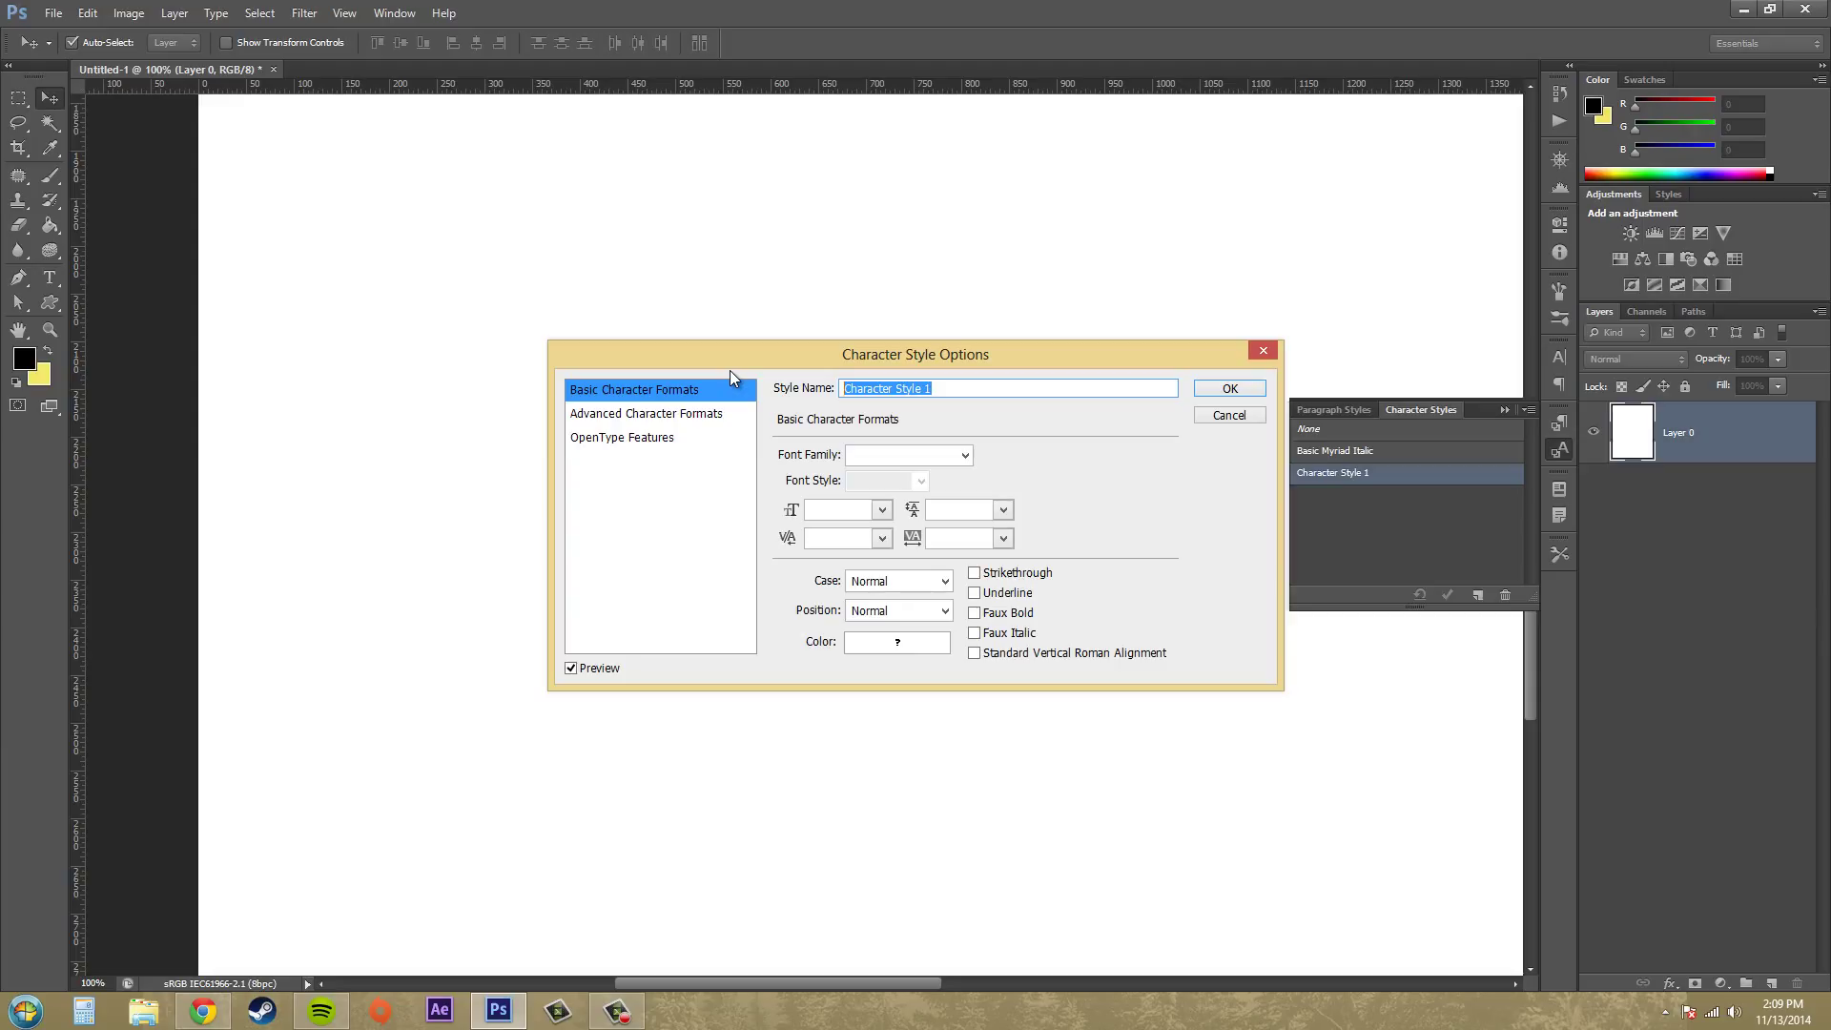
text(Tuto)
key(BackSpace)
key(BackSpace)
text(tiorial Style)
key(ctrl+a)
Step: Set the Tutorial Style's font family to Arial and its font style to Bold
click(969, 454)
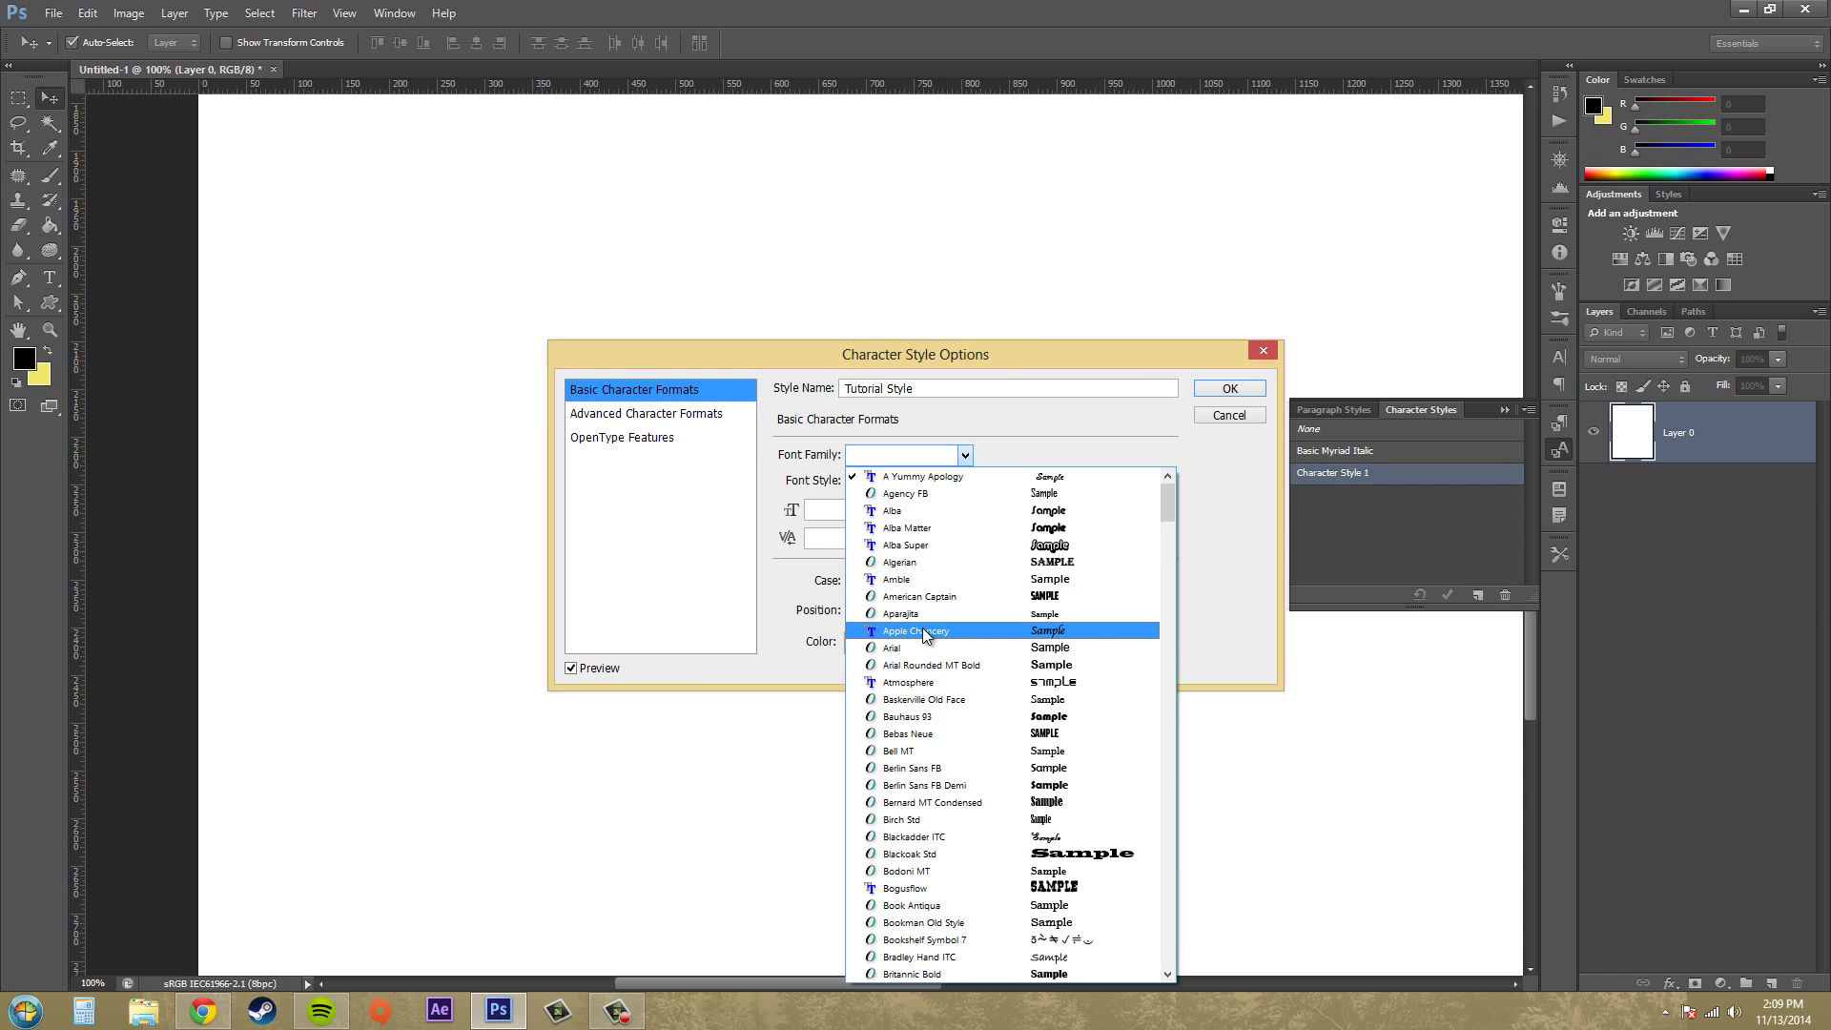
click(933, 632)
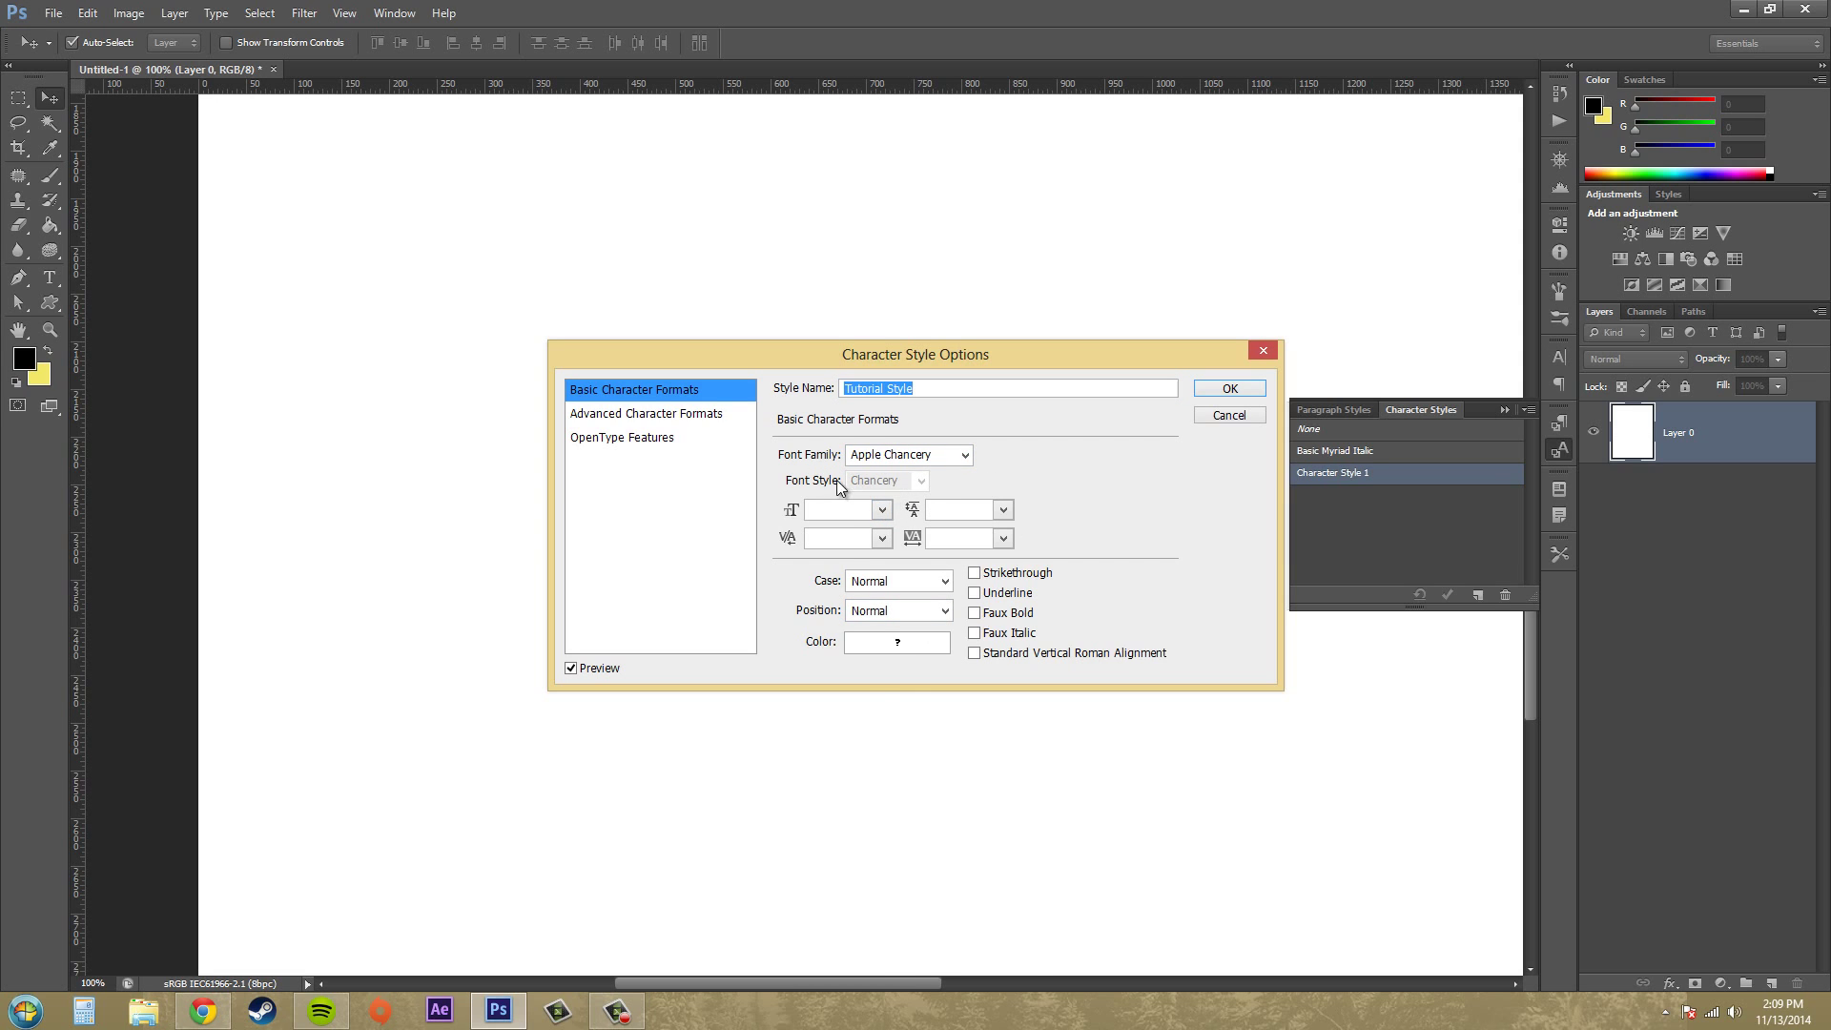
click(929, 456)
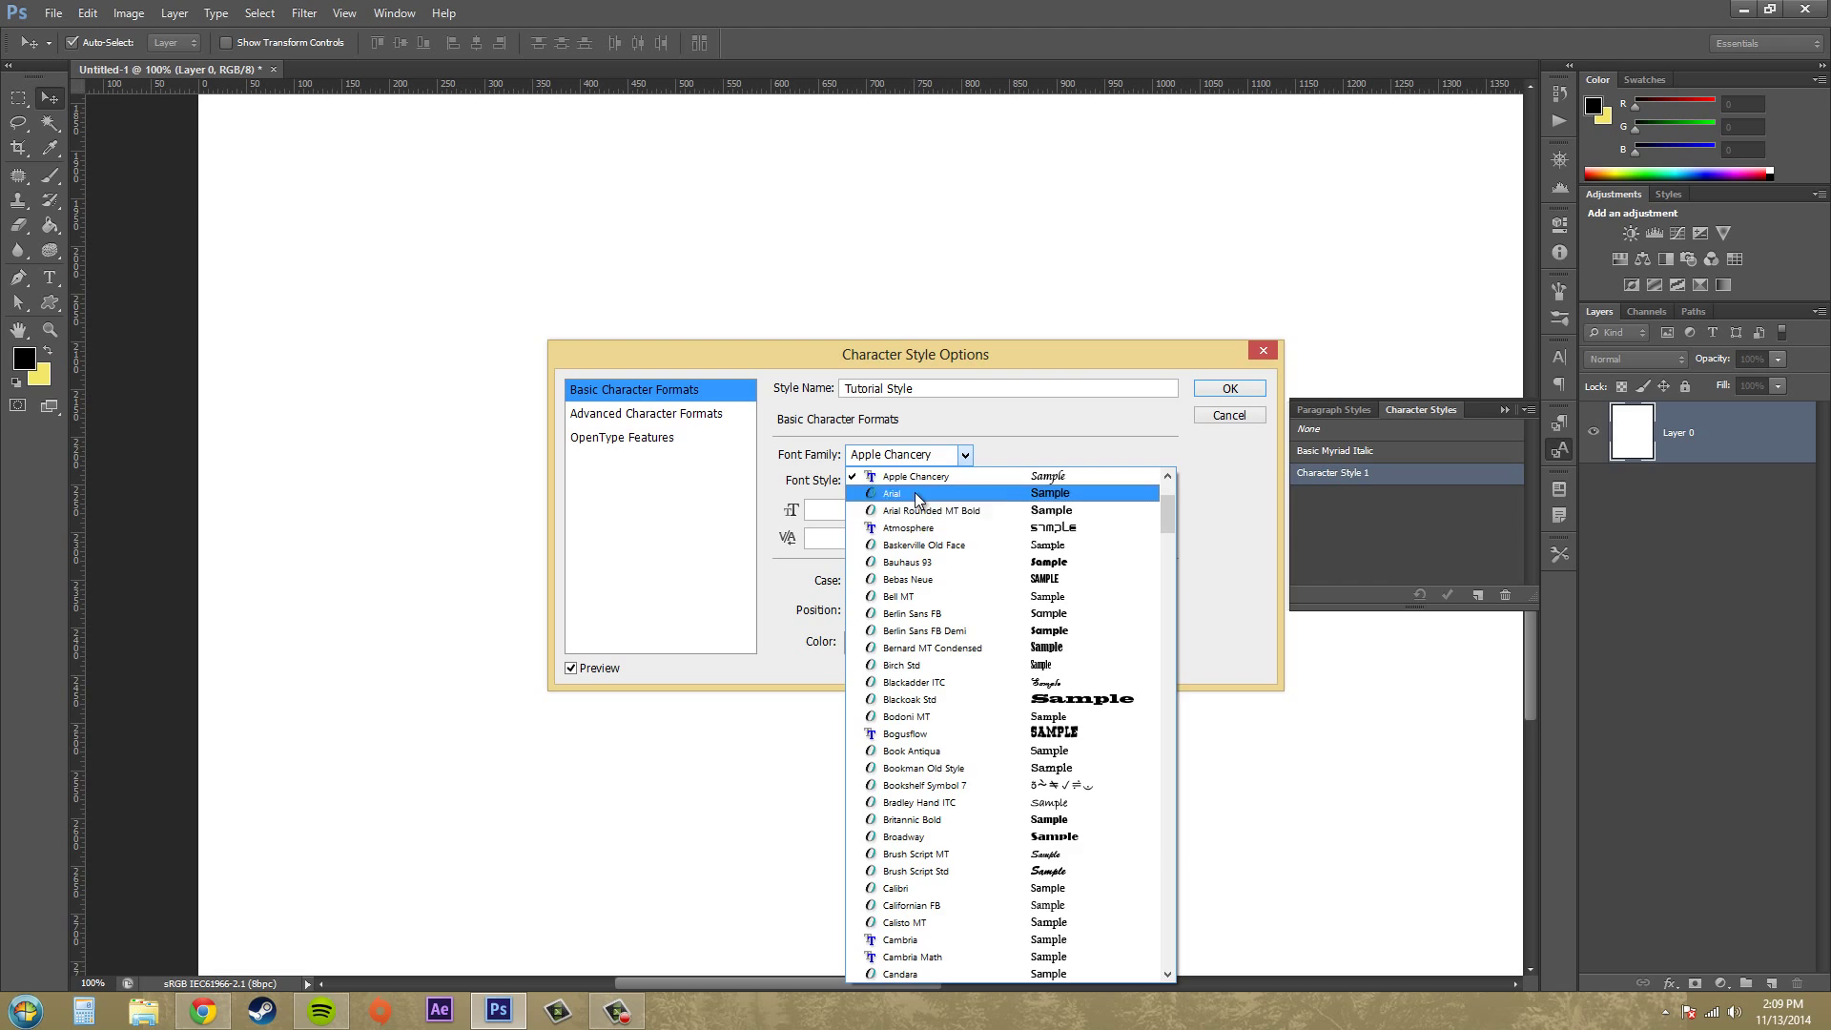
click(908, 492)
click(920, 486)
click(920, 482)
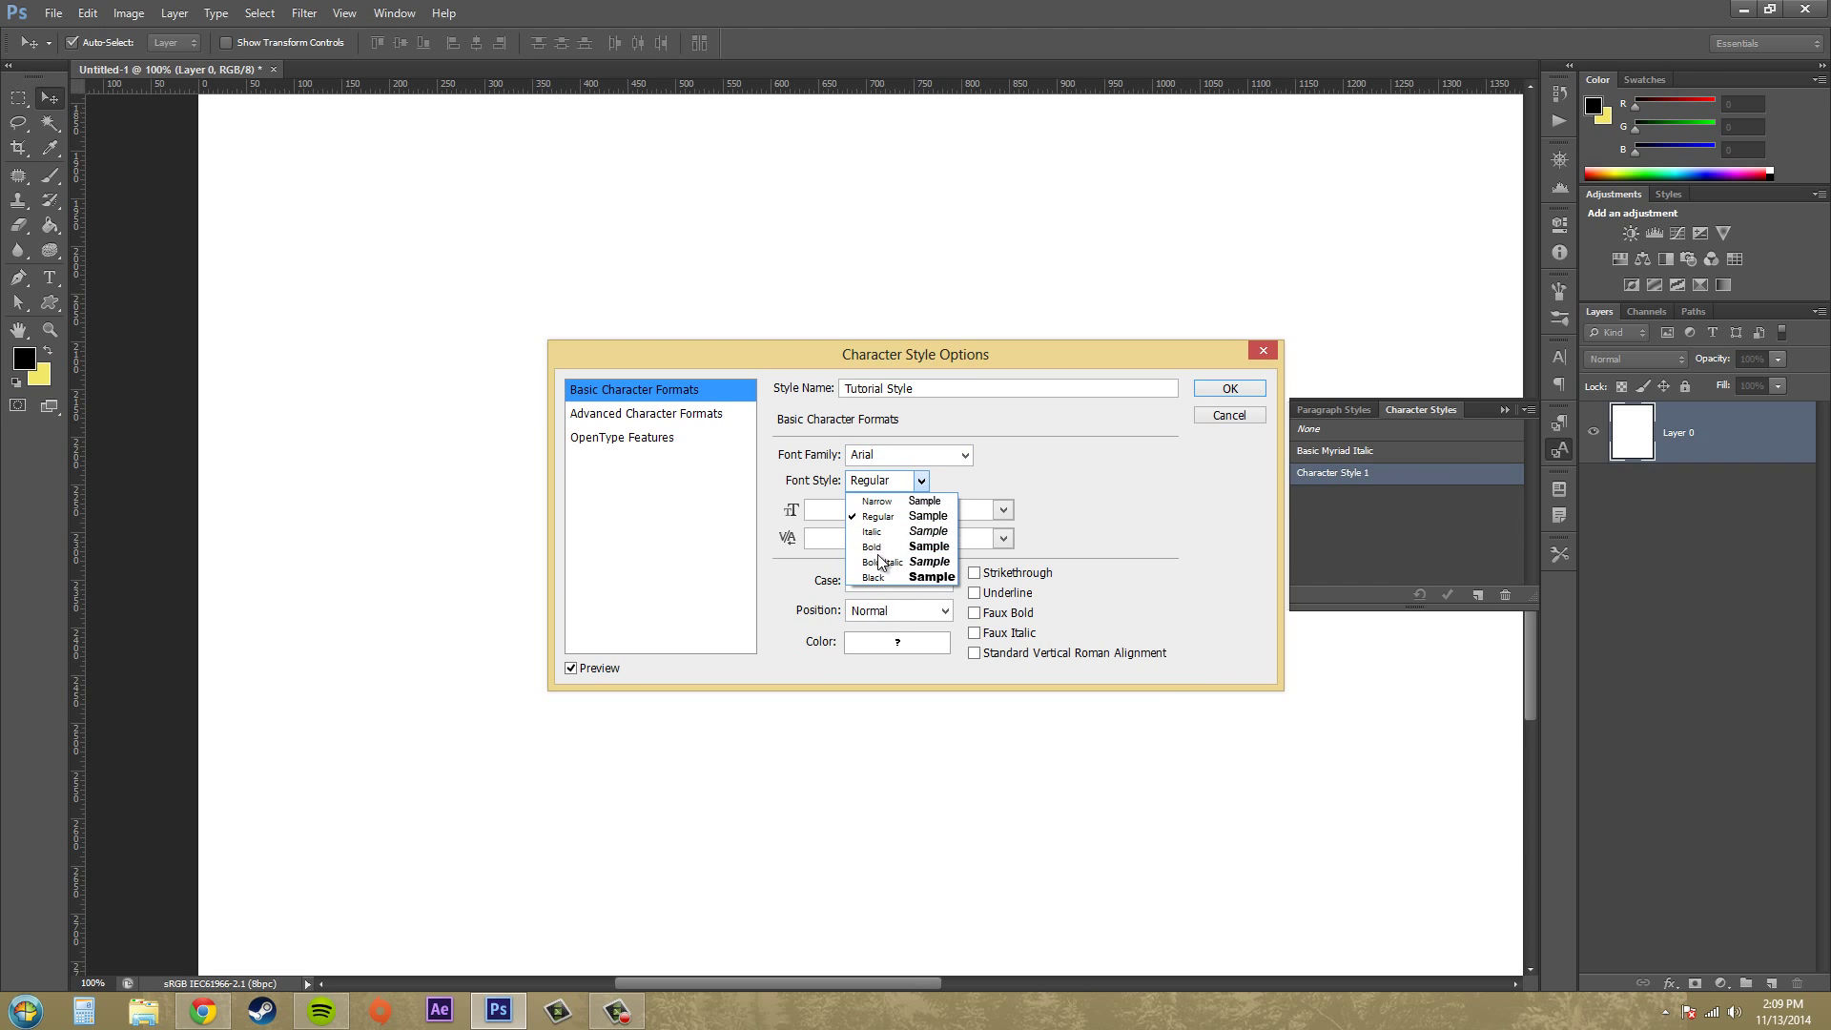
click(904, 548)
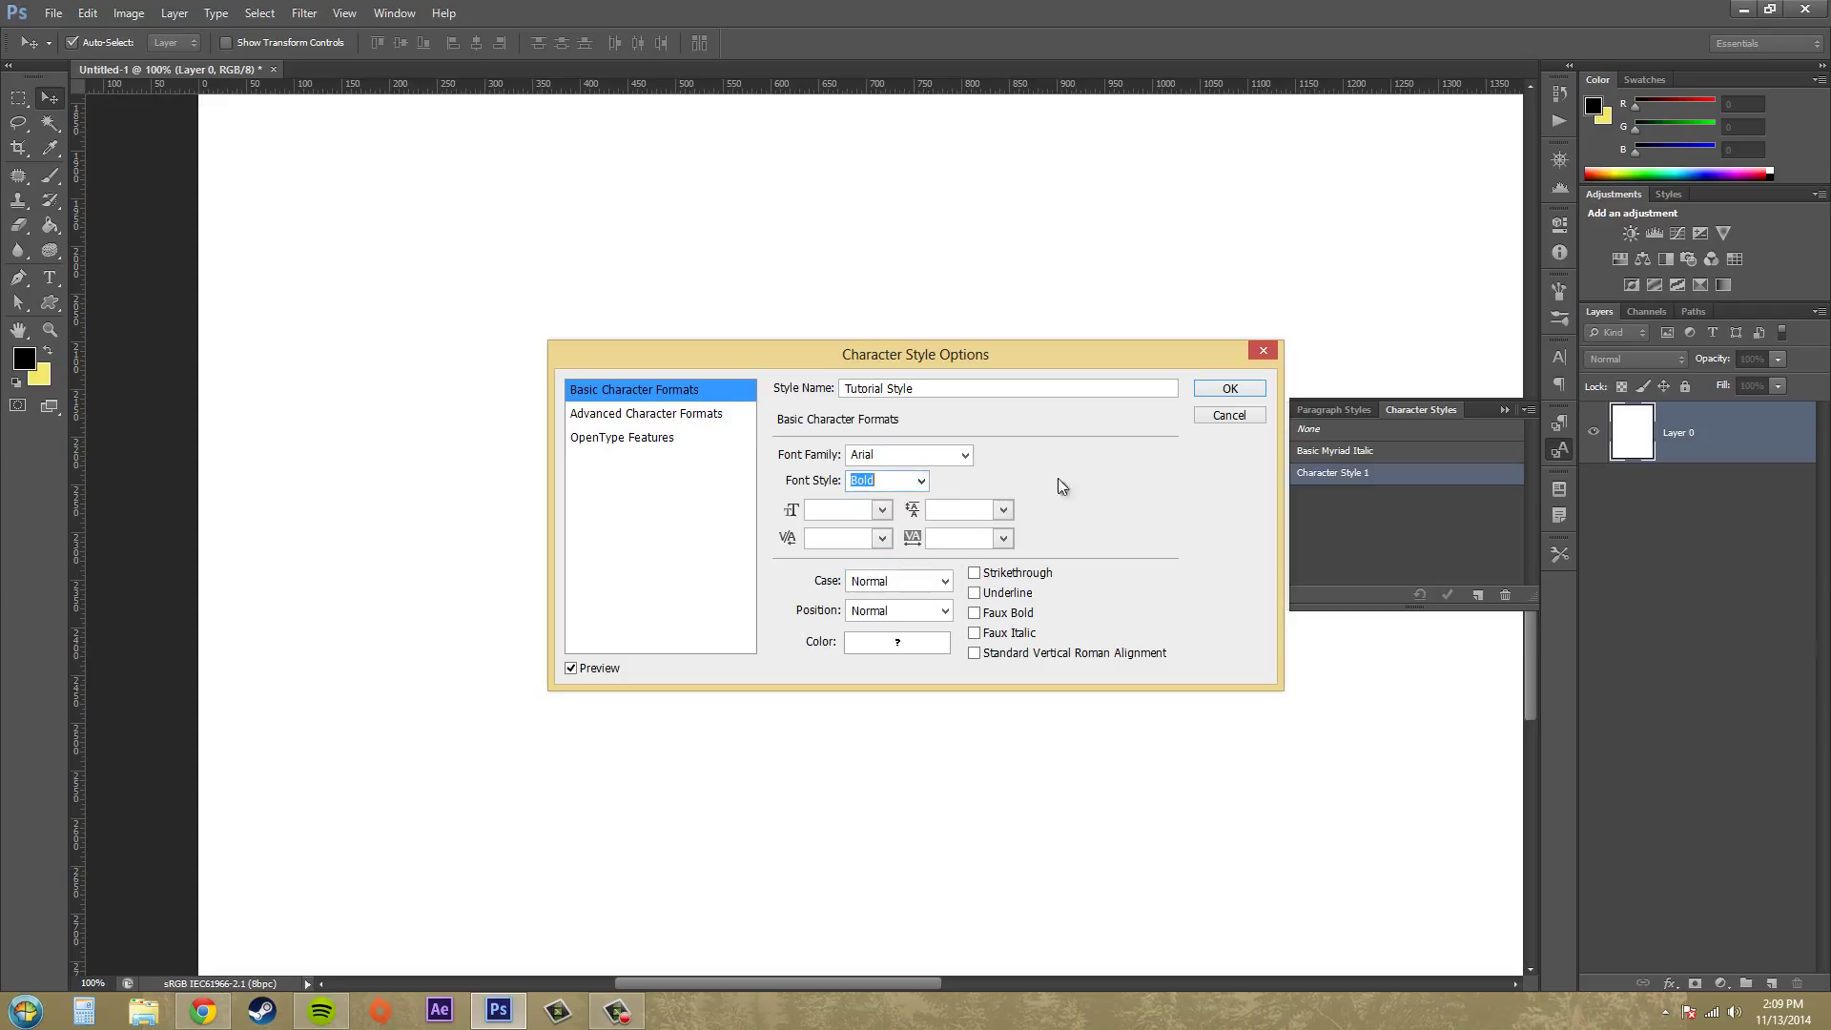
Step: Set the style's font size to 30 pt, kerning to Metrics, leading to Auto and tracking to 0
click(881, 511)
click(906, 749)
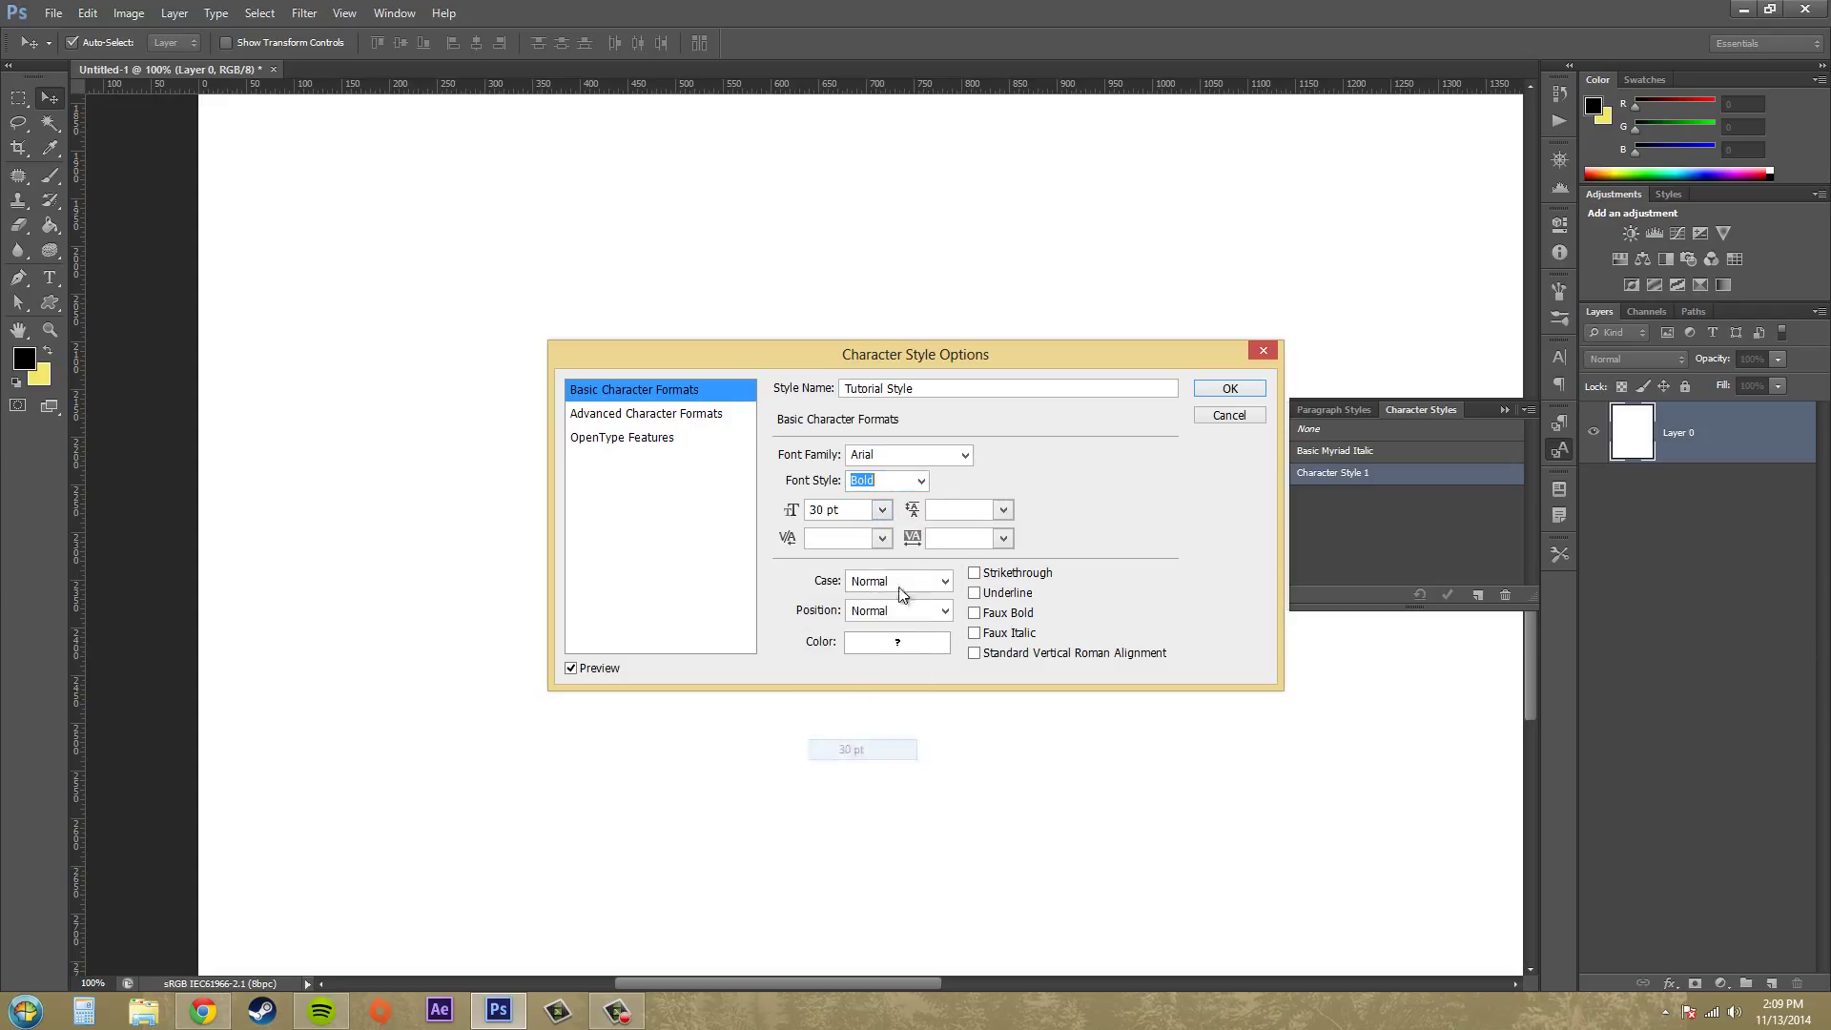
click(882, 539)
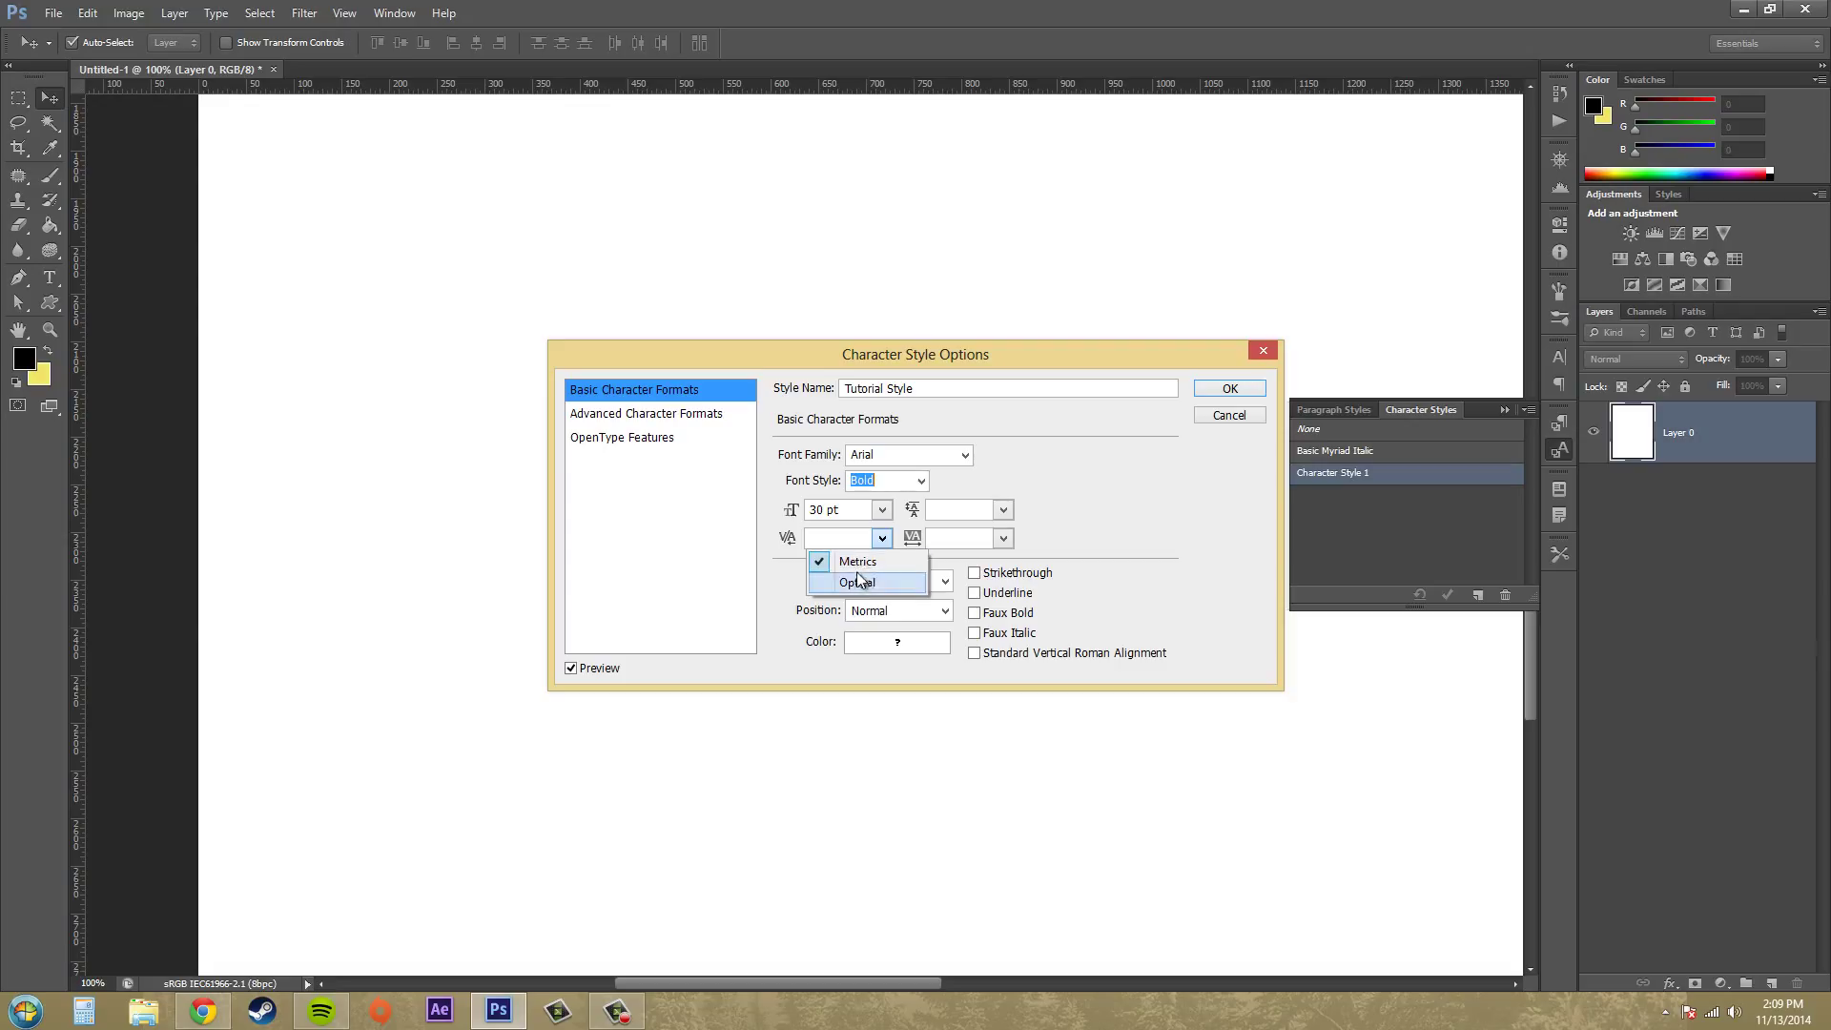
click(858, 562)
click(1003, 510)
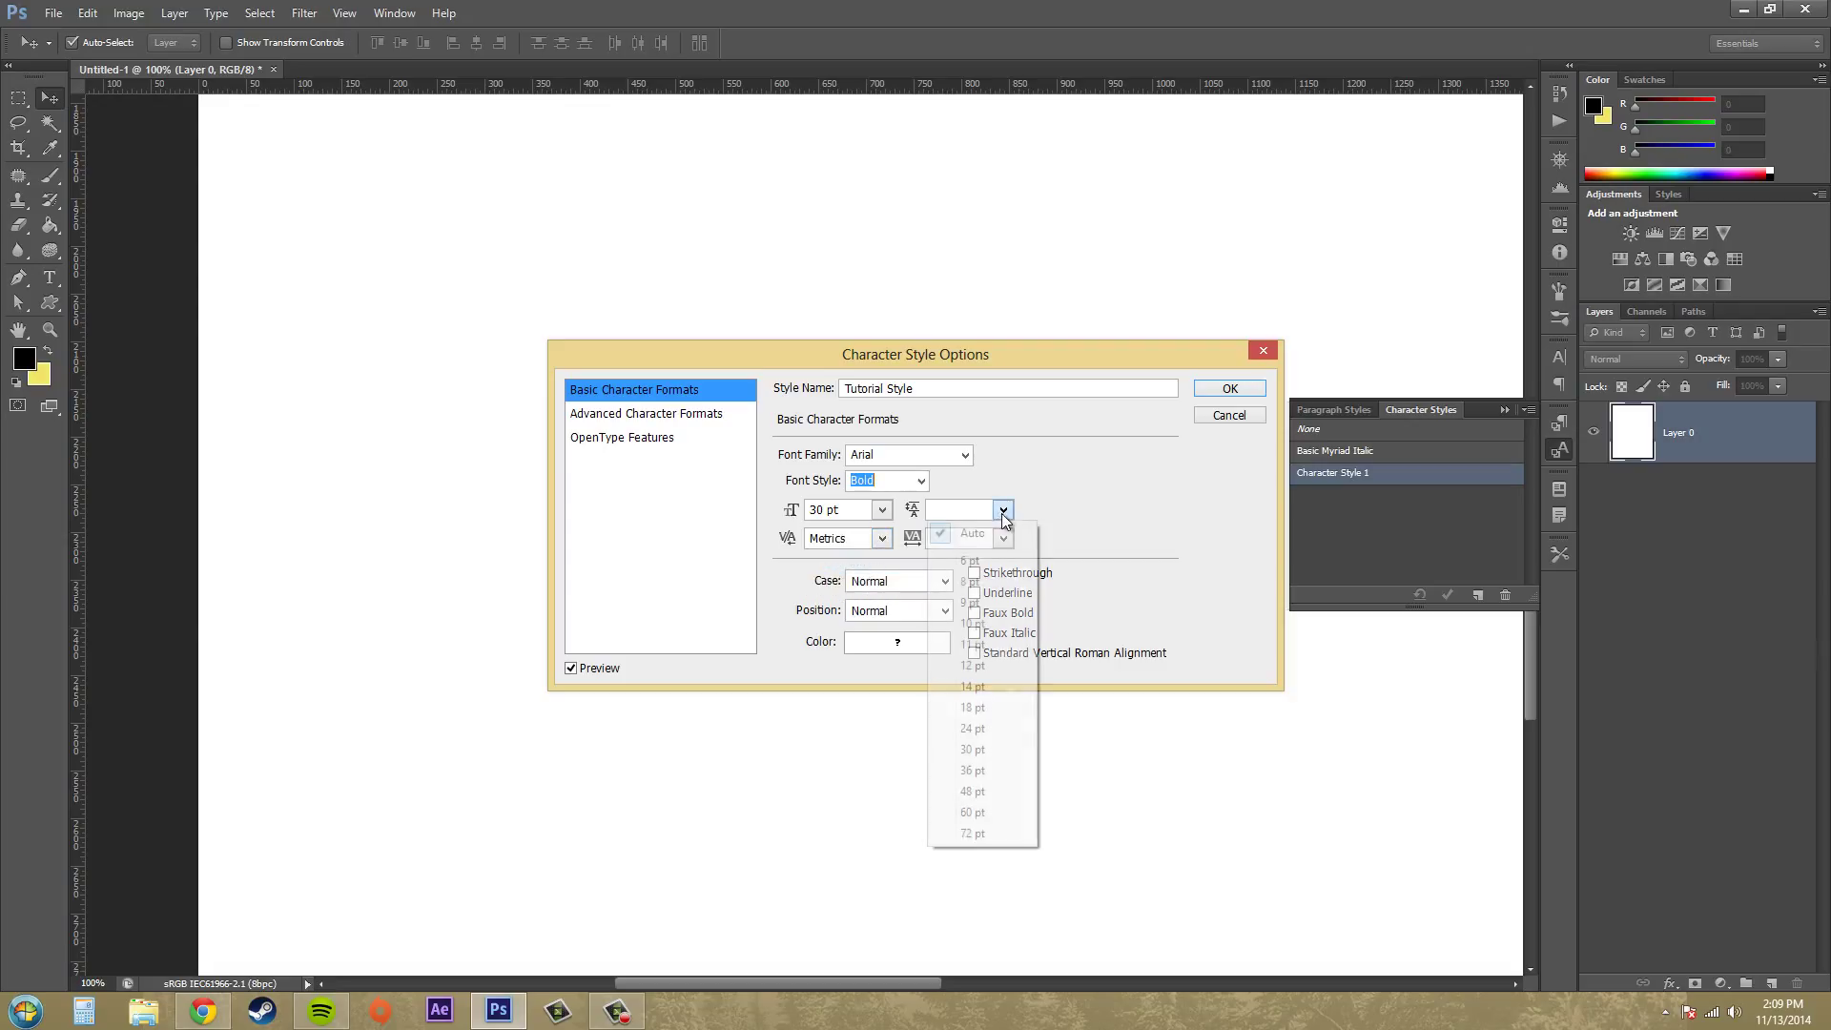
click(992, 528)
click(1003, 539)
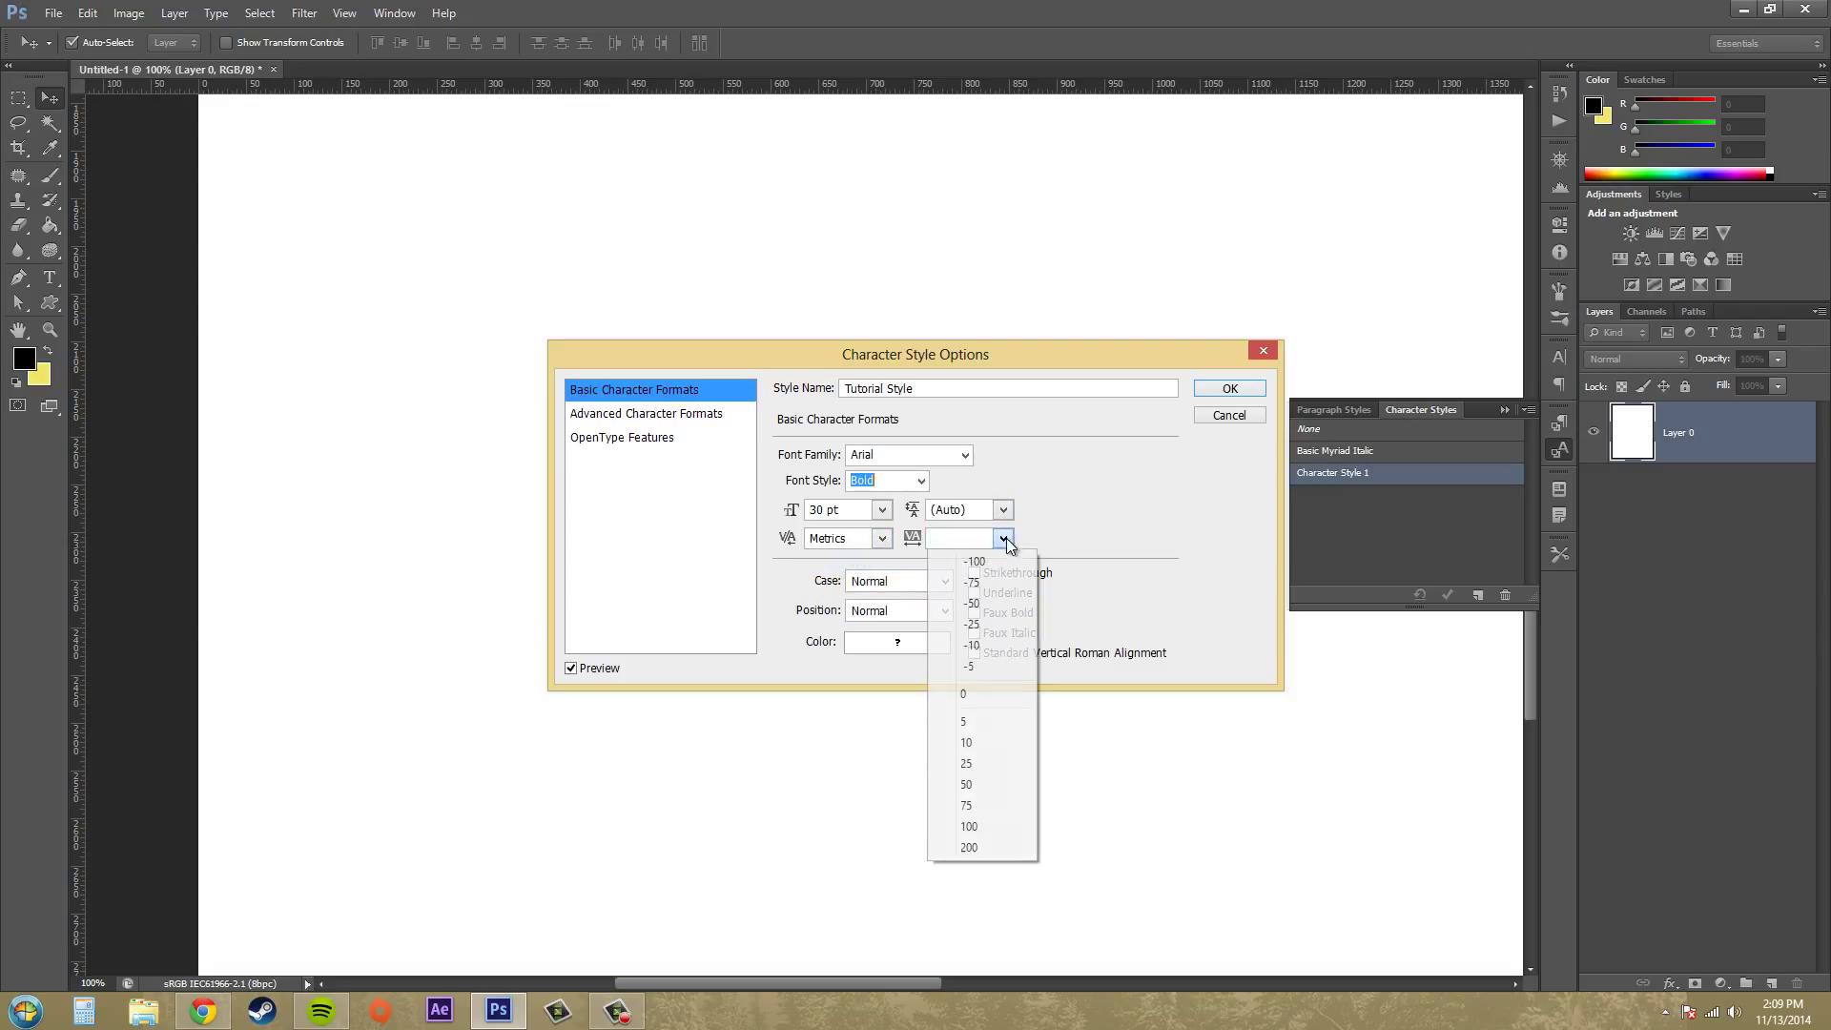
click(974, 693)
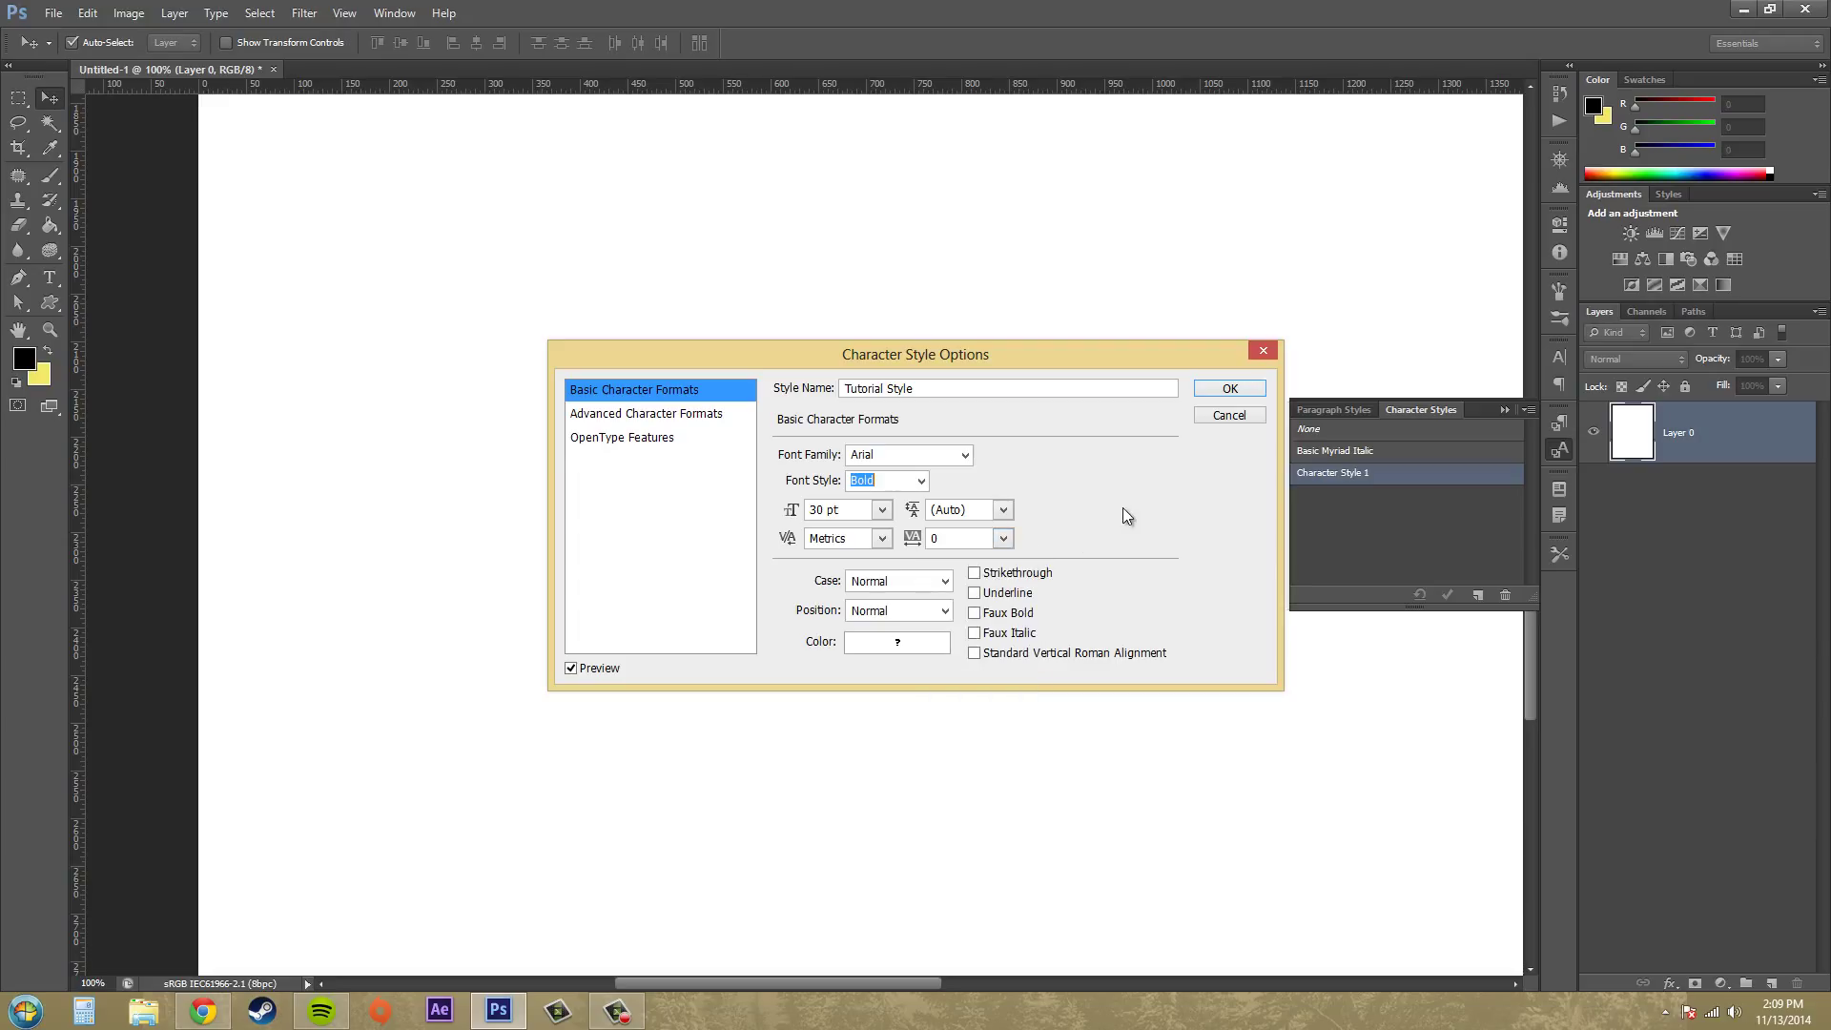
Step: Set both the case and the position of the Tutorial Style to Normal
click(901, 582)
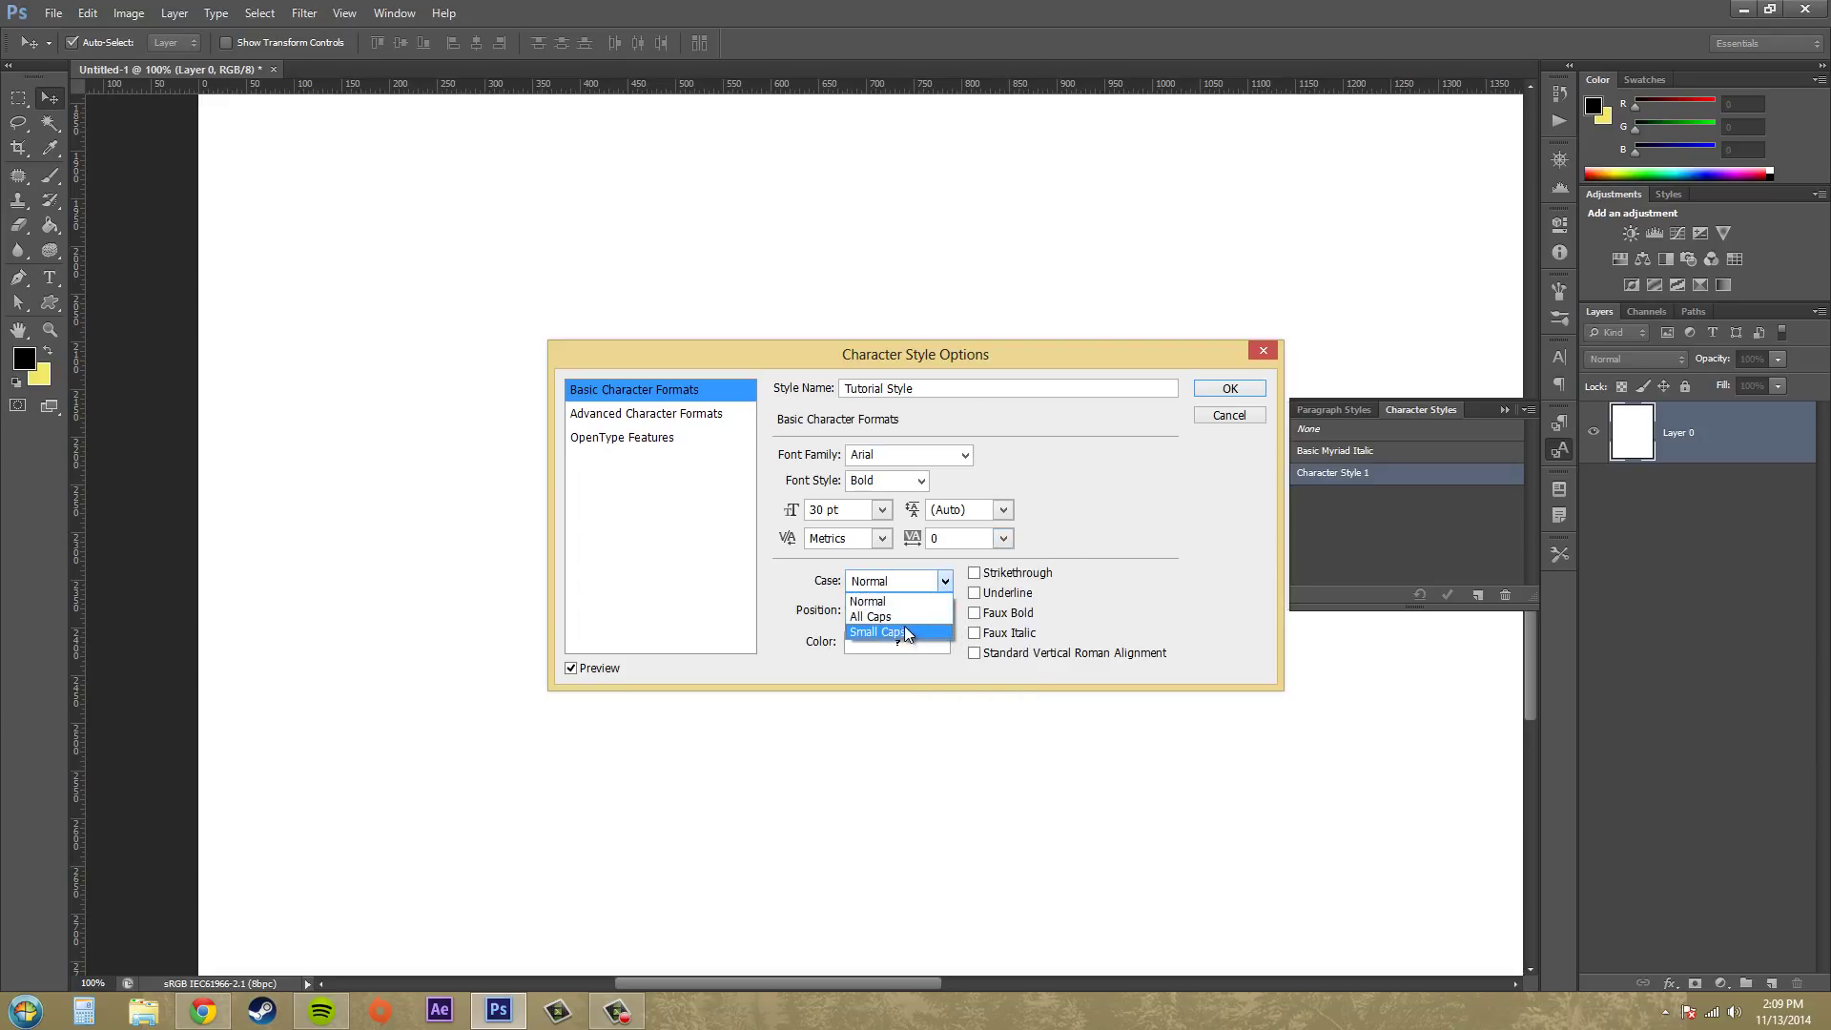
click(900, 600)
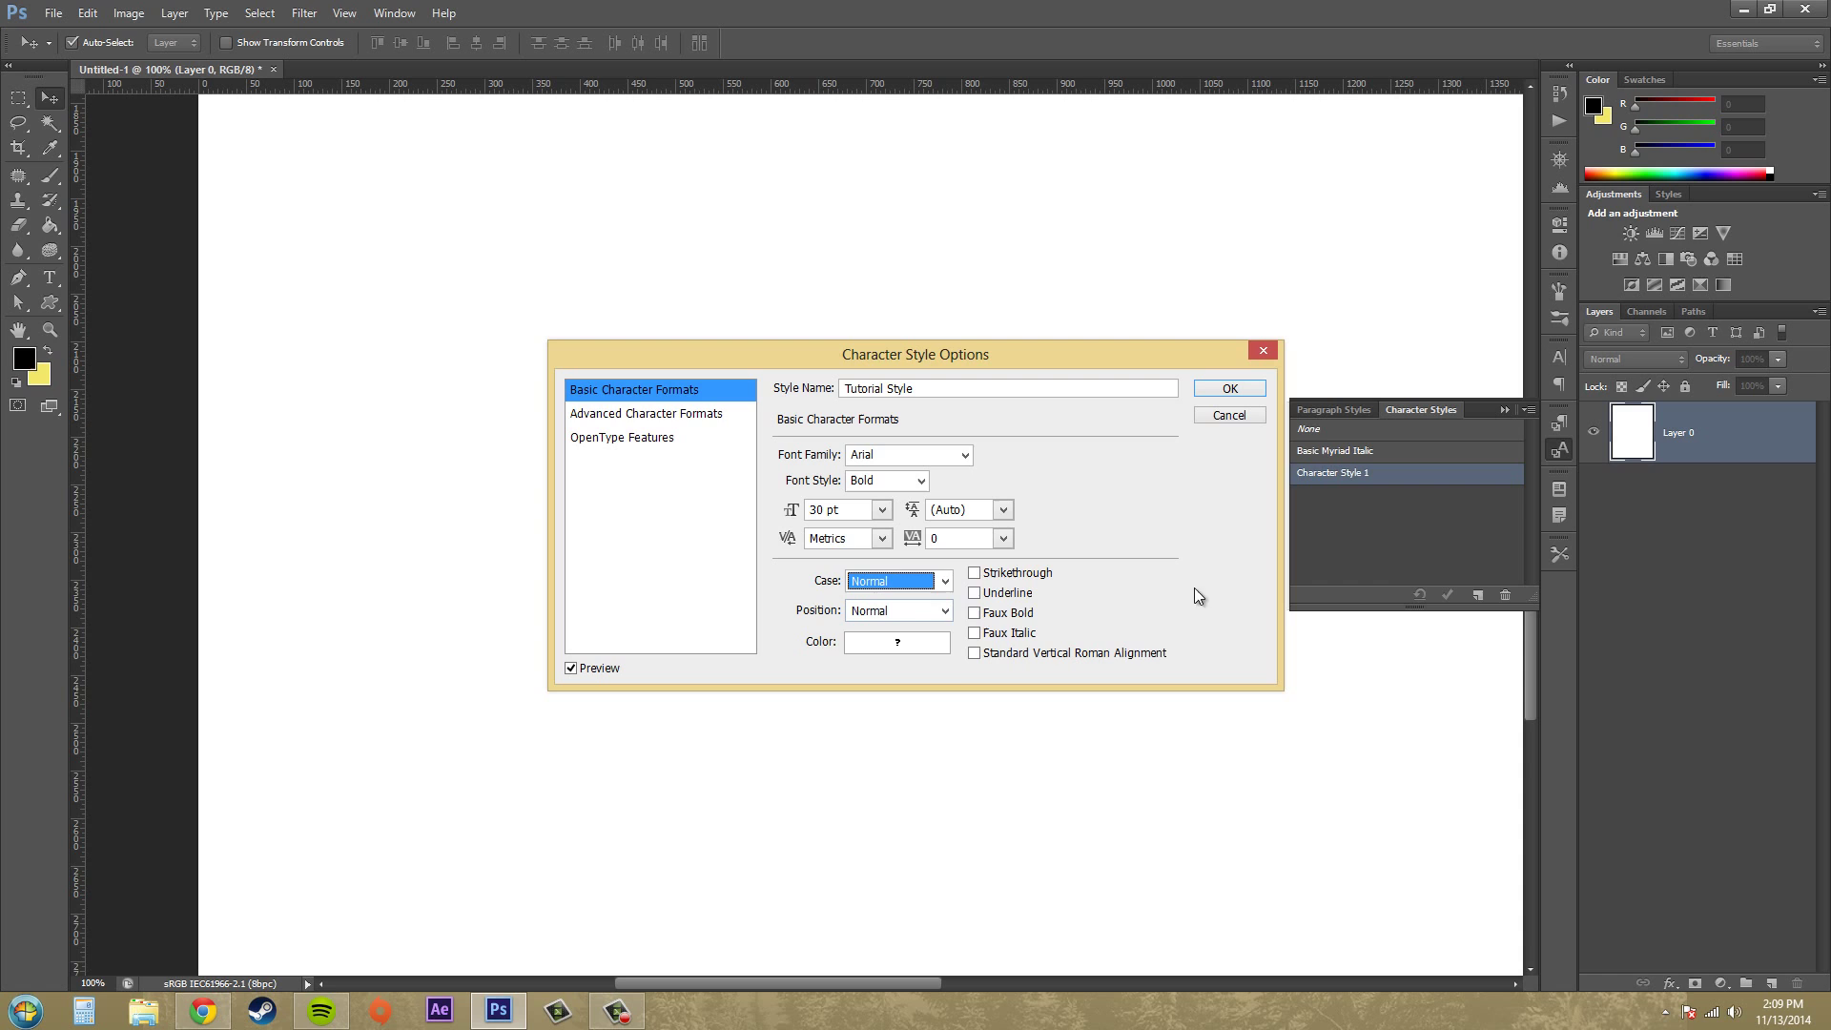
click(923, 610)
click(926, 615)
Step: Set the style's text color to turquoise #36c0d0
click(900, 642)
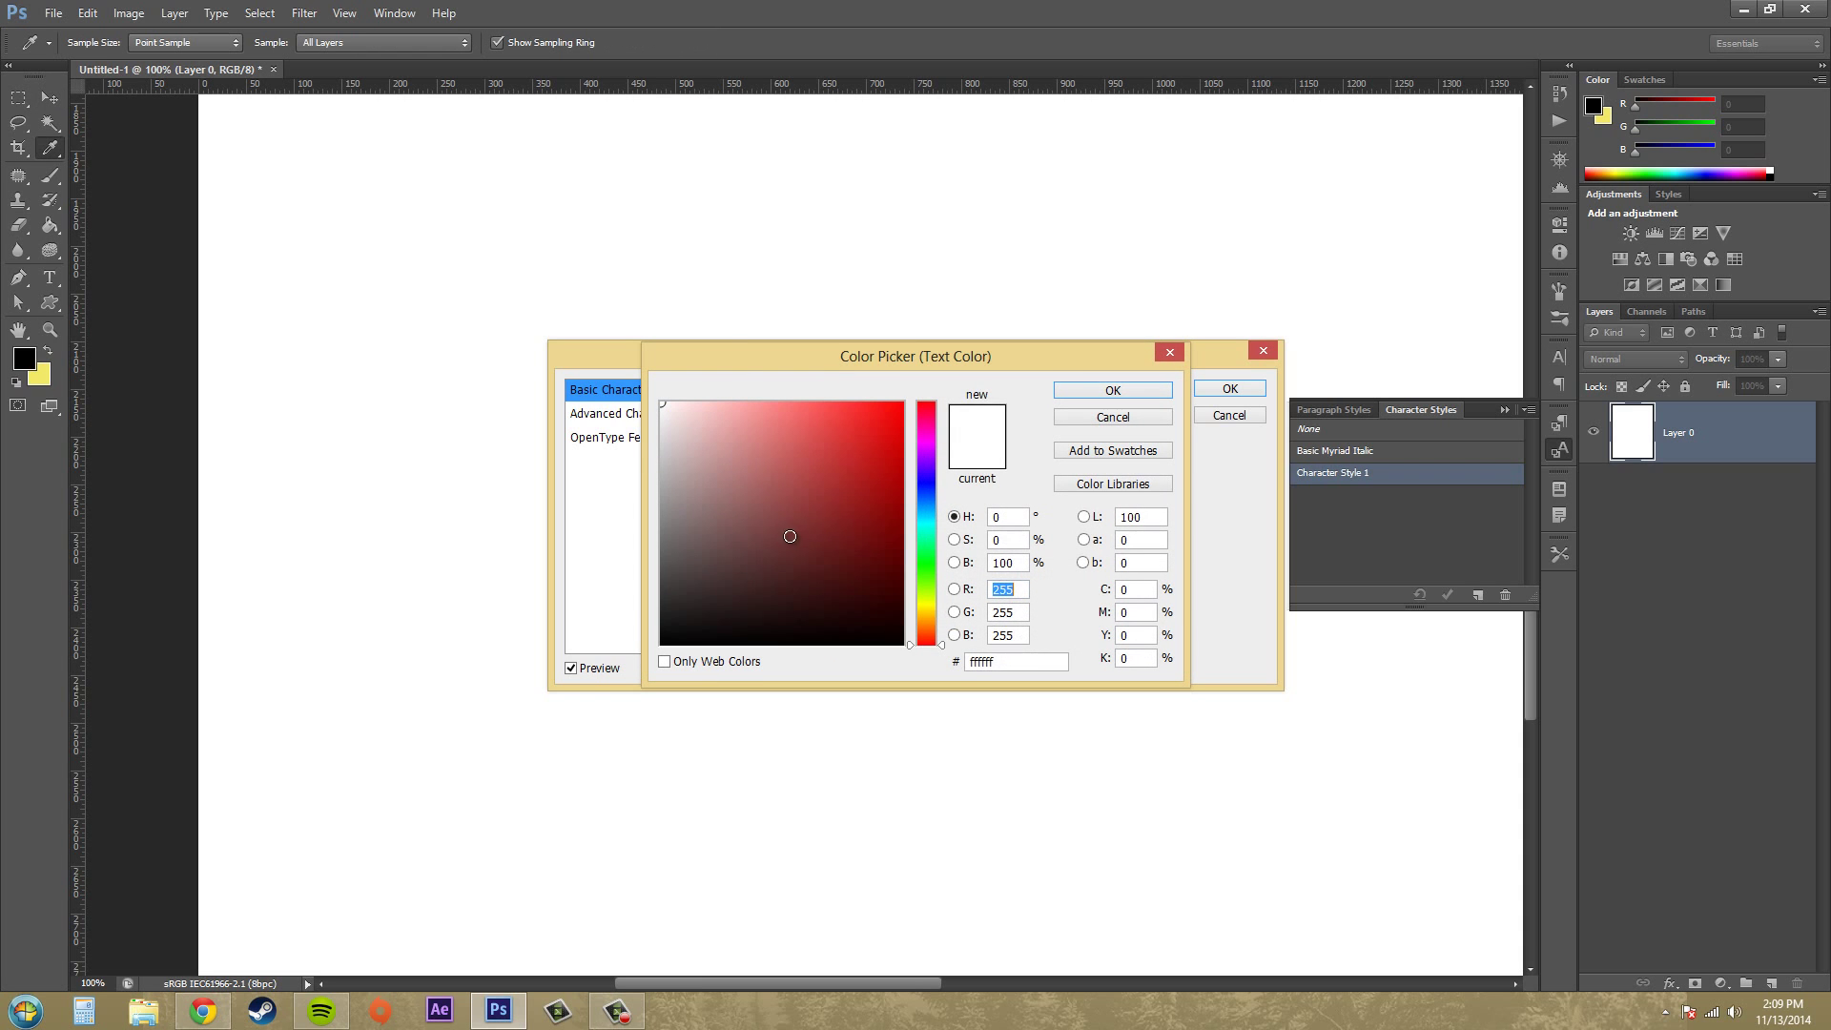
click(756, 555)
click(882, 455)
click(821, 507)
click(930, 521)
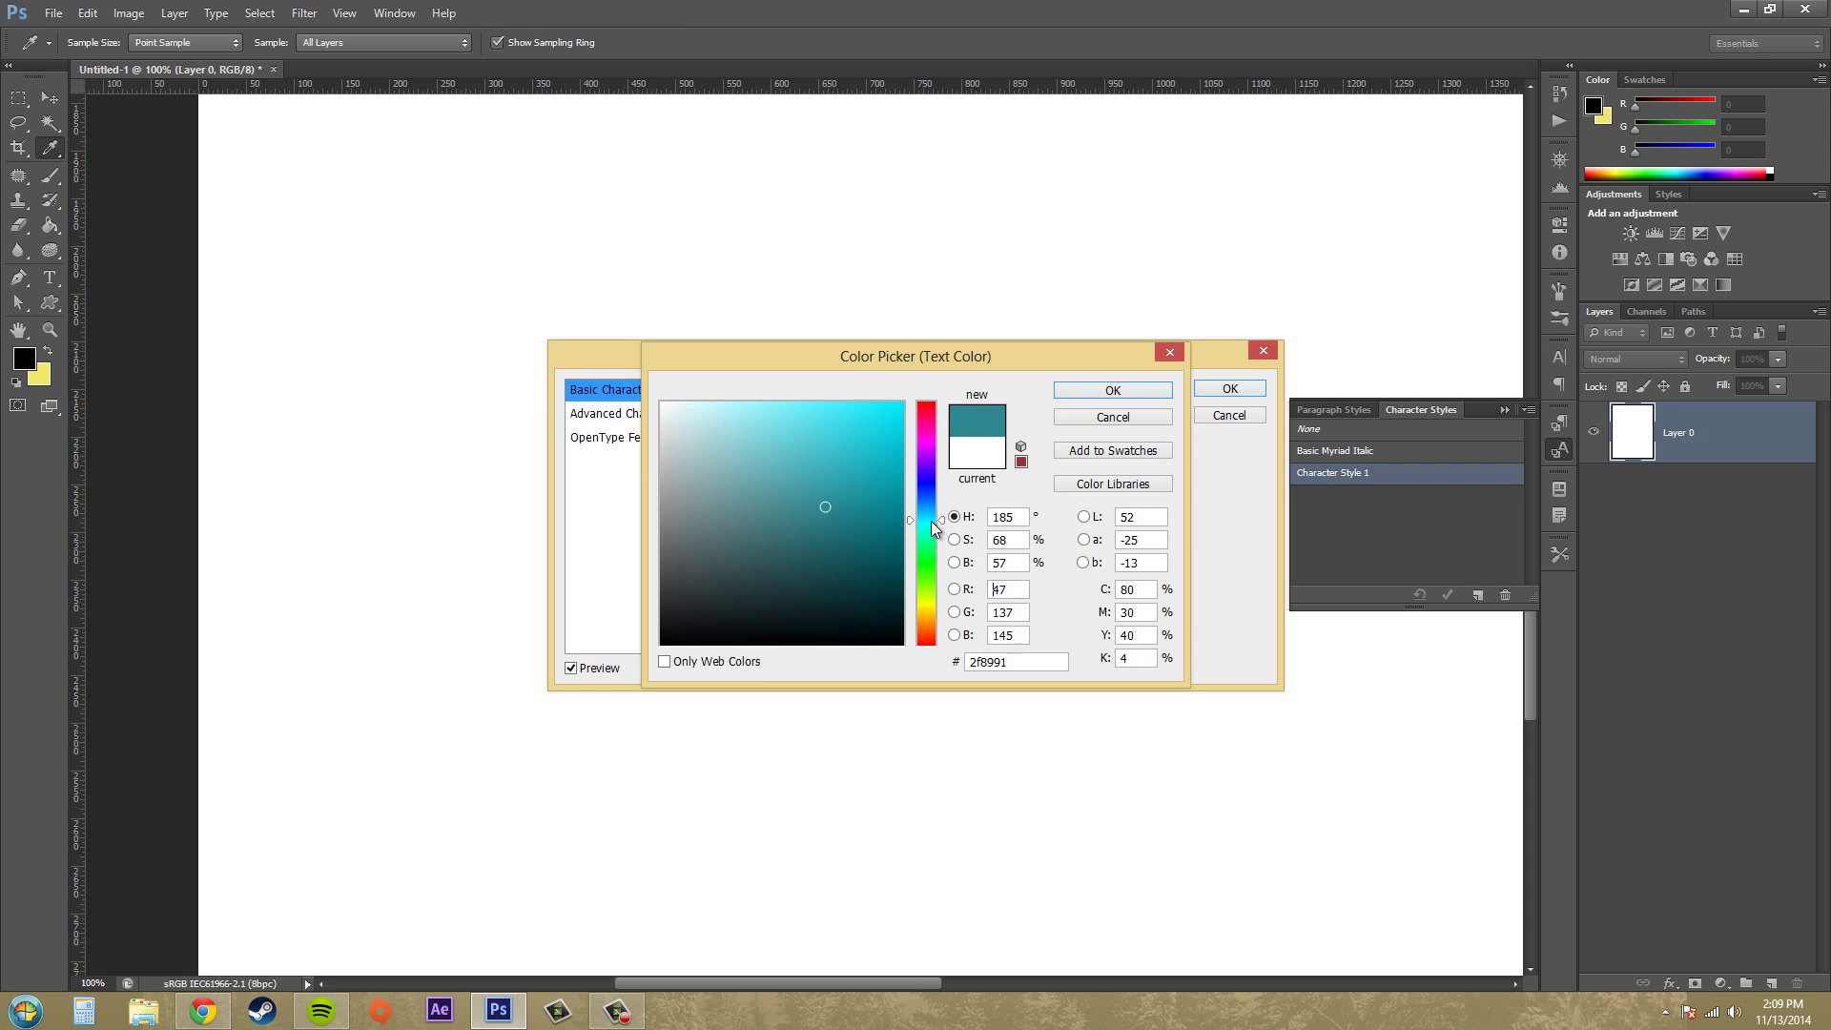
mouse_move(930, 520)
mouse_down()
mouse_move(932, 568)
mouse_move(932, 518)
mouse_up()
click(826, 485)
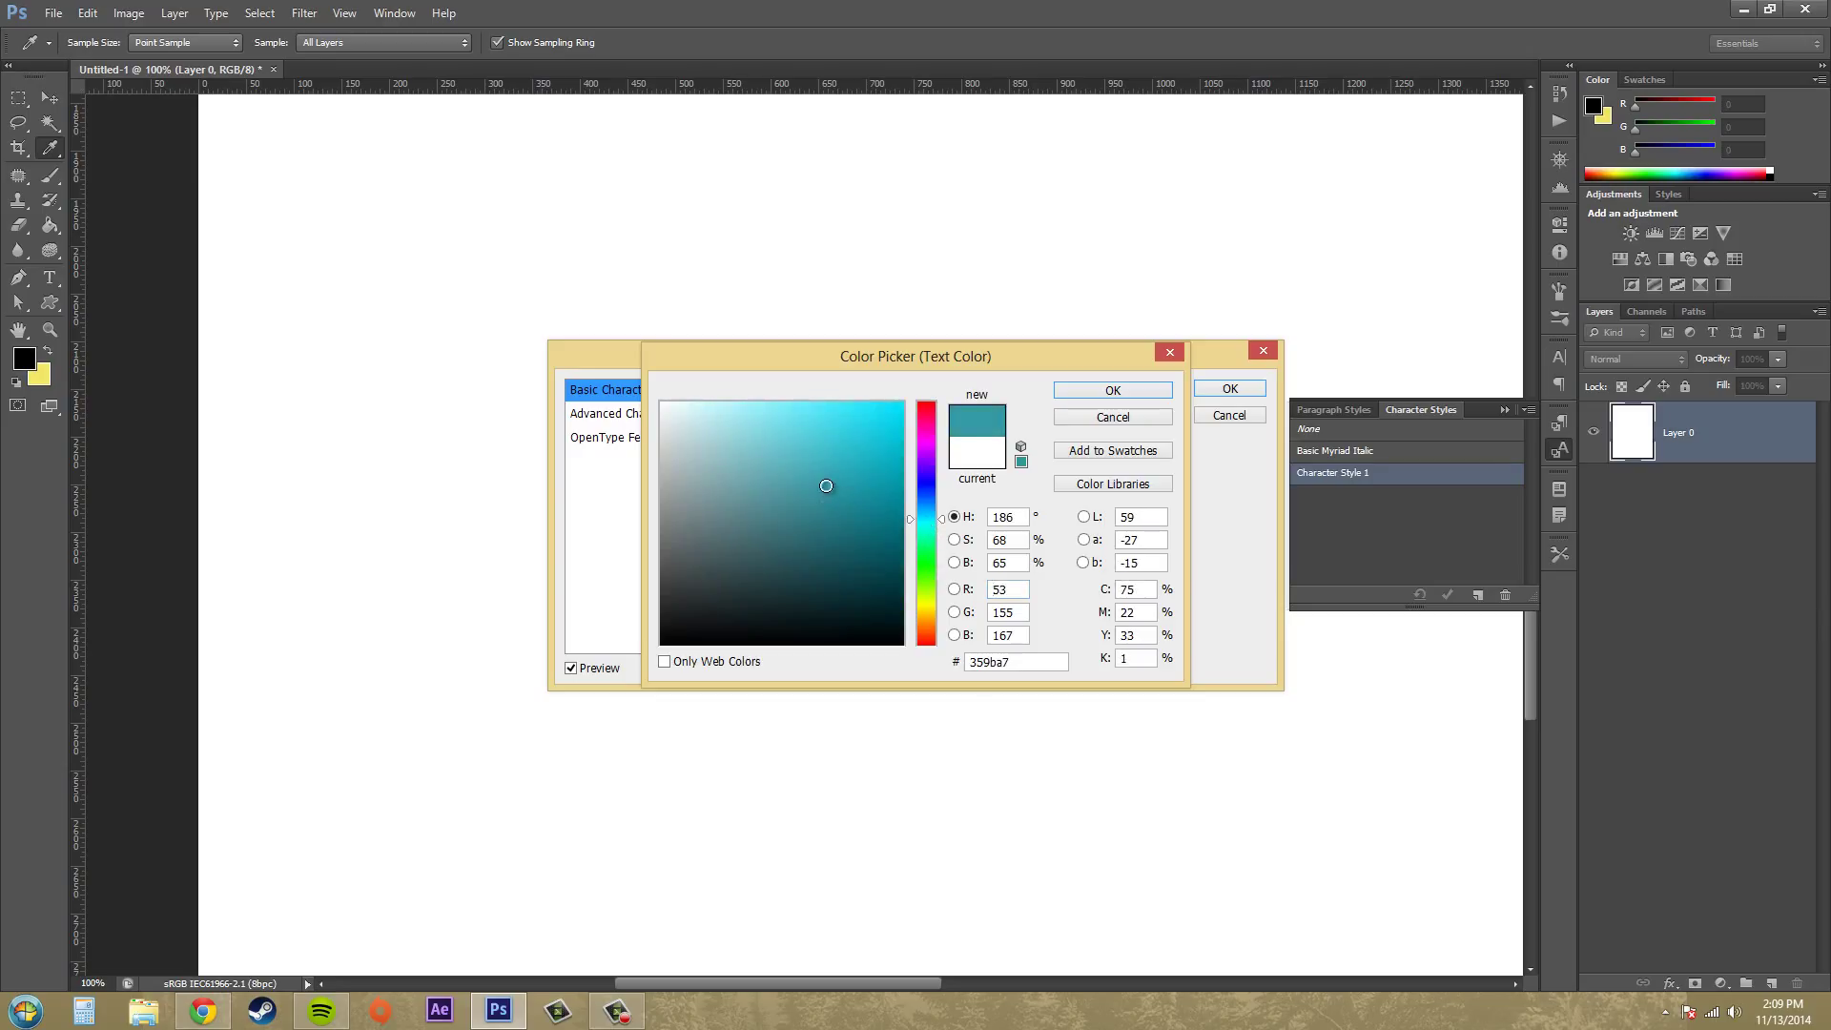
drag(861, 427, 840, 446)
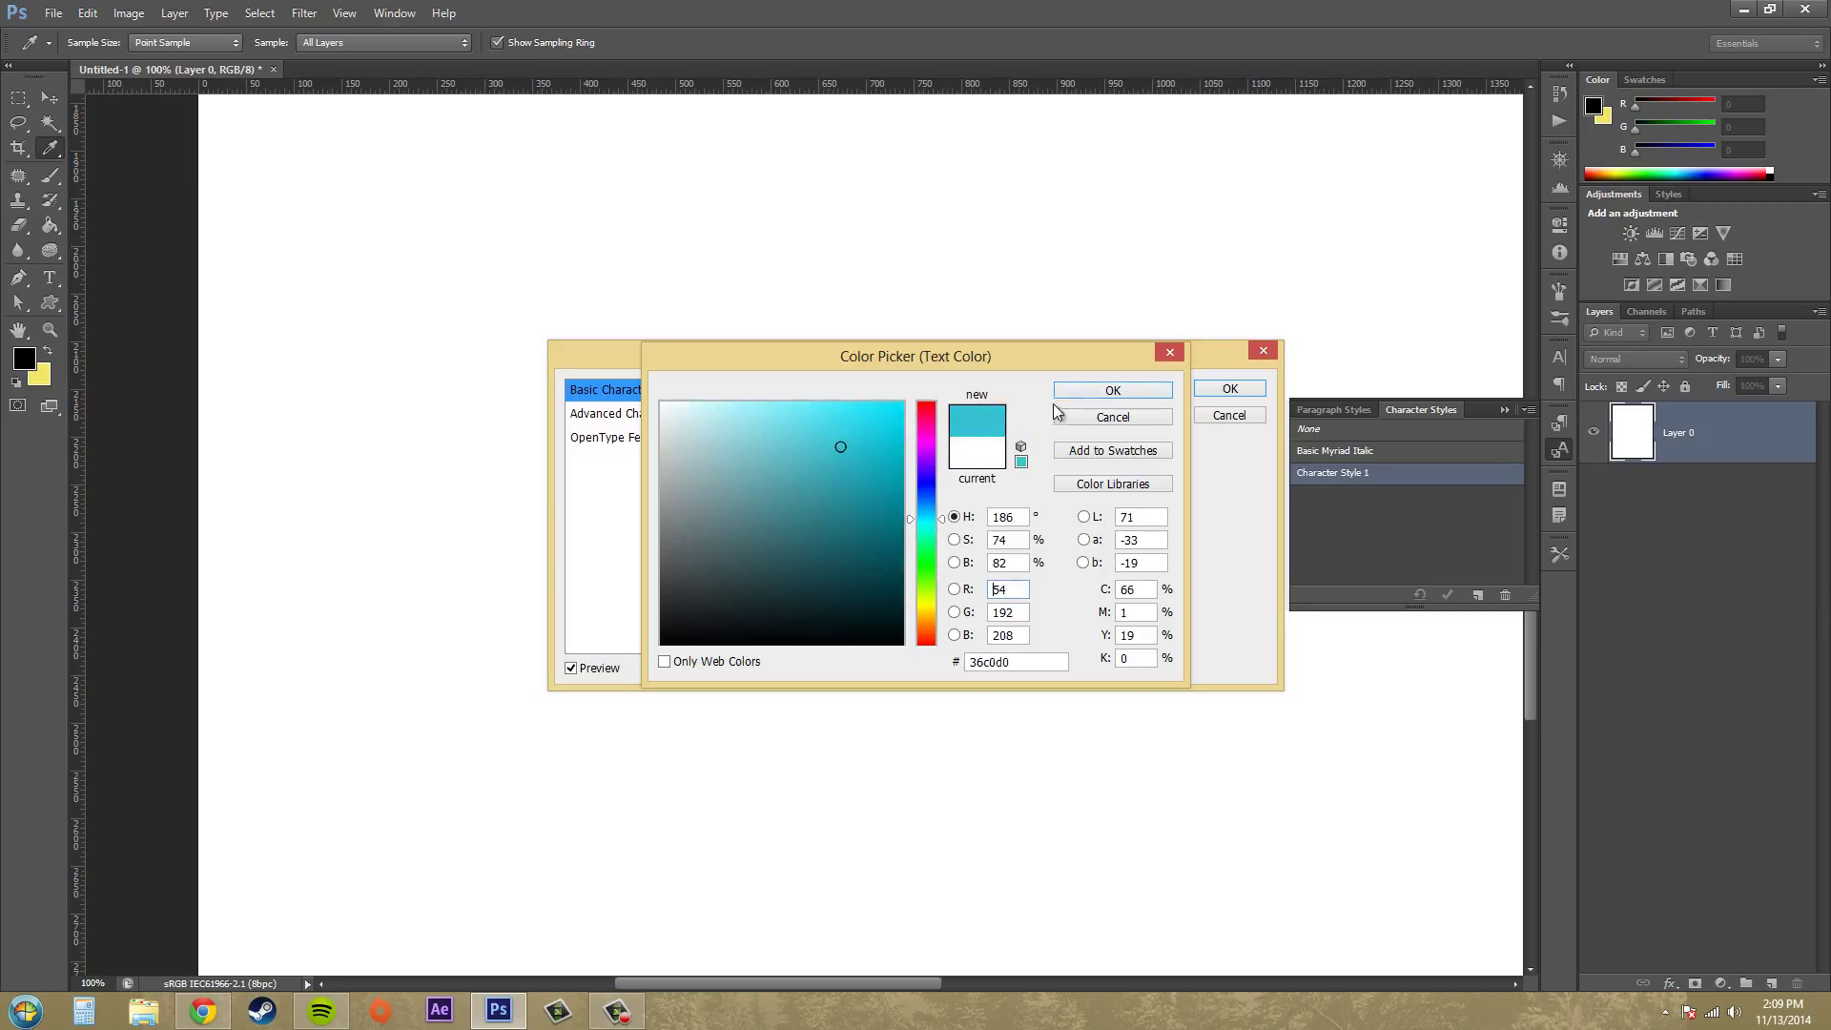
click(1112, 390)
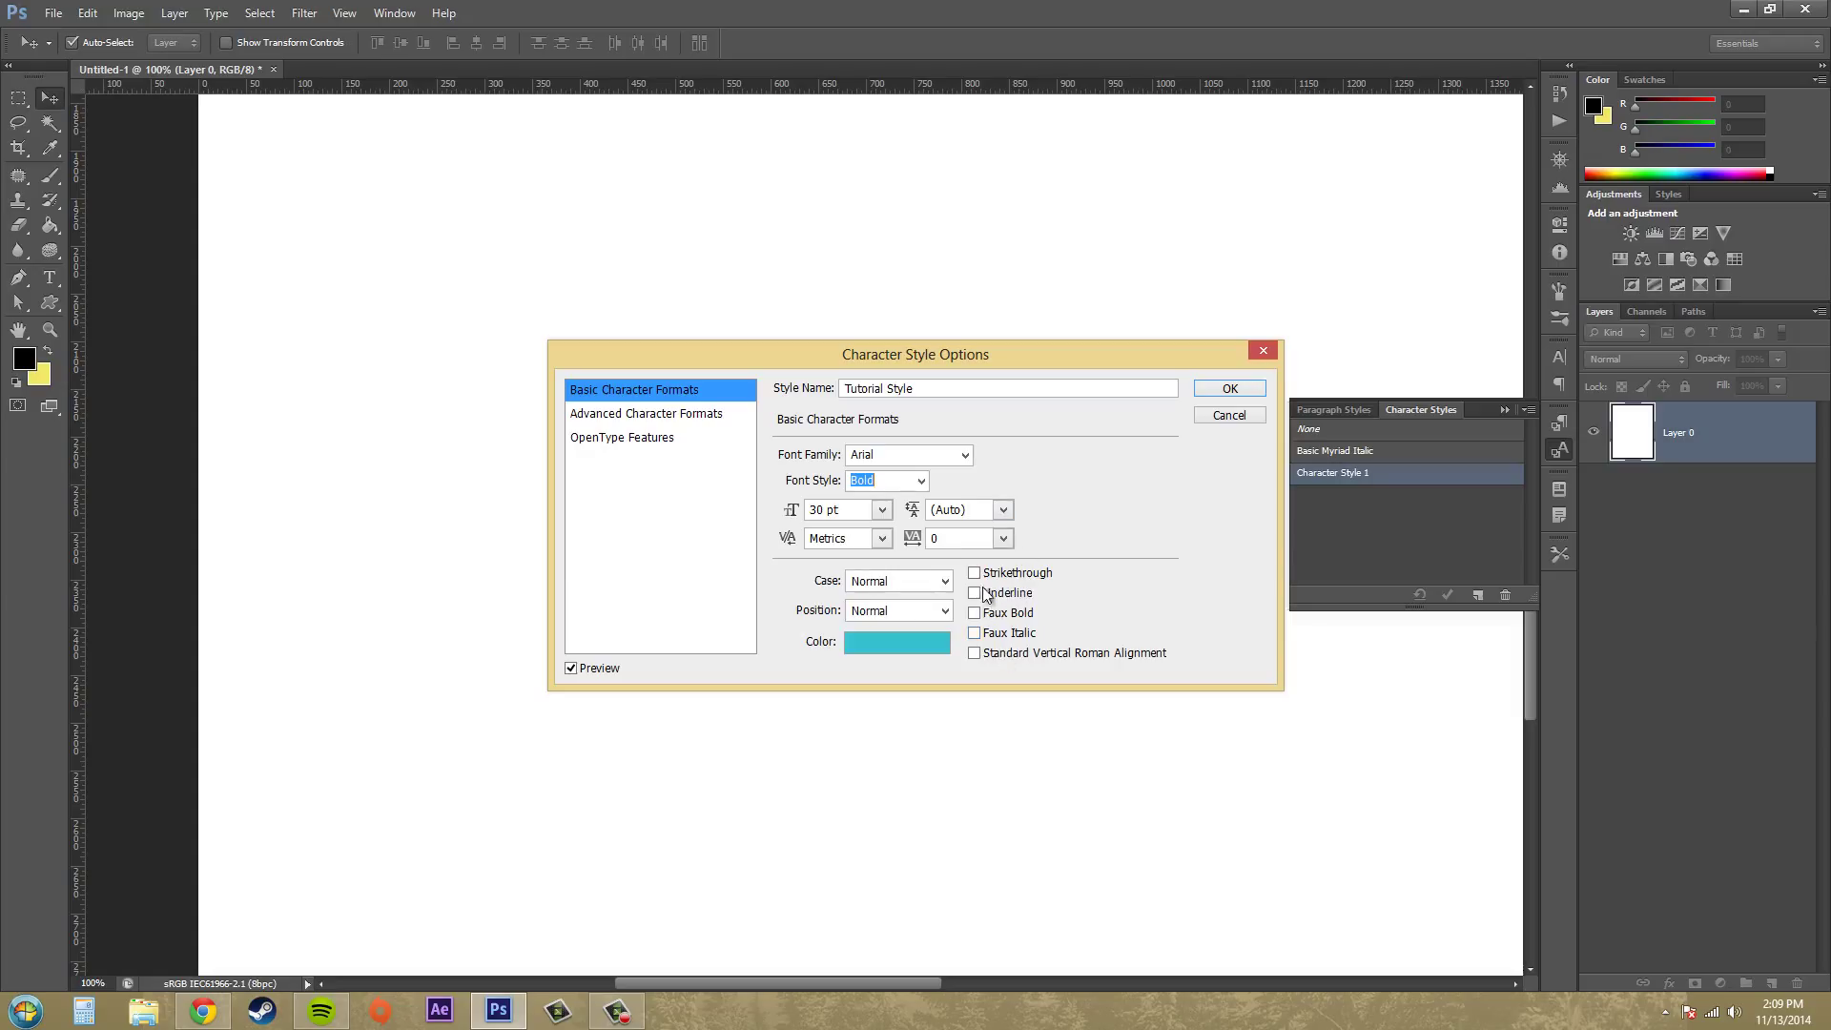
Step: Enable Underline for the Tutorial Style, leave Faux Bold off, and accept the style options
click(973, 592)
click(973, 613)
click(974, 613)
click(1228, 389)
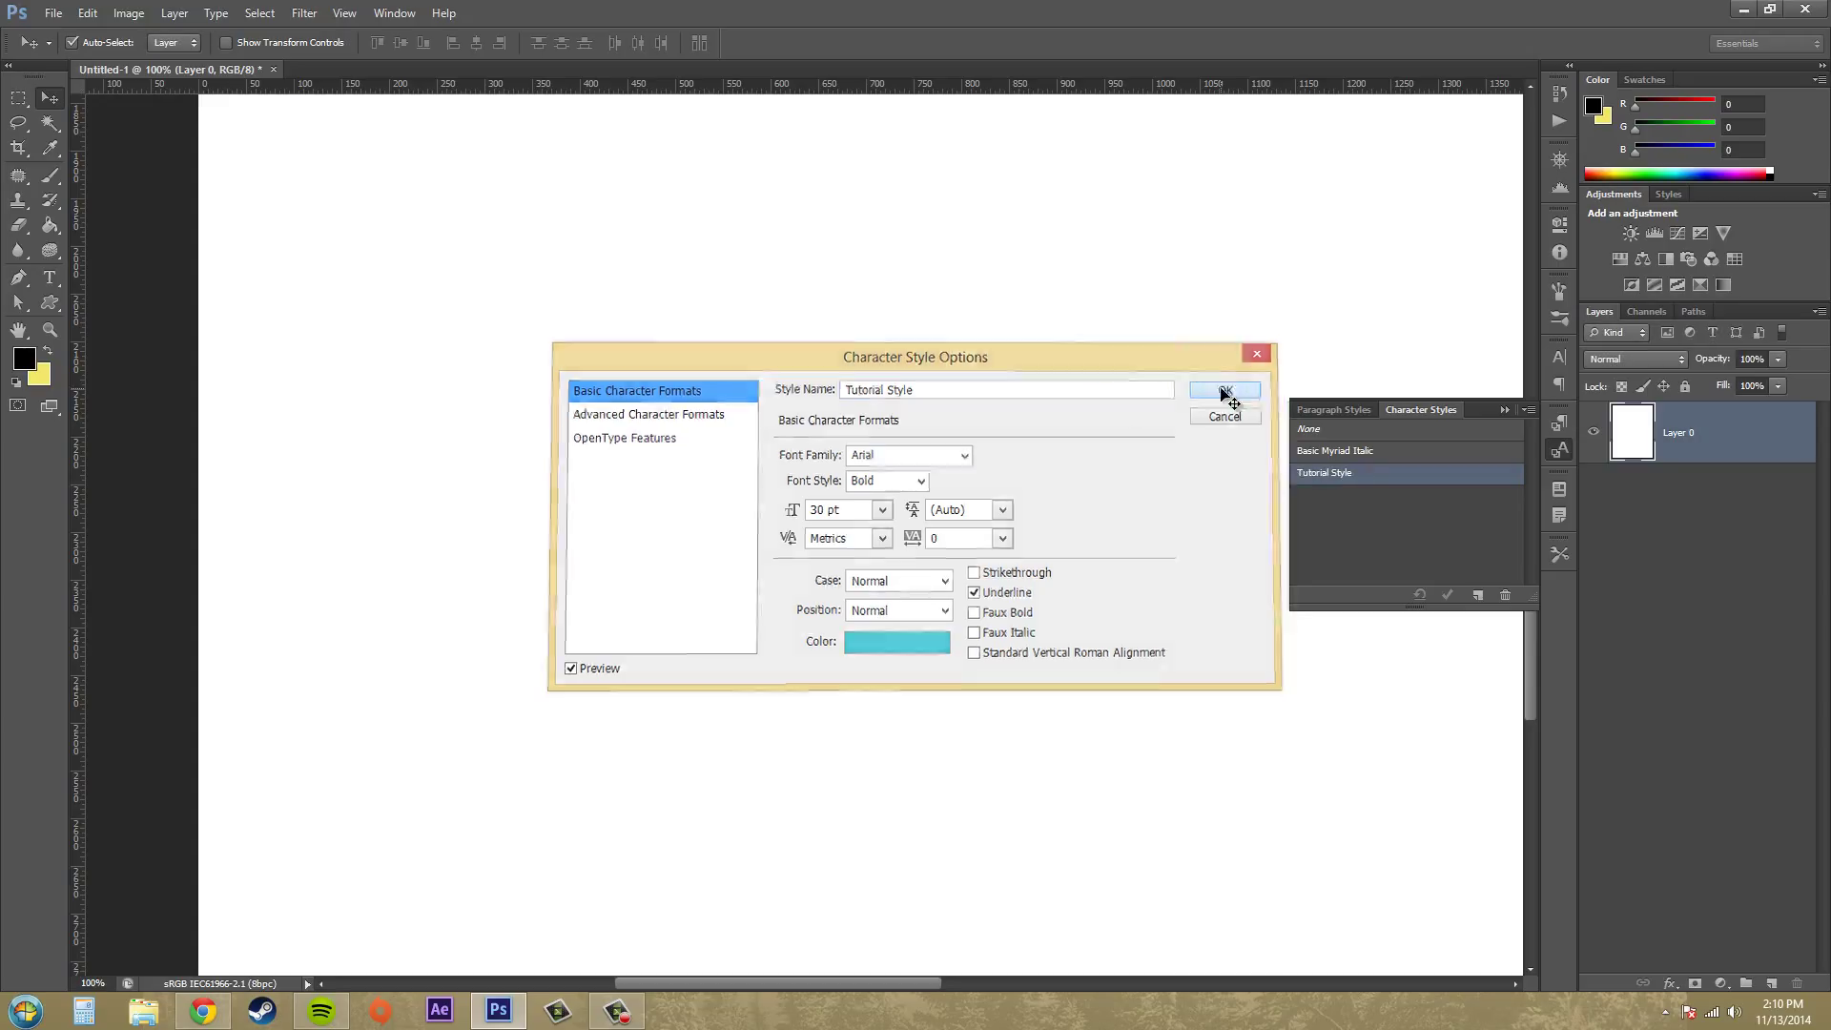
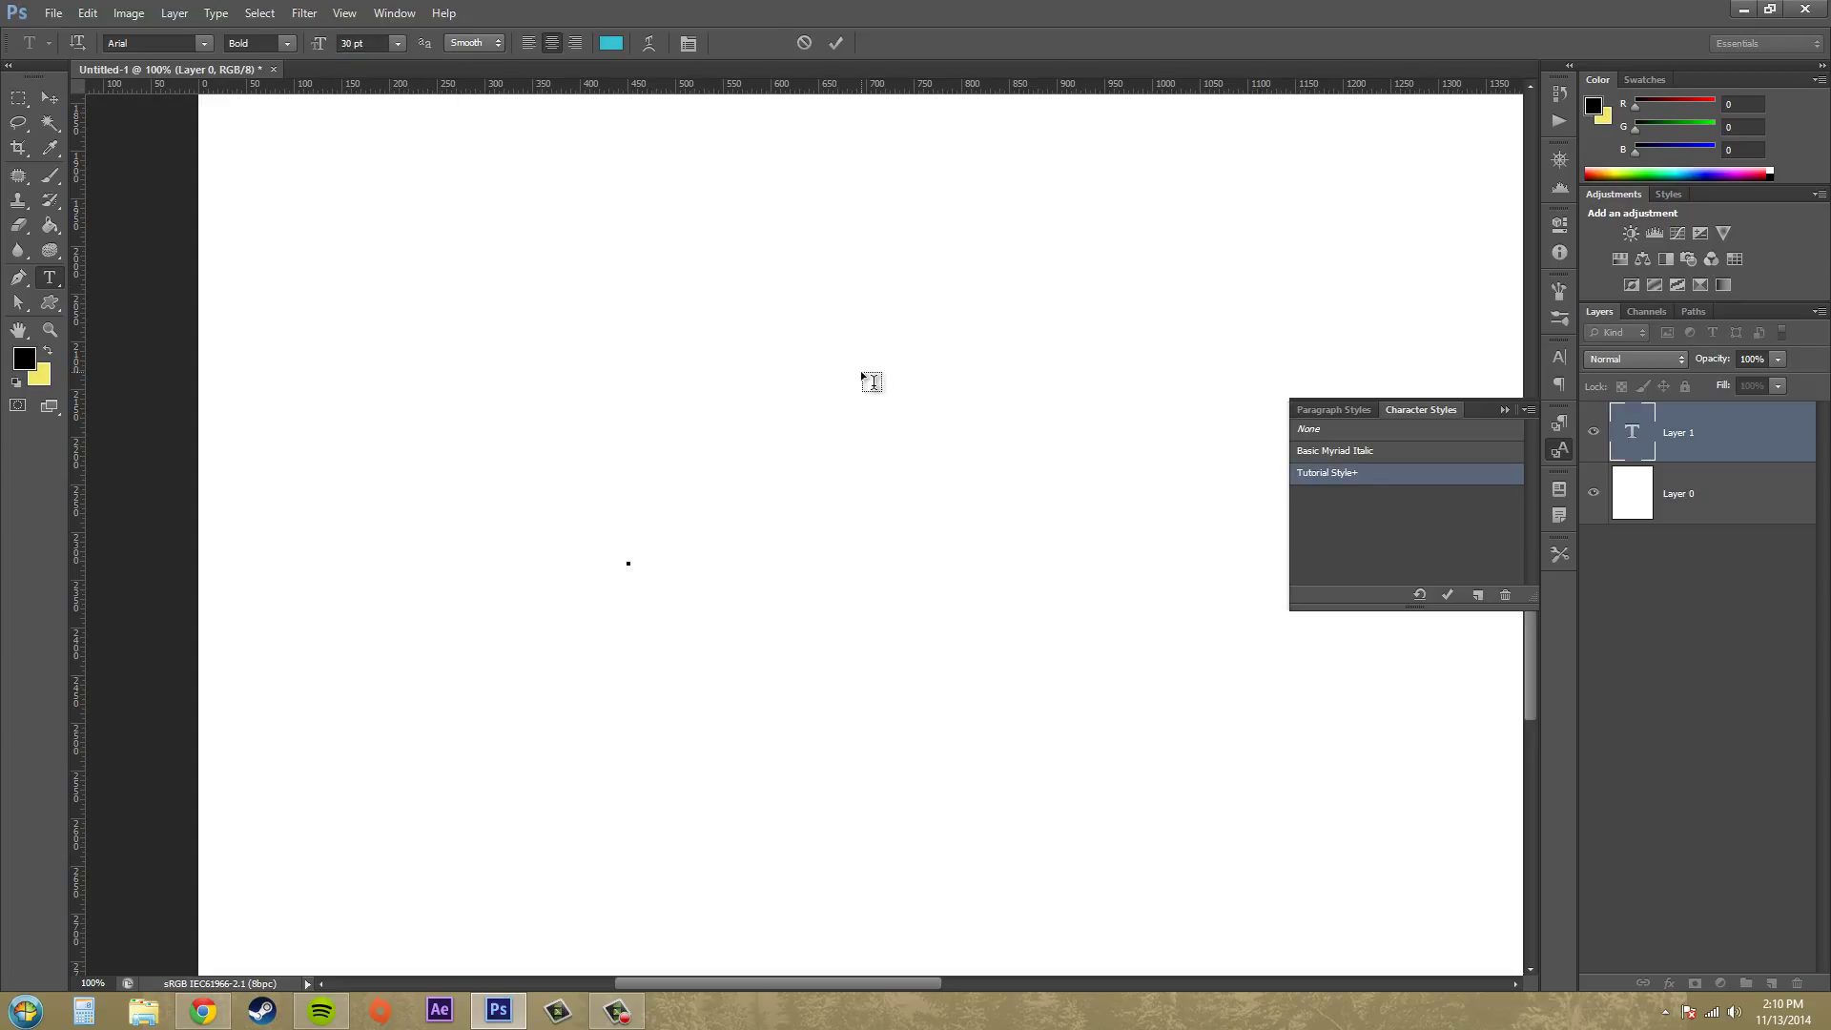
Step: Enter the sample text "Bucky" in the Tutorial Style and shorten it to the letter "B"
text(Bucky)
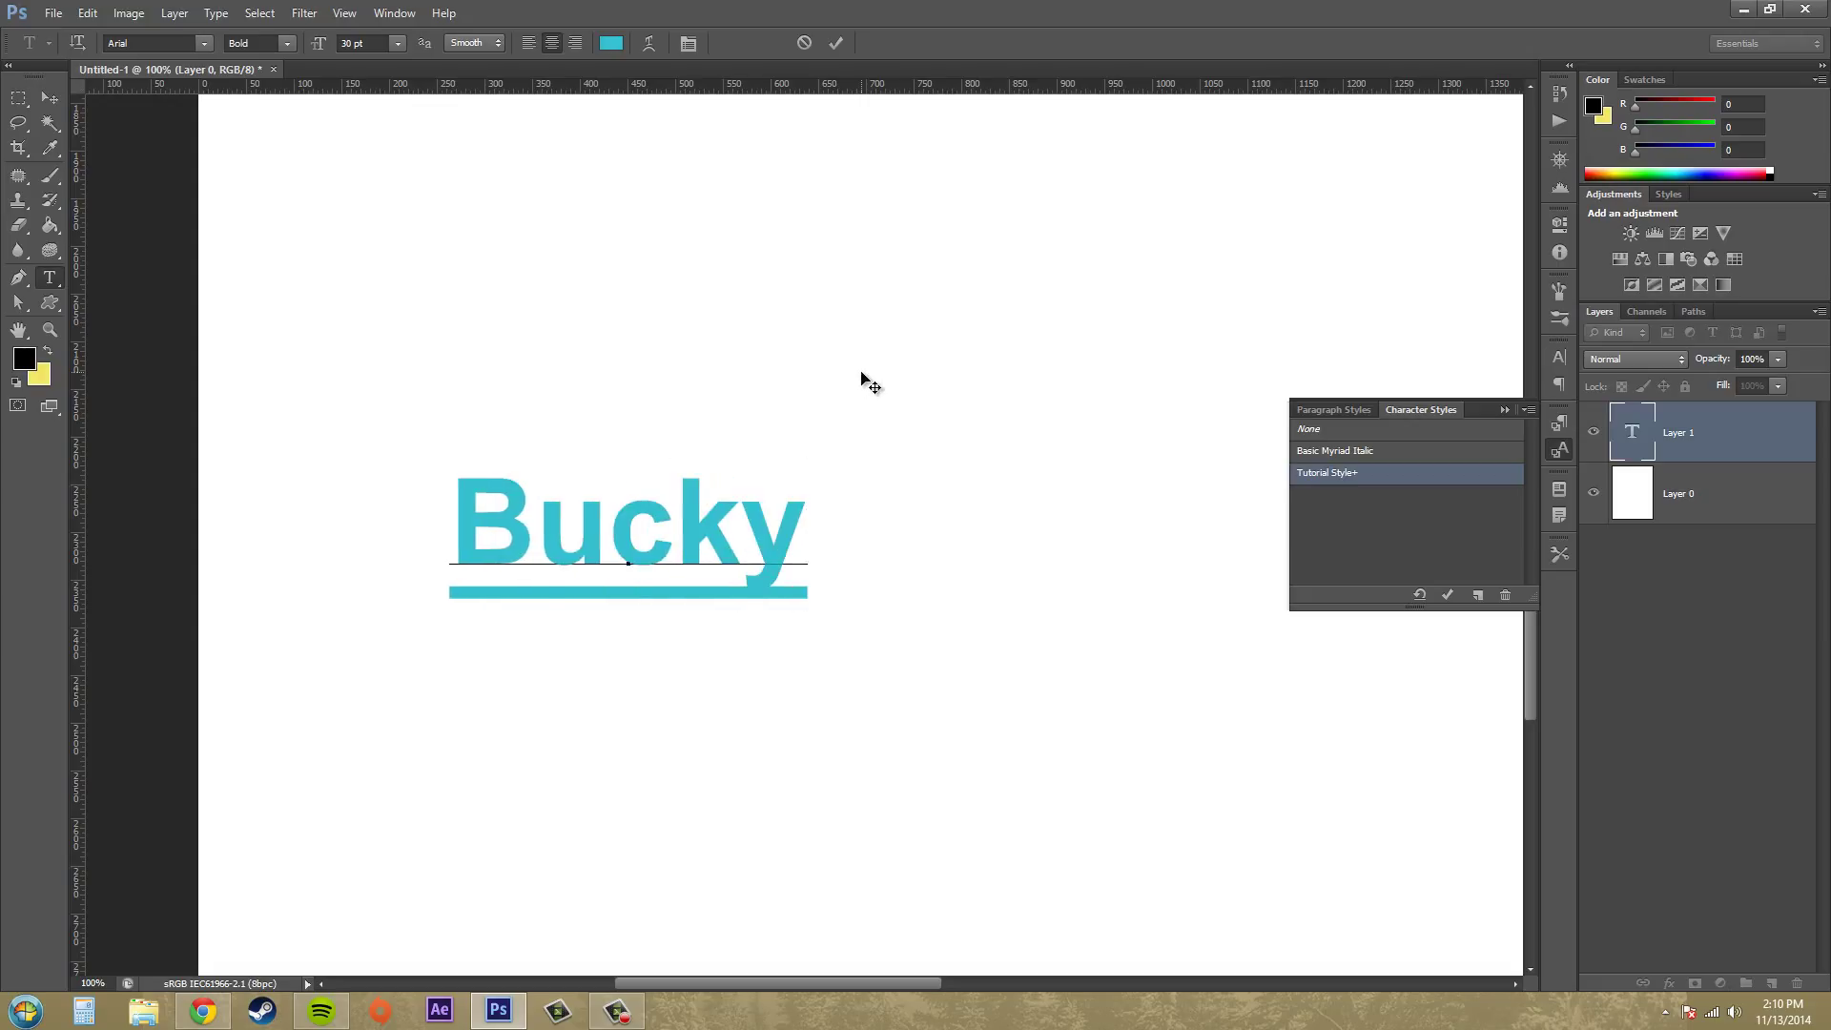
key(BackSpace)
key(BackSpace)
key(BackSpace)
key(BackSpace)
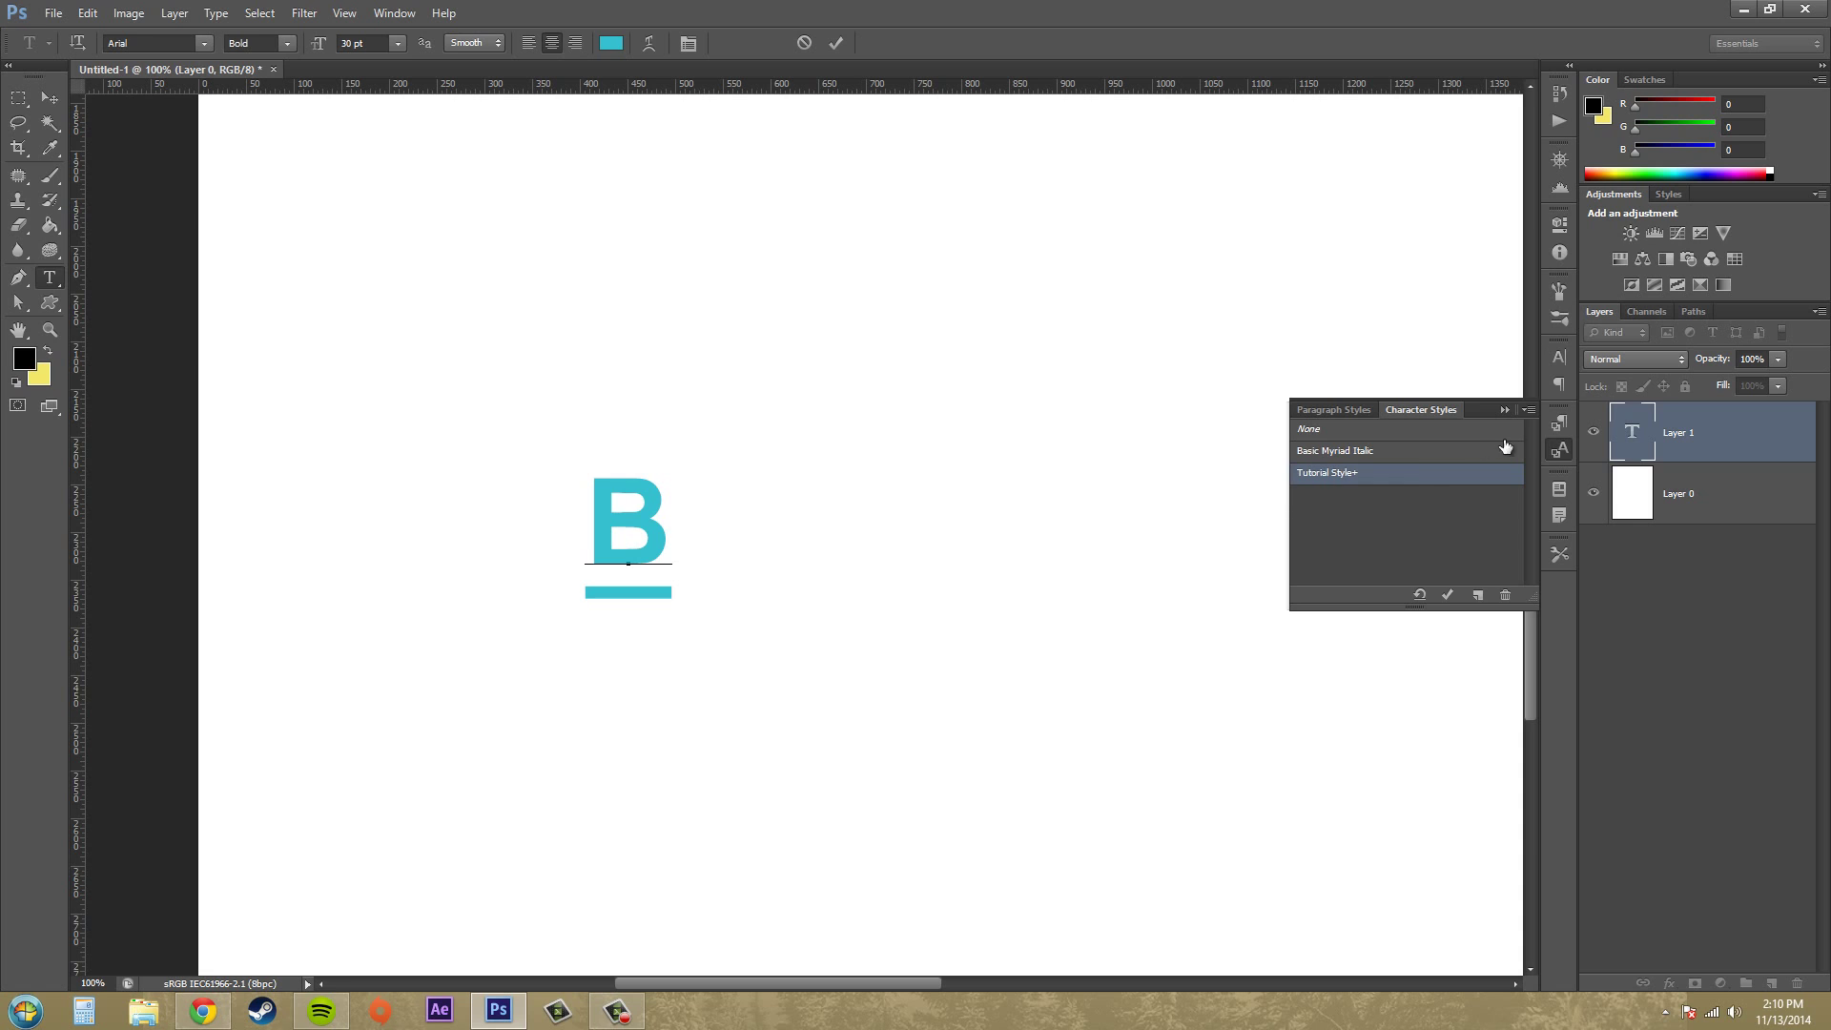
Step: Try black for the current text with its underline turned off, and delete the letter "B"
click(1557, 361)
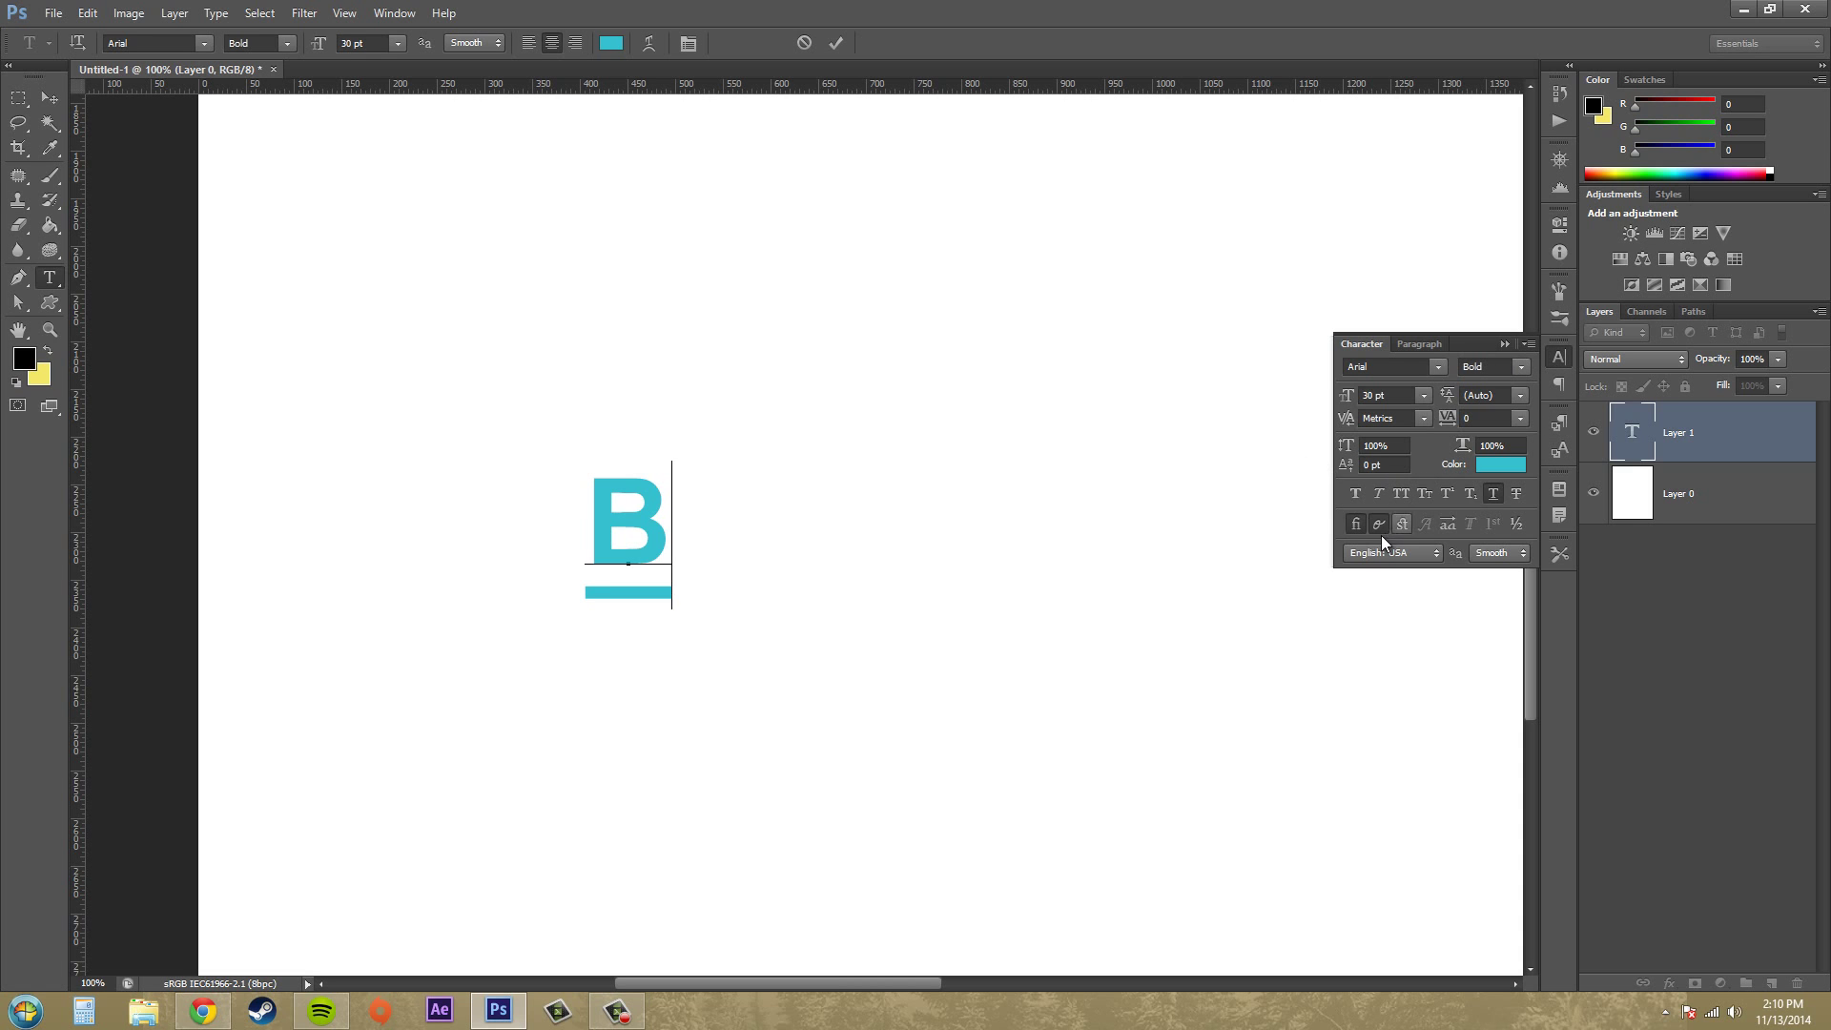
click(1446, 493)
click(1500, 464)
drag(687, 610, 546, 686)
click(1101, 391)
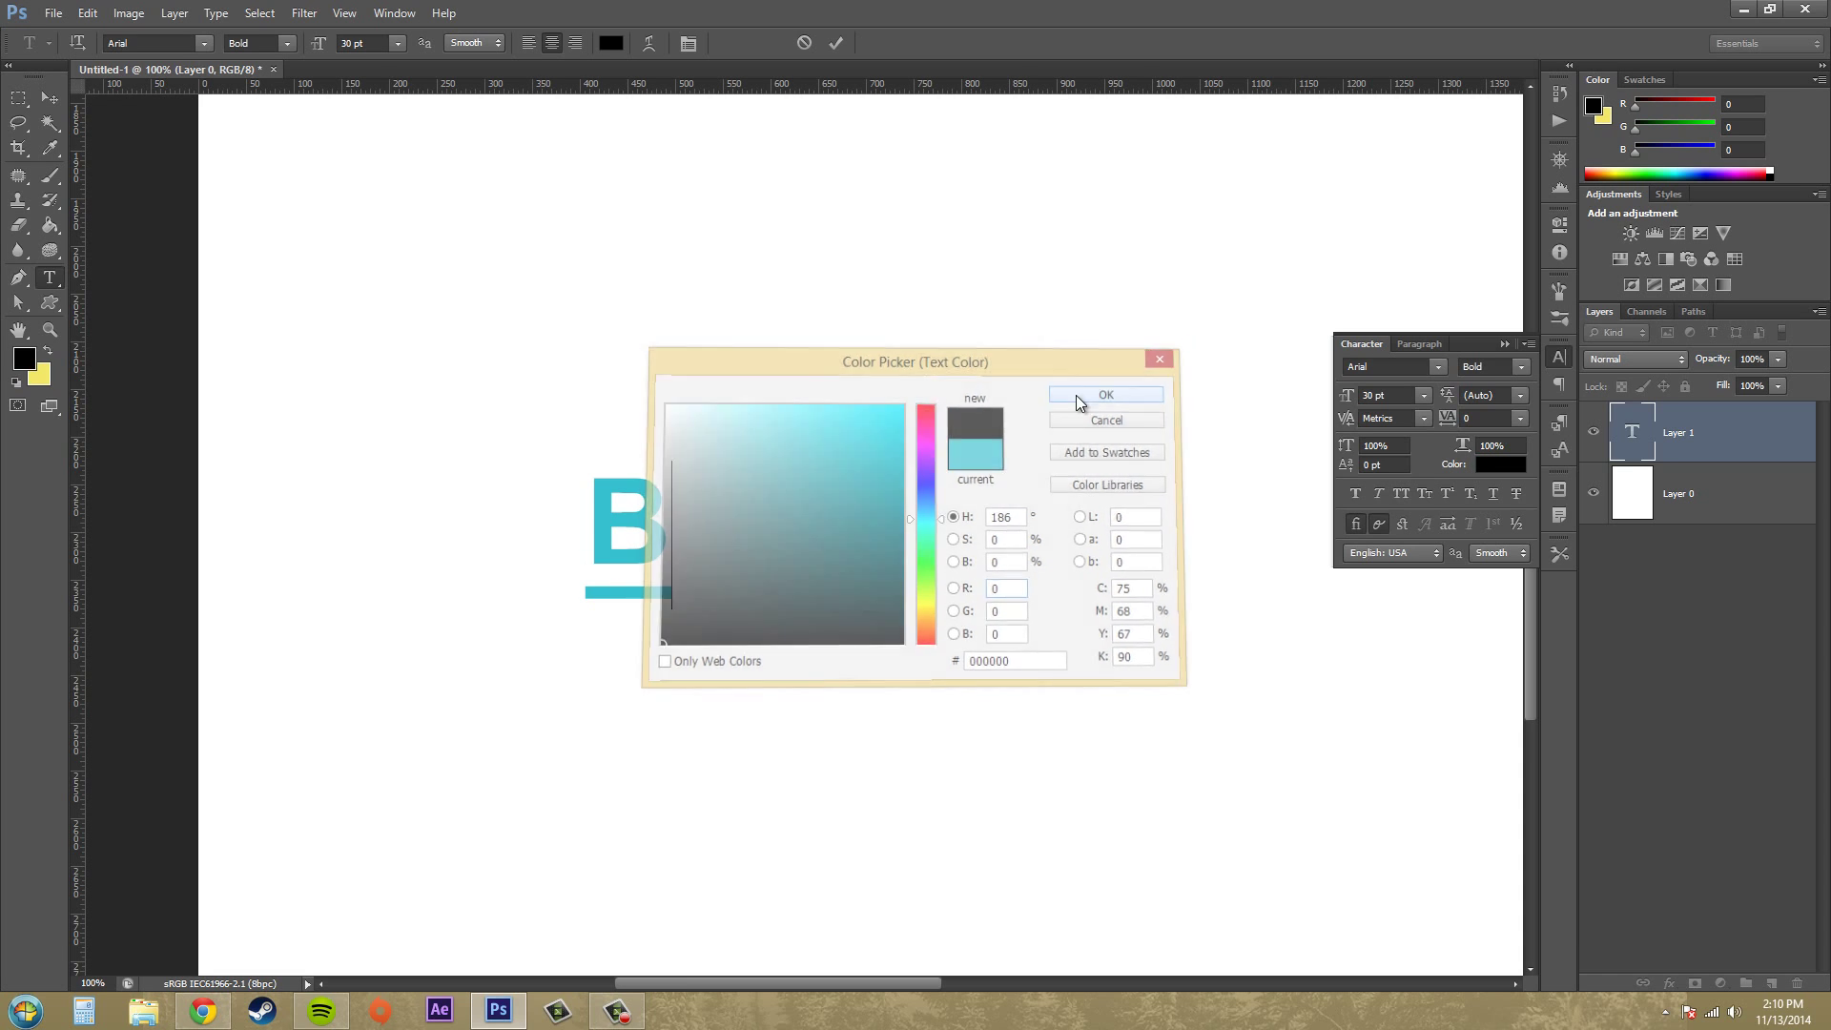
key(BackSpace)
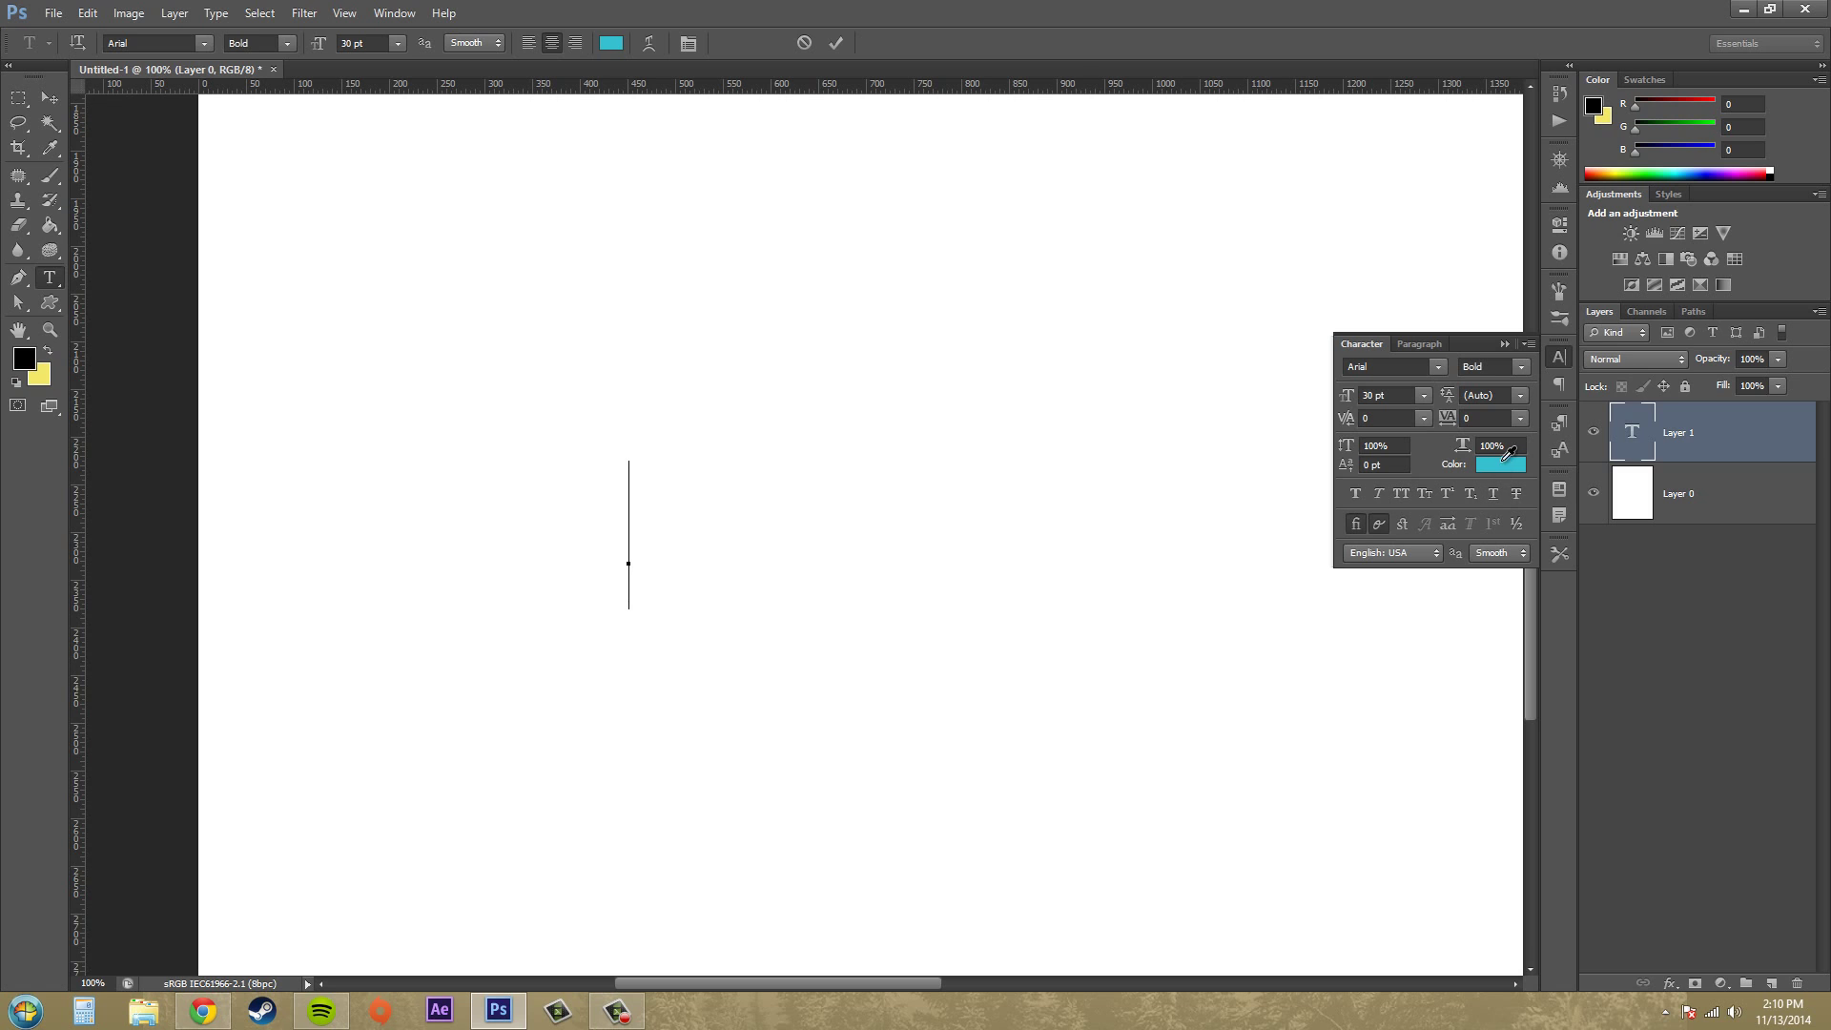
Step: Set the text color to black and turn off Standard Ligatures for the empty text layer
click(1499, 464)
drag(724, 581, 477, 743)
click(1078, 393)
click(1355, 524)
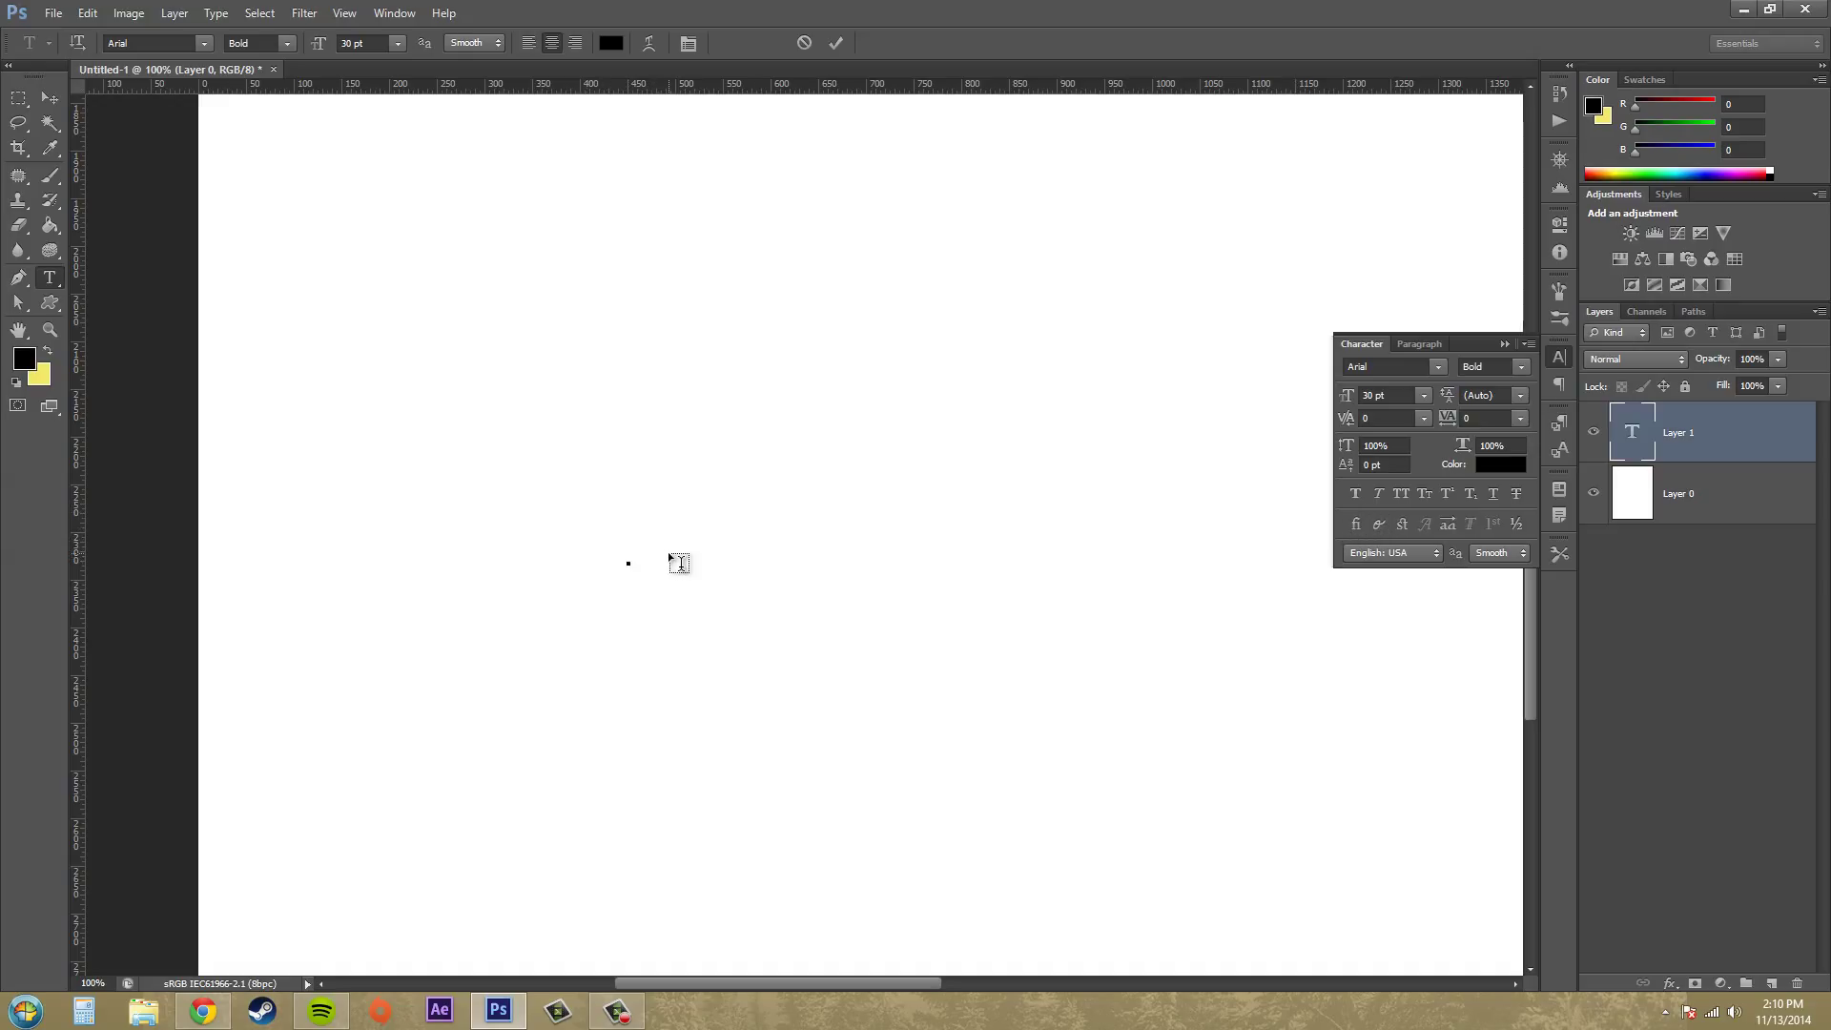
Step: Enter the text "Thenewboston" and move it up and to the right on the canvas
text(F)
key(BackSpace)
text(T)
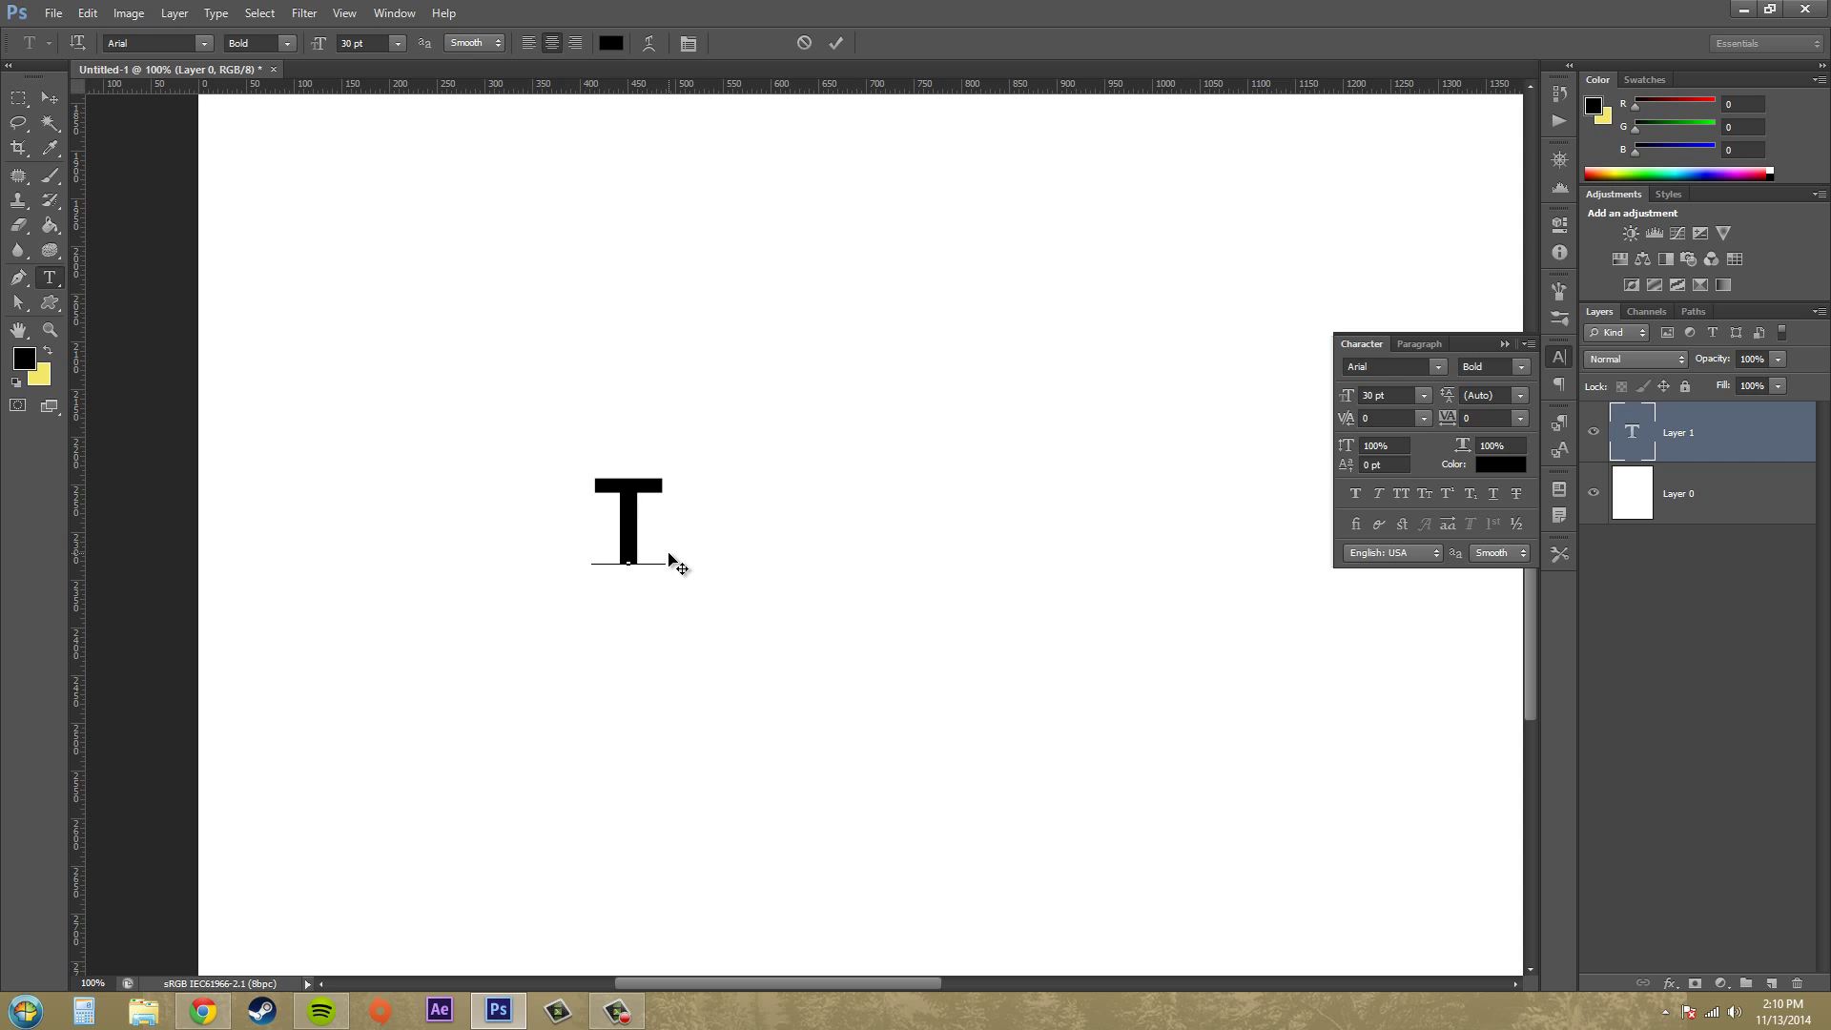
text(henewboston)
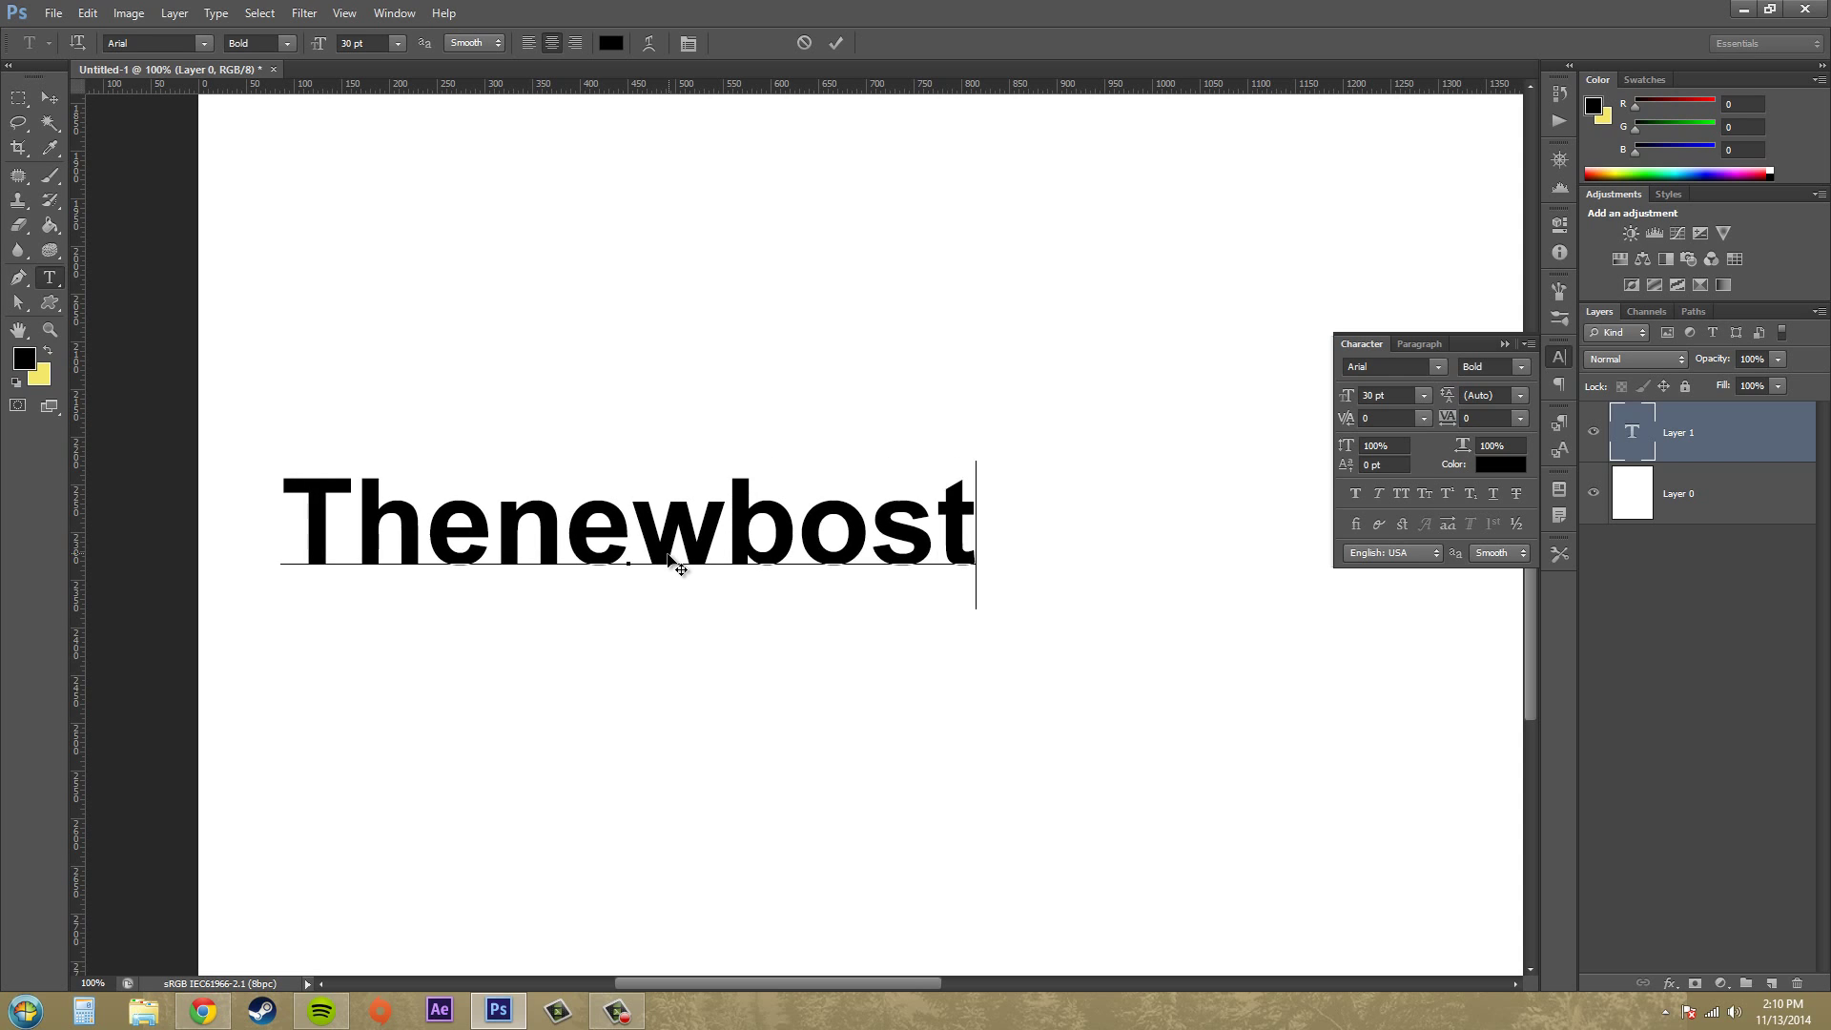
click(49, 97)
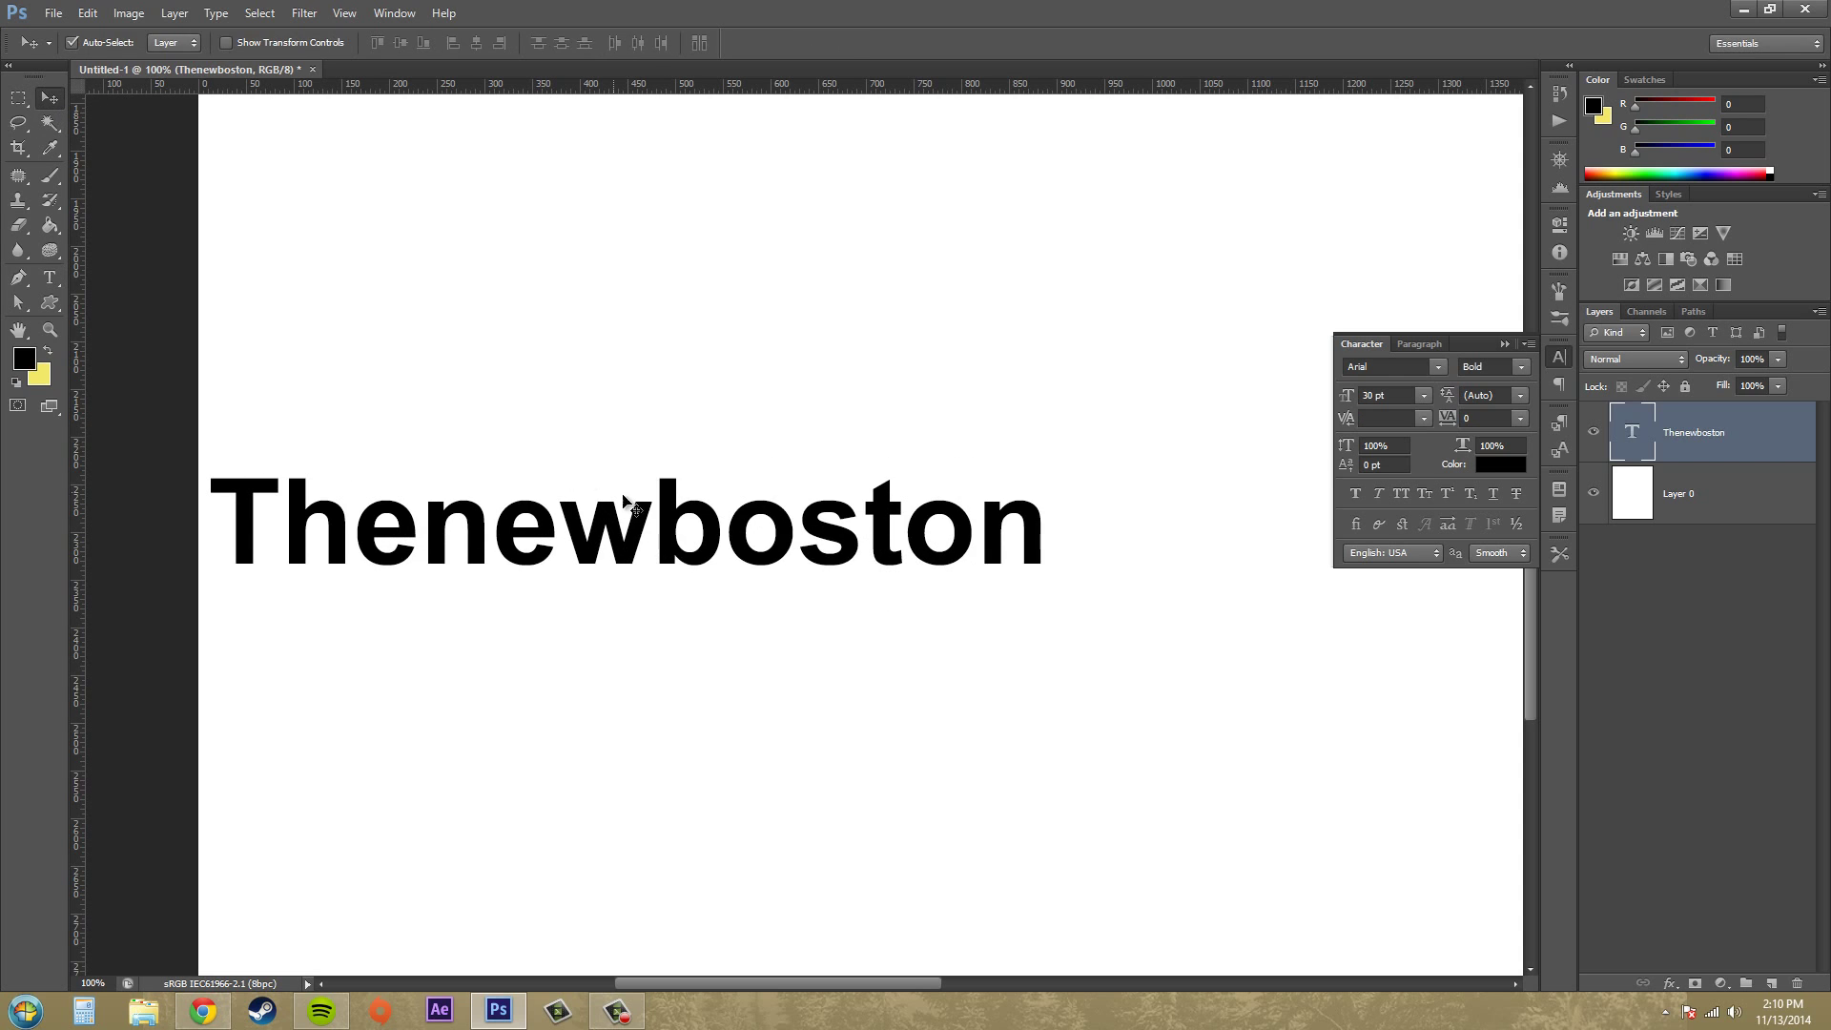
drag(616, 512, 731, 440)
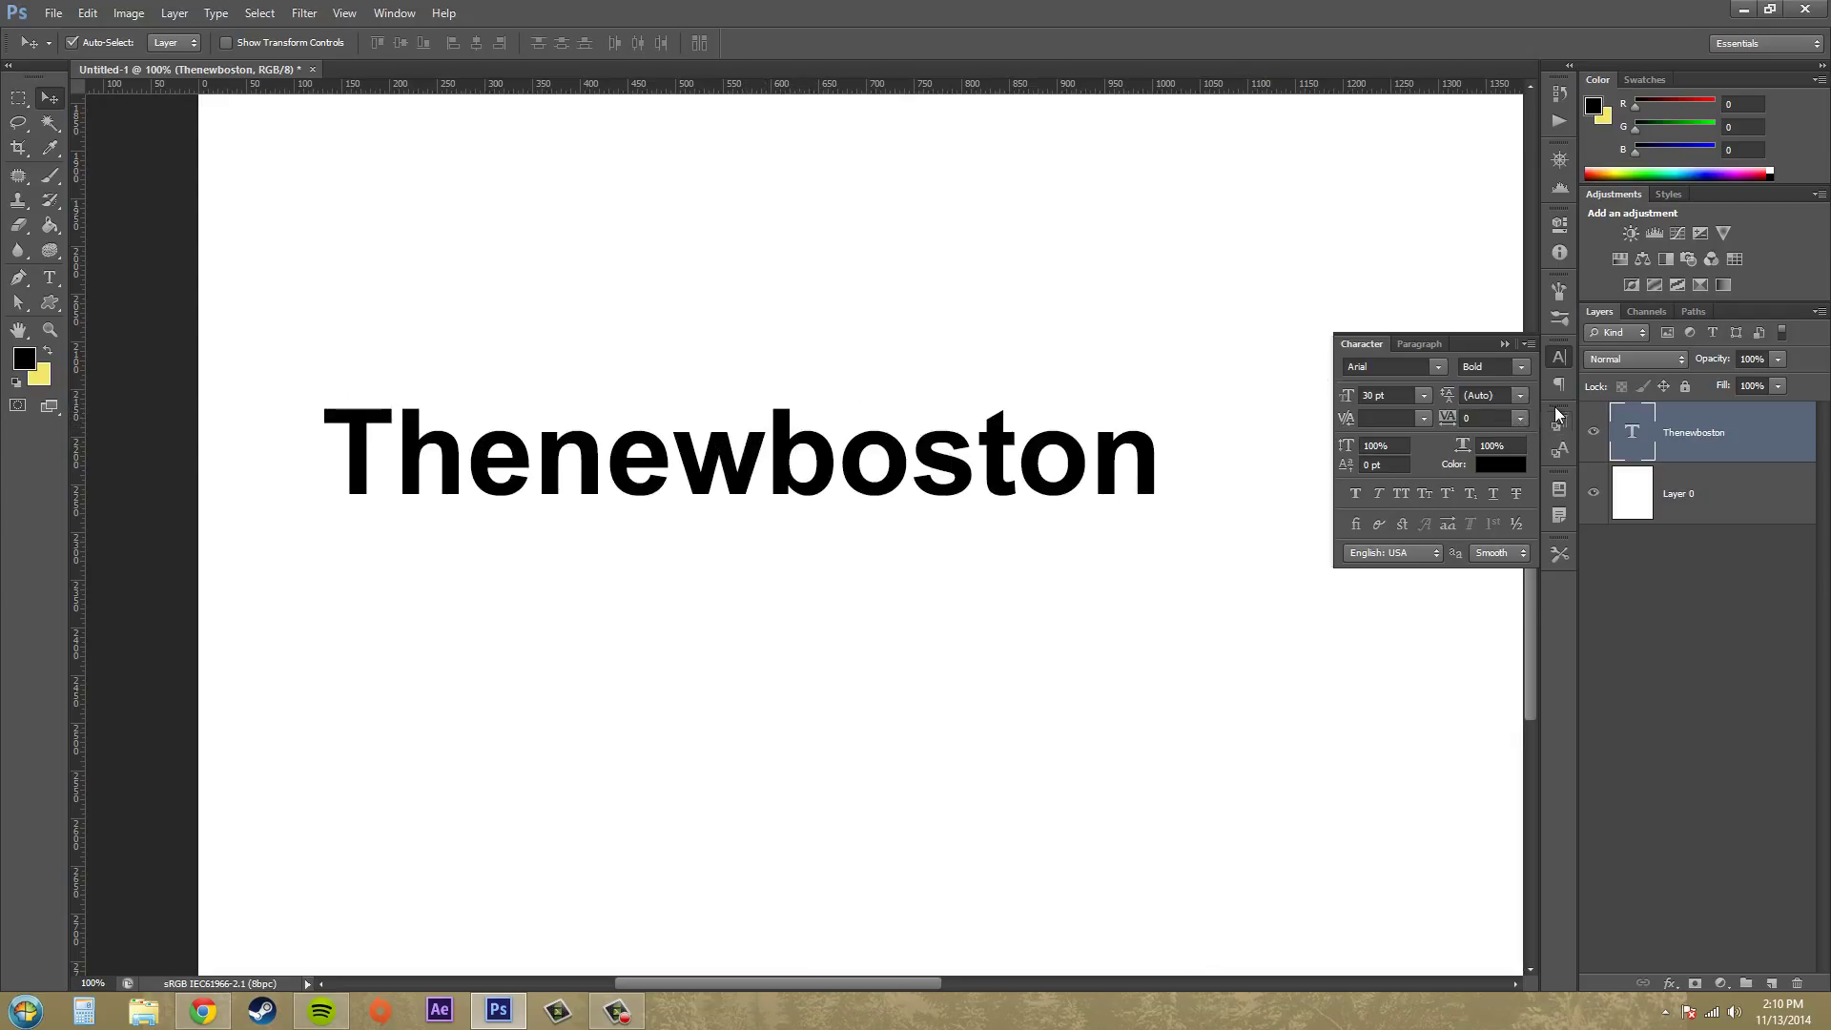
Step: Clear the overrides of the Tutorial Style on the "Thenewboston" text
click(1550, 427)
click(1444, 411)
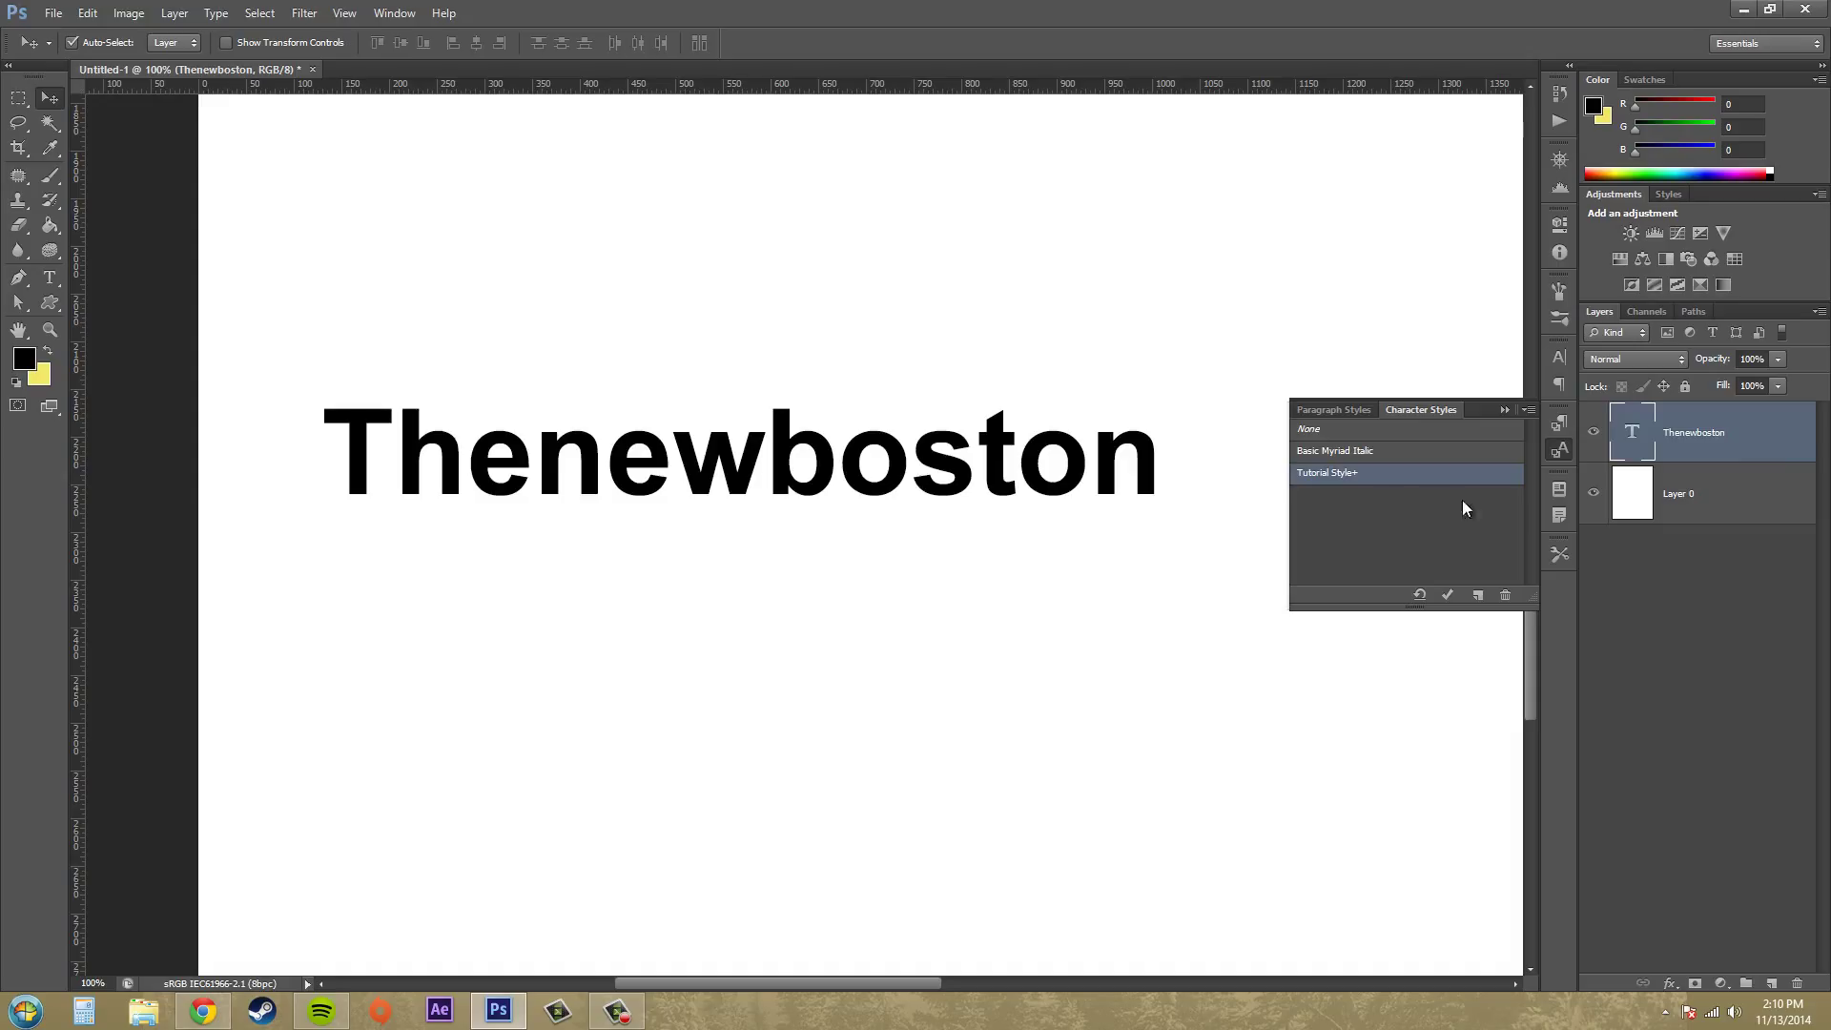
click(1421, 595)
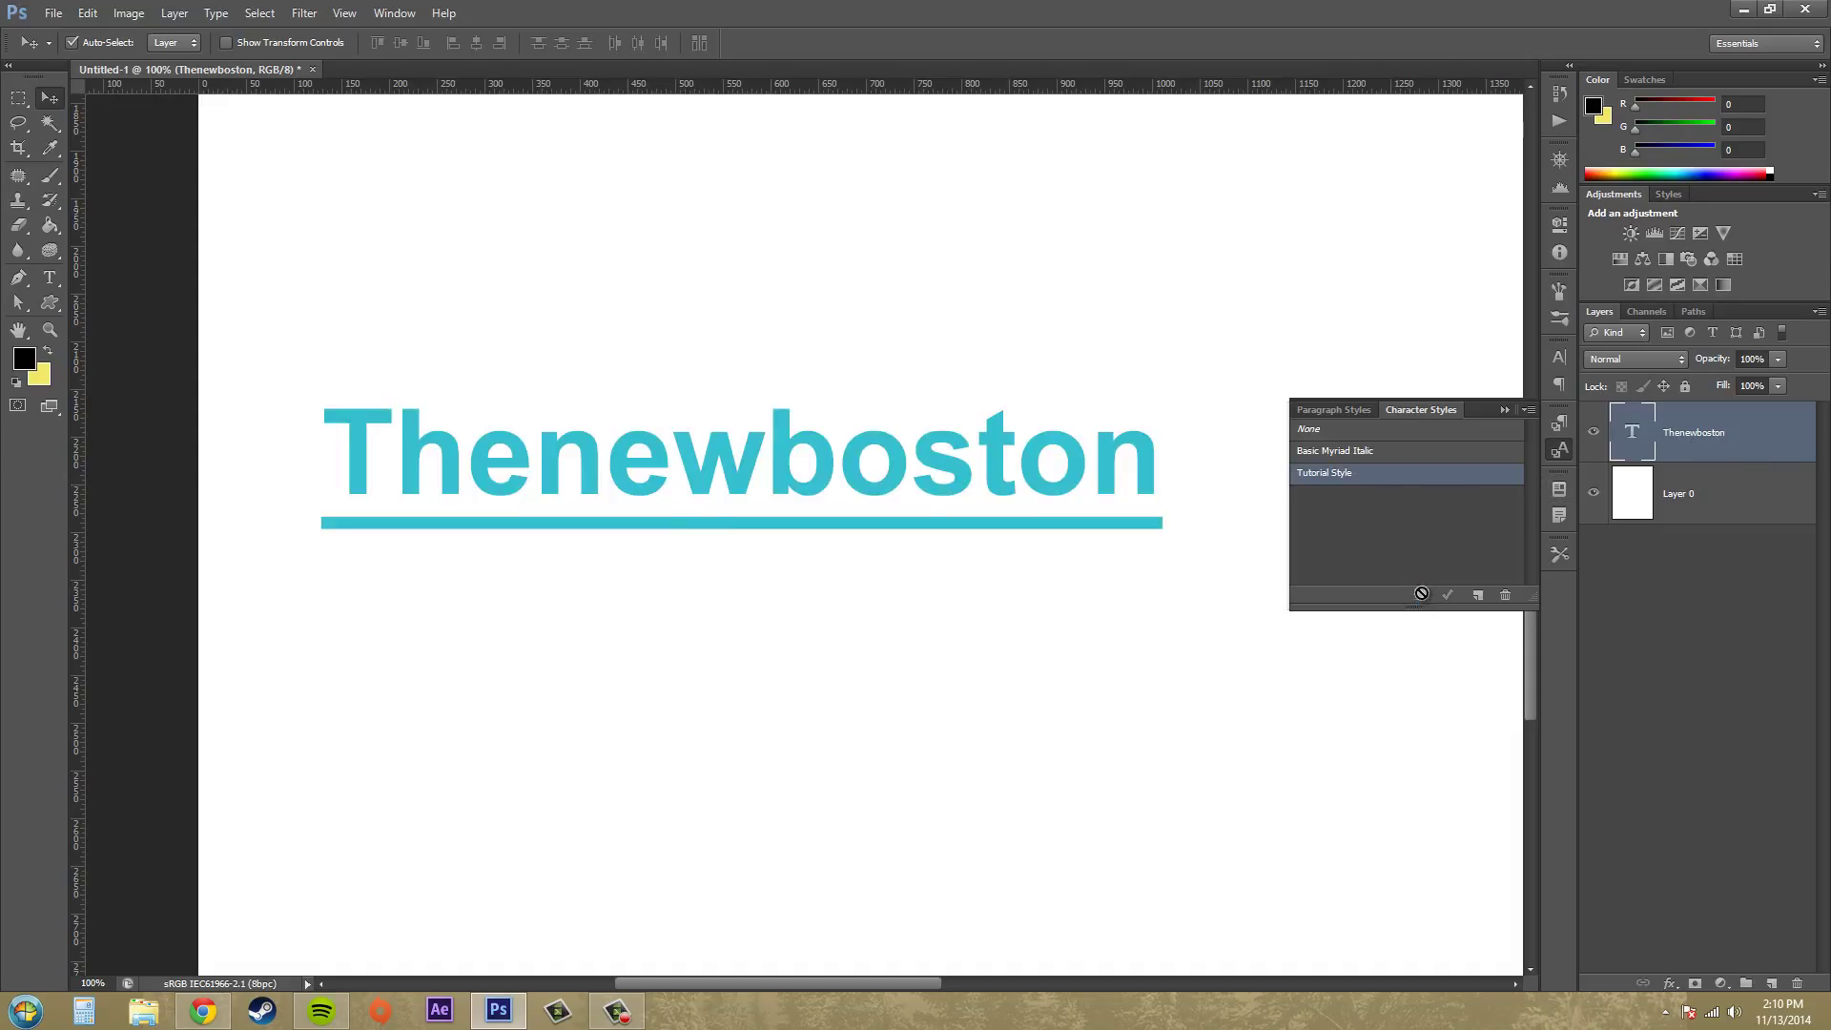
Step: Review the available font families in the Tutorial Style's options, keep Arial, and accept the options
double_click(1364, 480)
drag(965, 351, 1276, 604)
click(1277, 708)
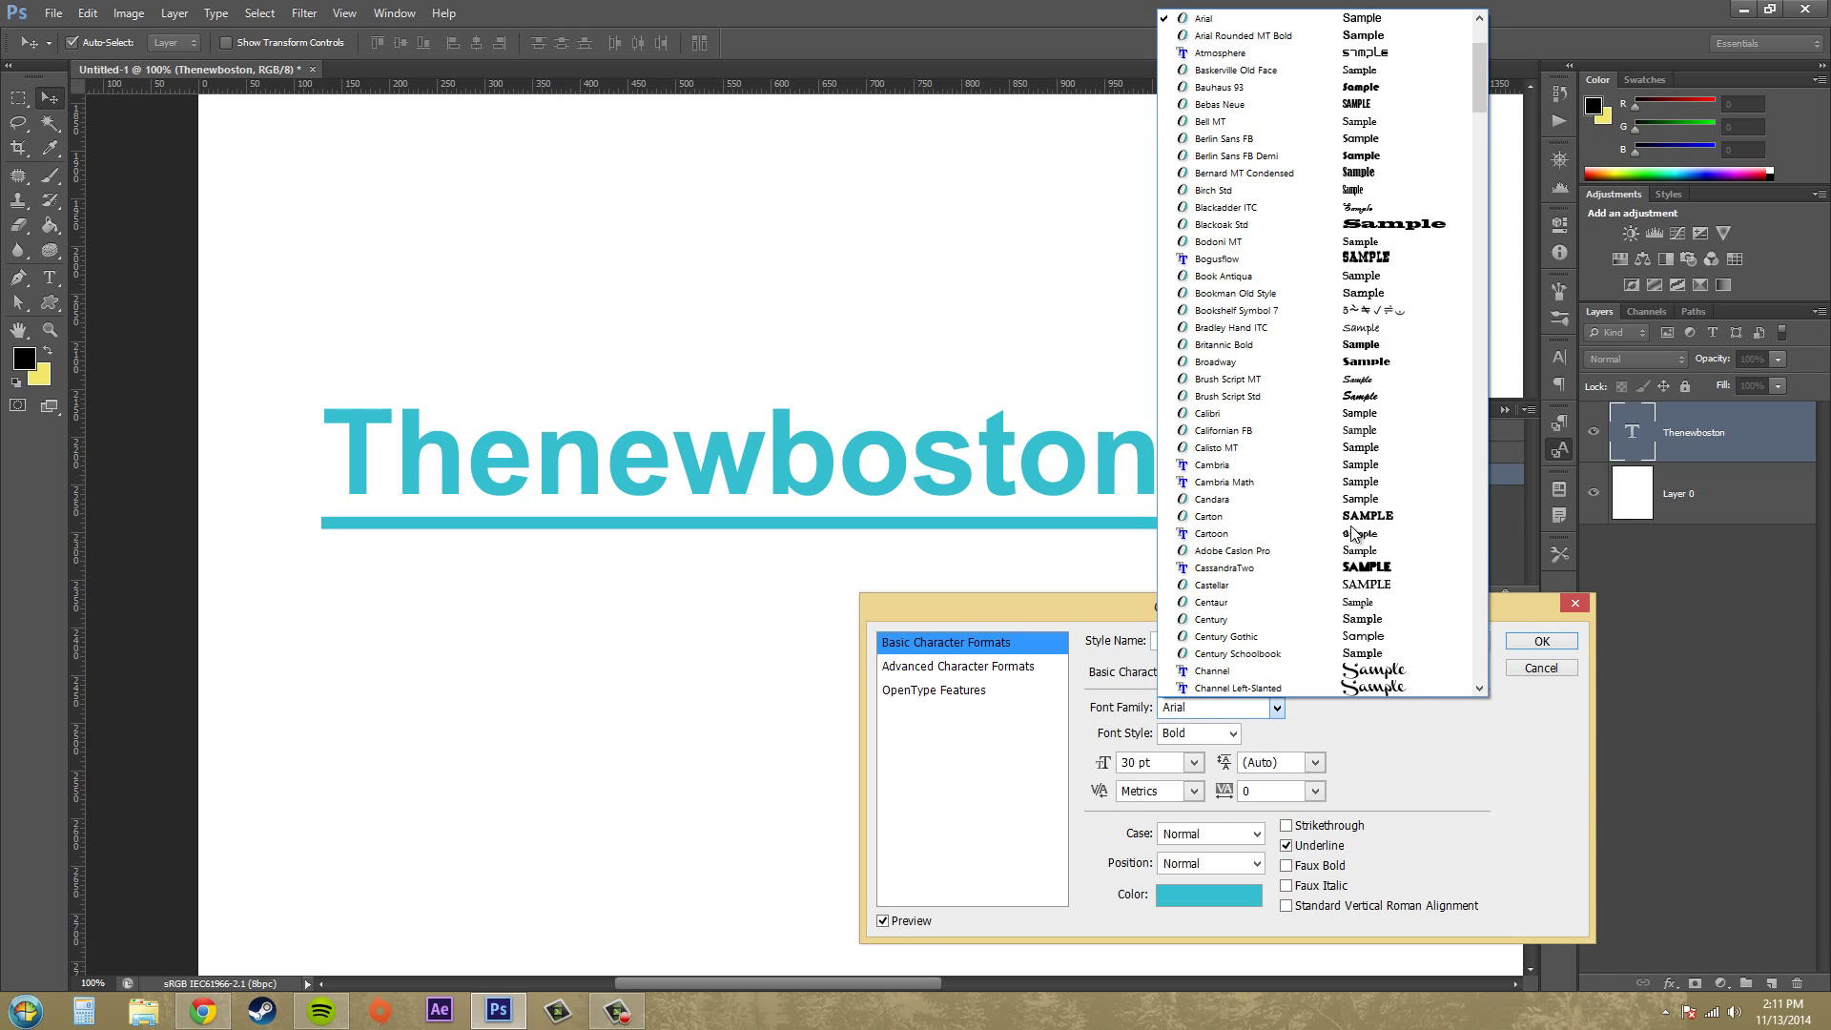
scroll(1327, 260, up, 2)
scroll(1321, 256, up, 2)
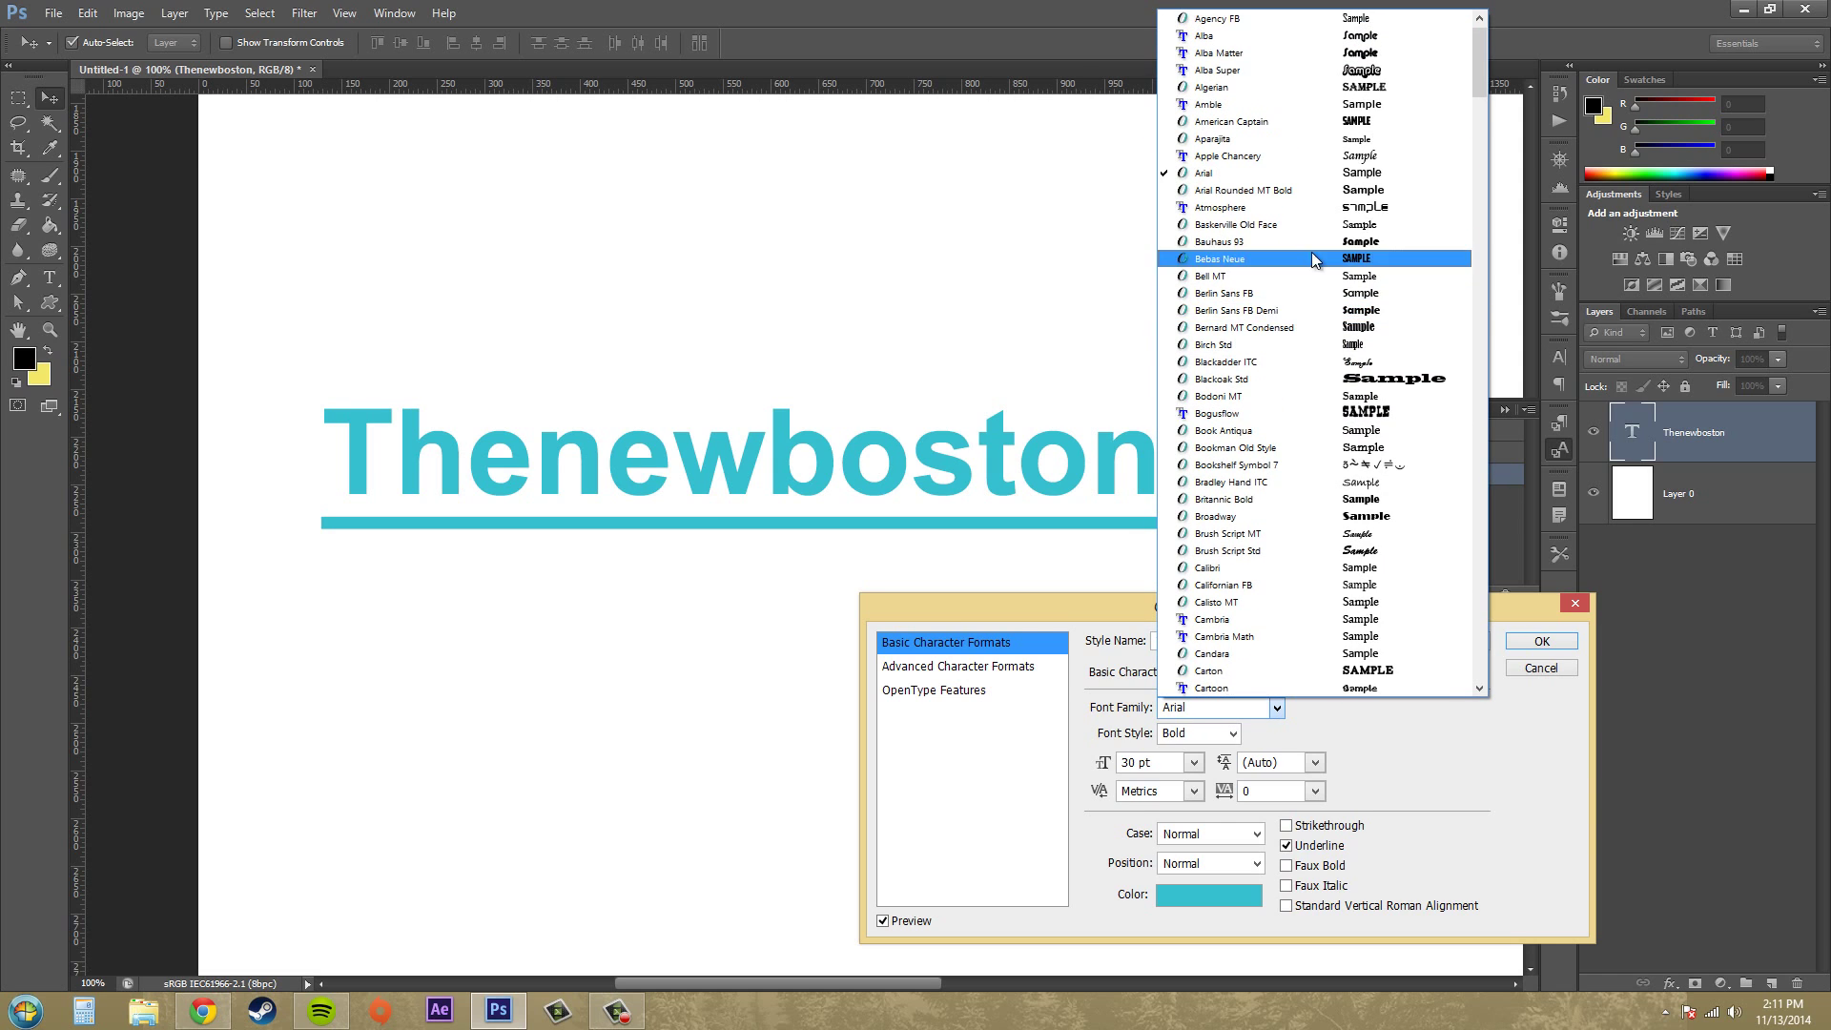
scroll(1225, 171, up, 1)
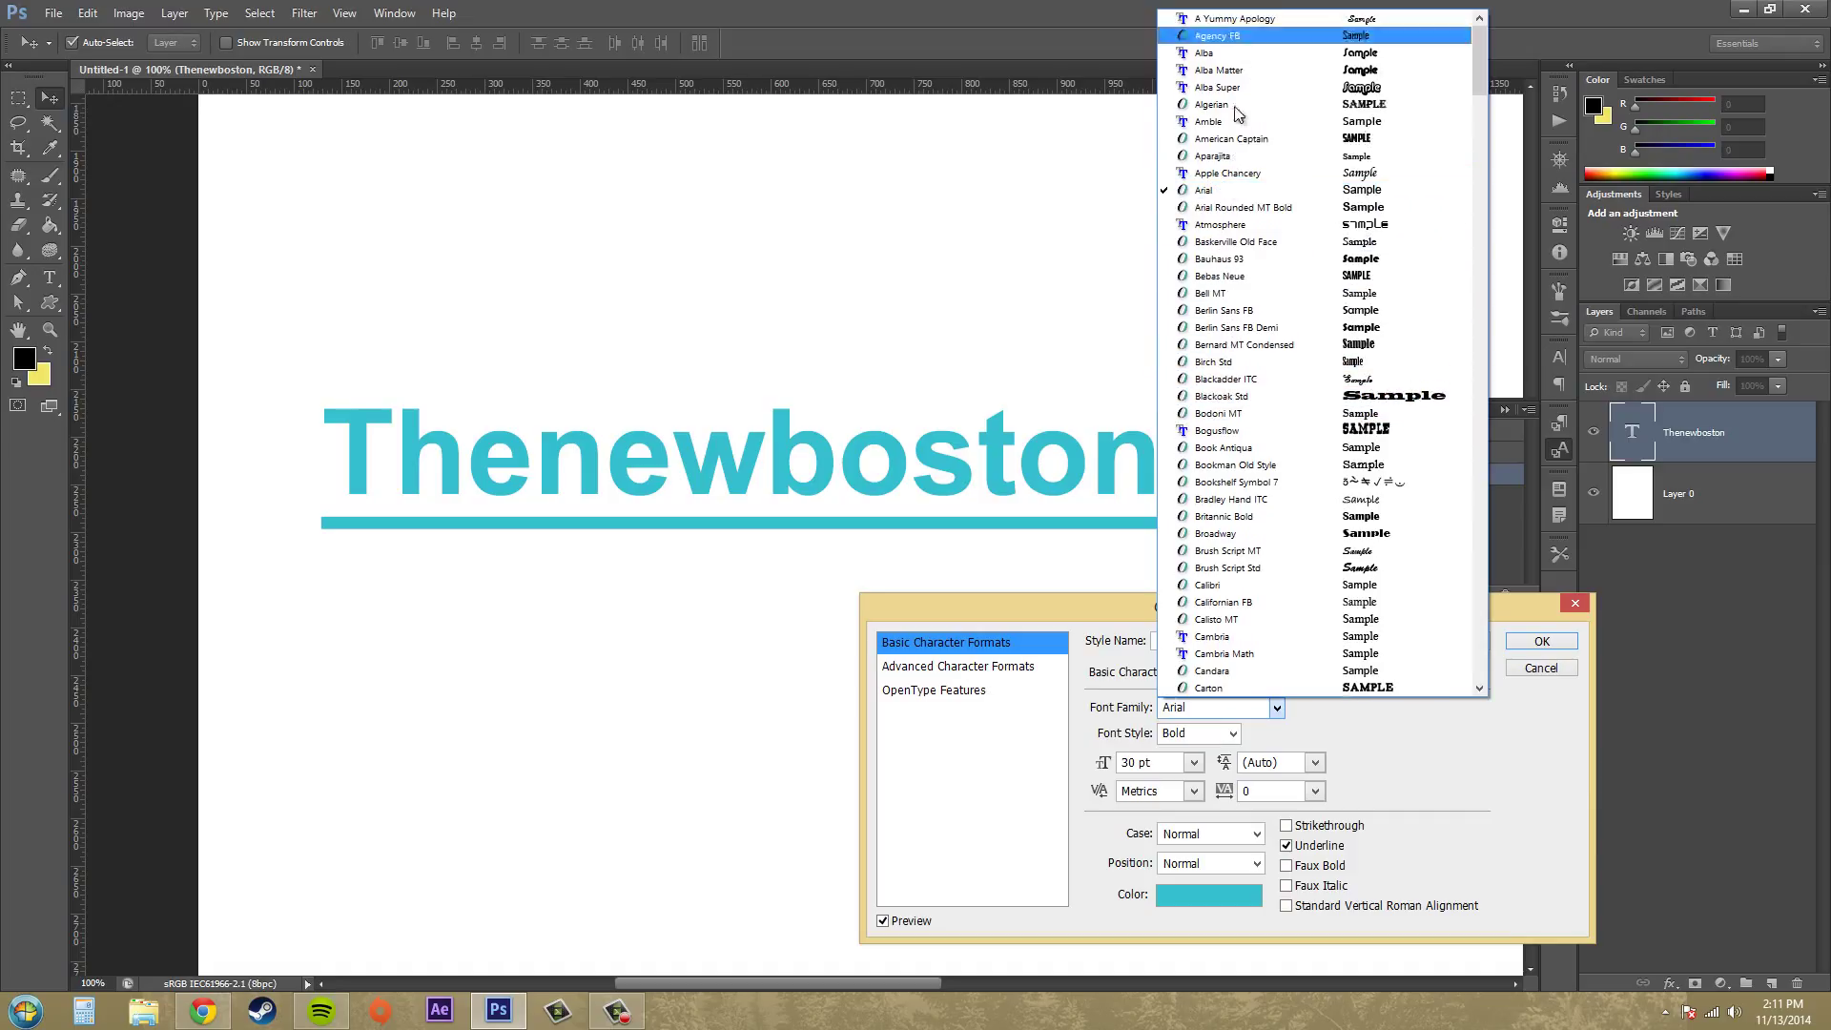
click(1216, 190)
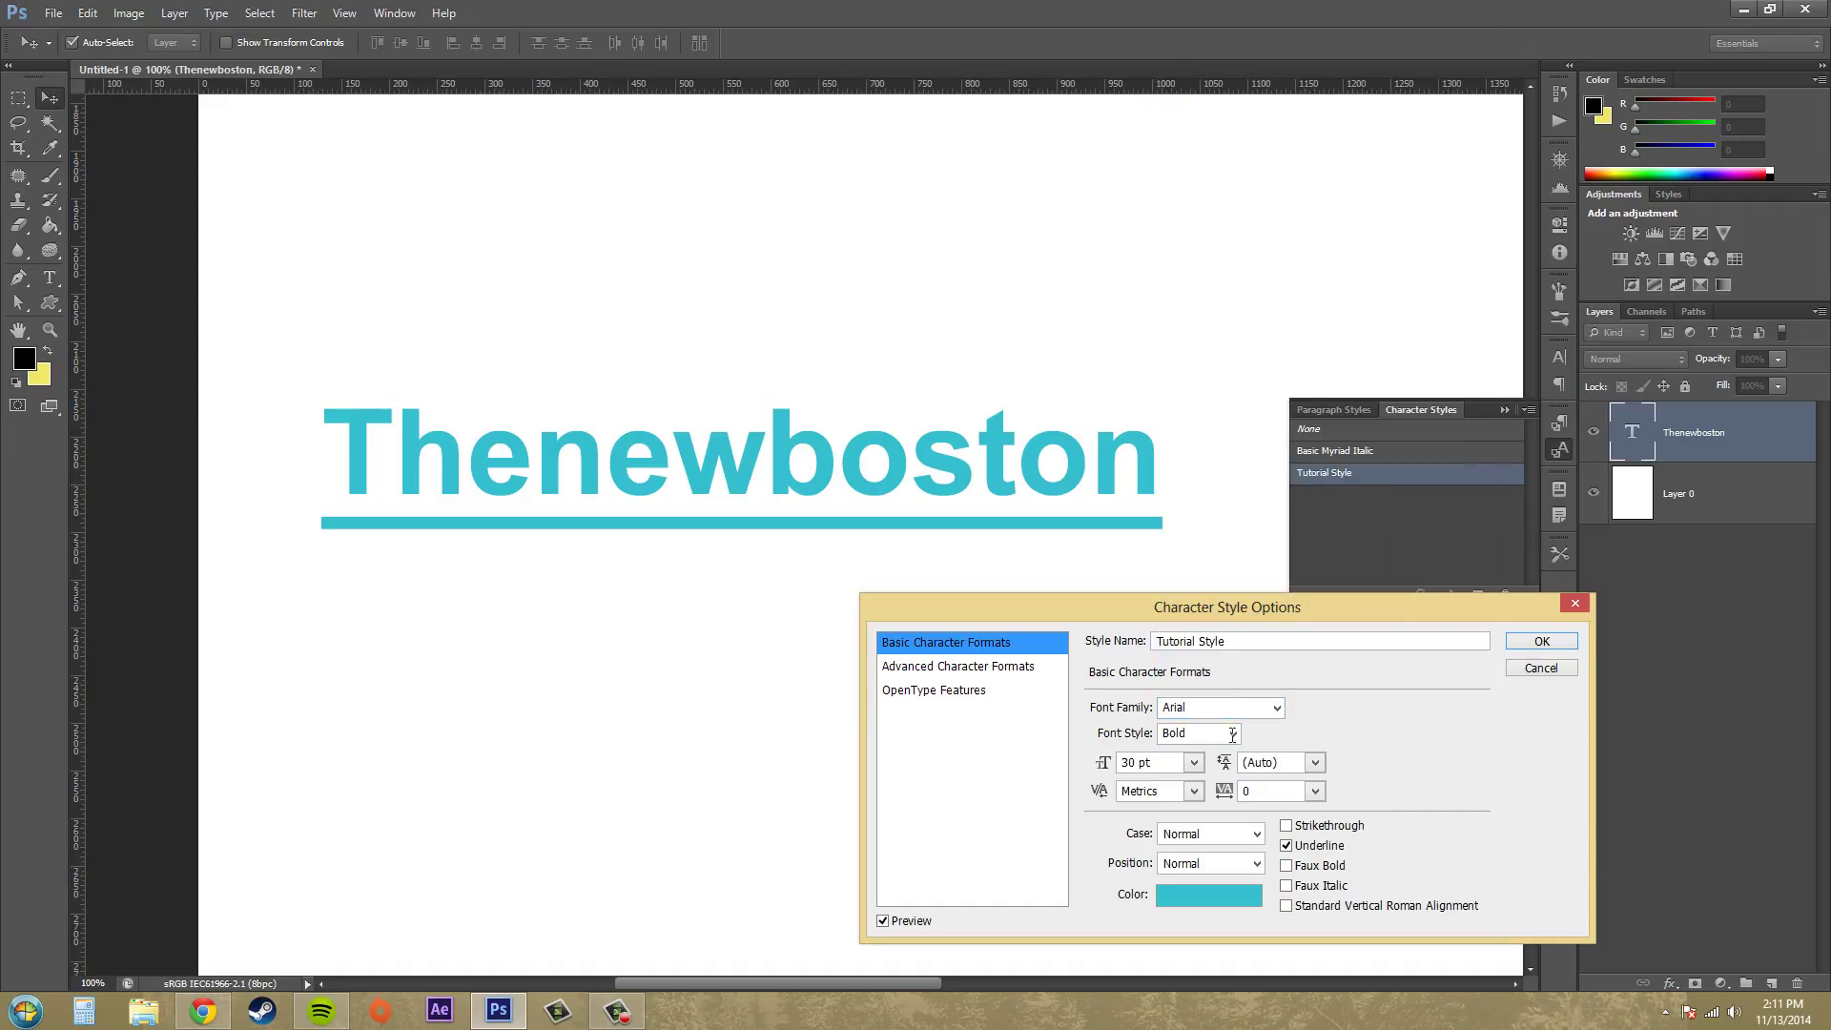
click(1563, 643)
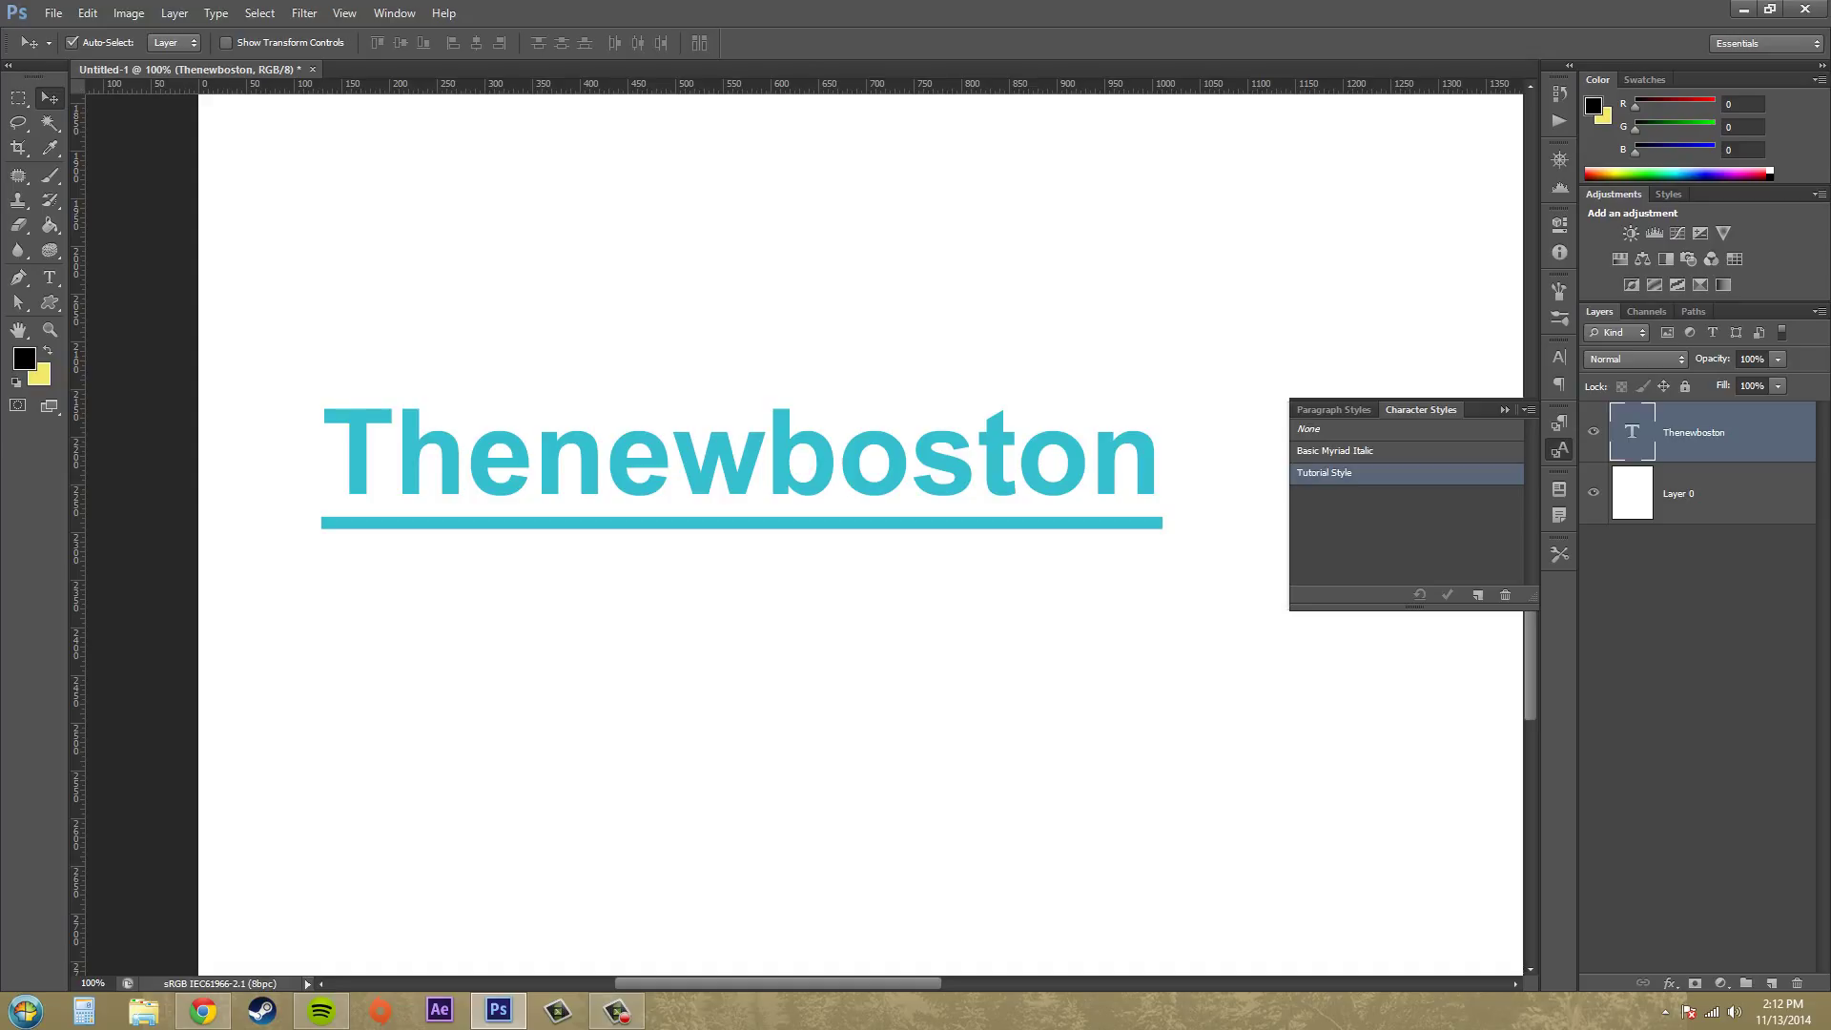
key(F10)
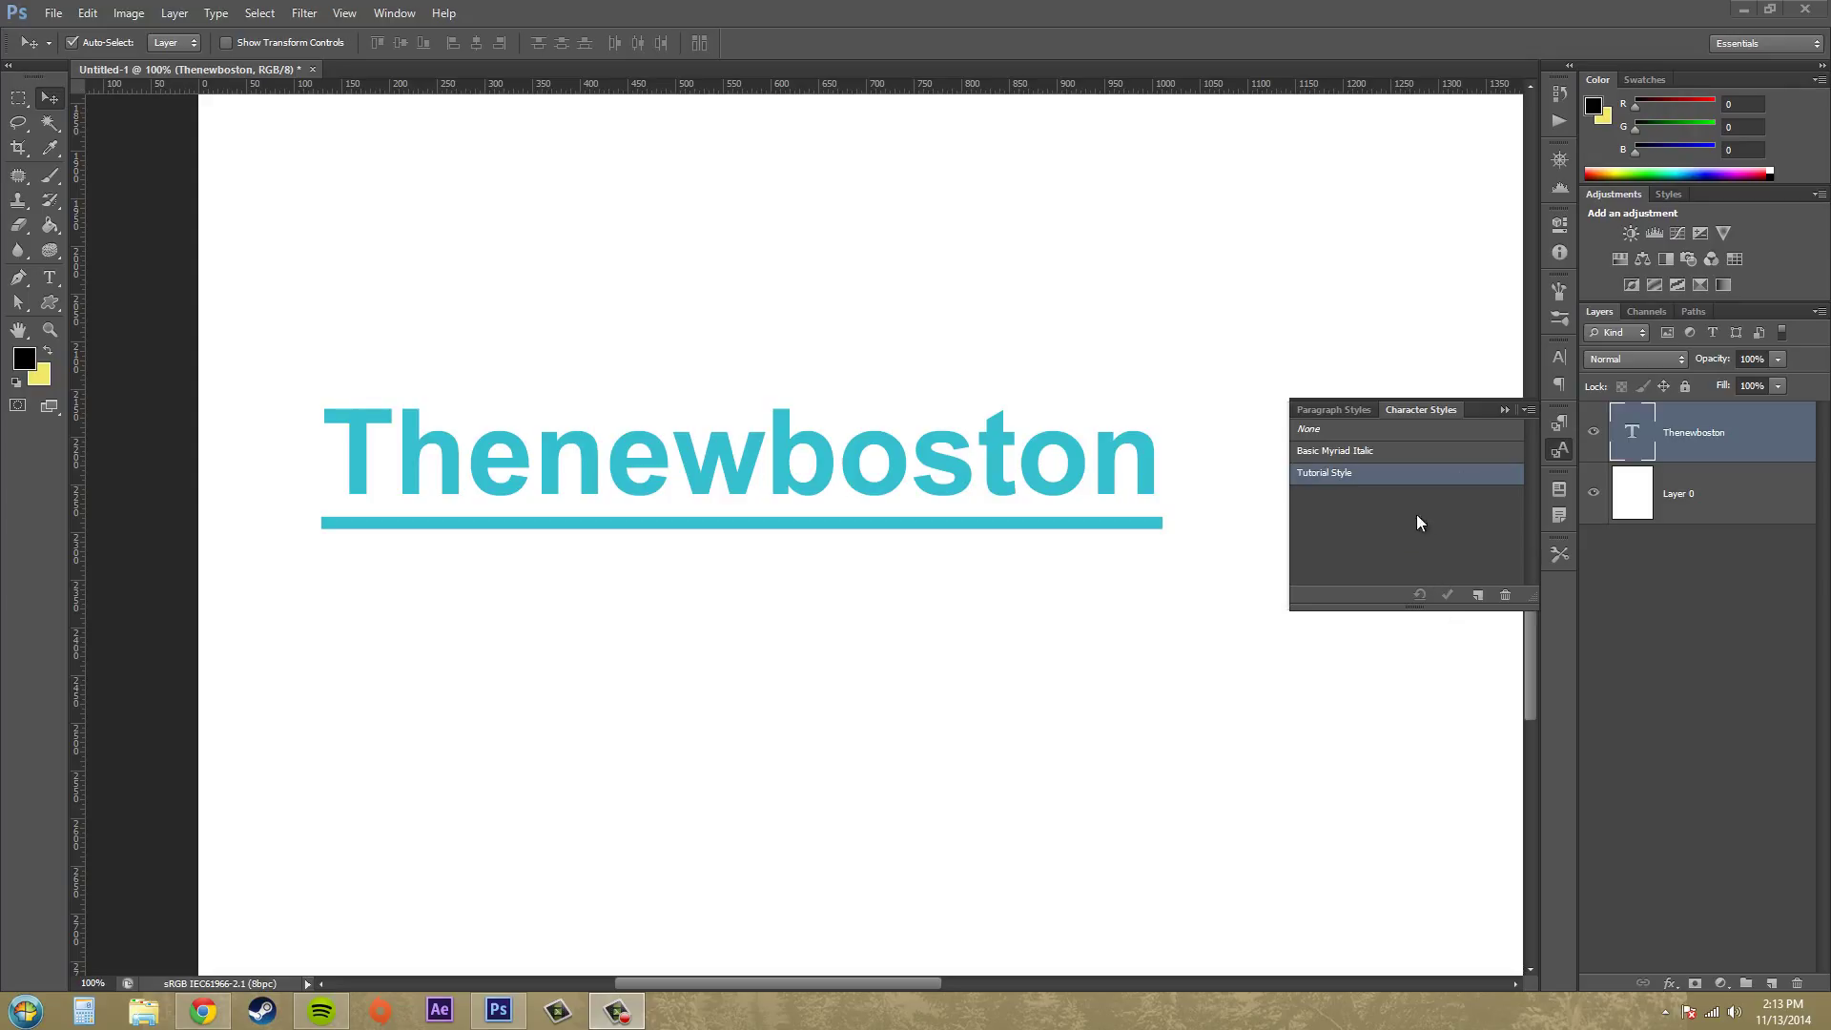
Step: Try the Basic Myriad Italic and None character styles on the text, ending with Basic Myriad Italic
click(1357, 452)
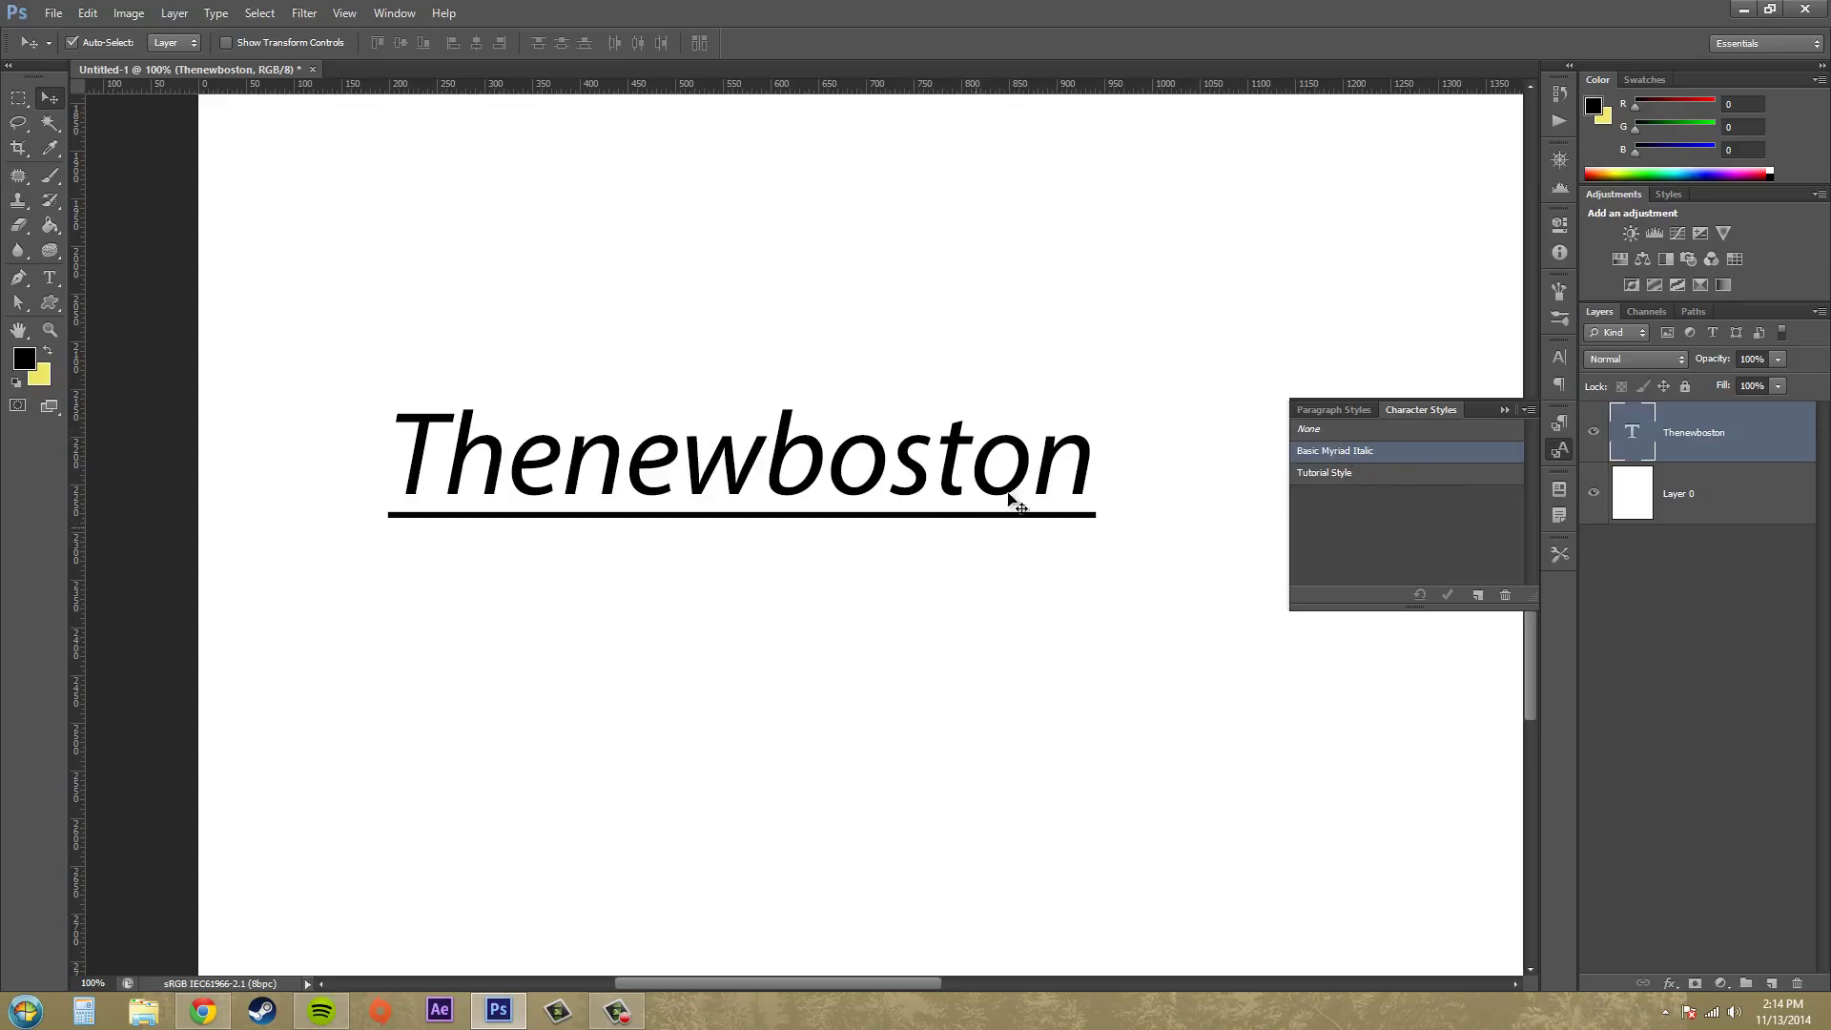
click(1322, 433)
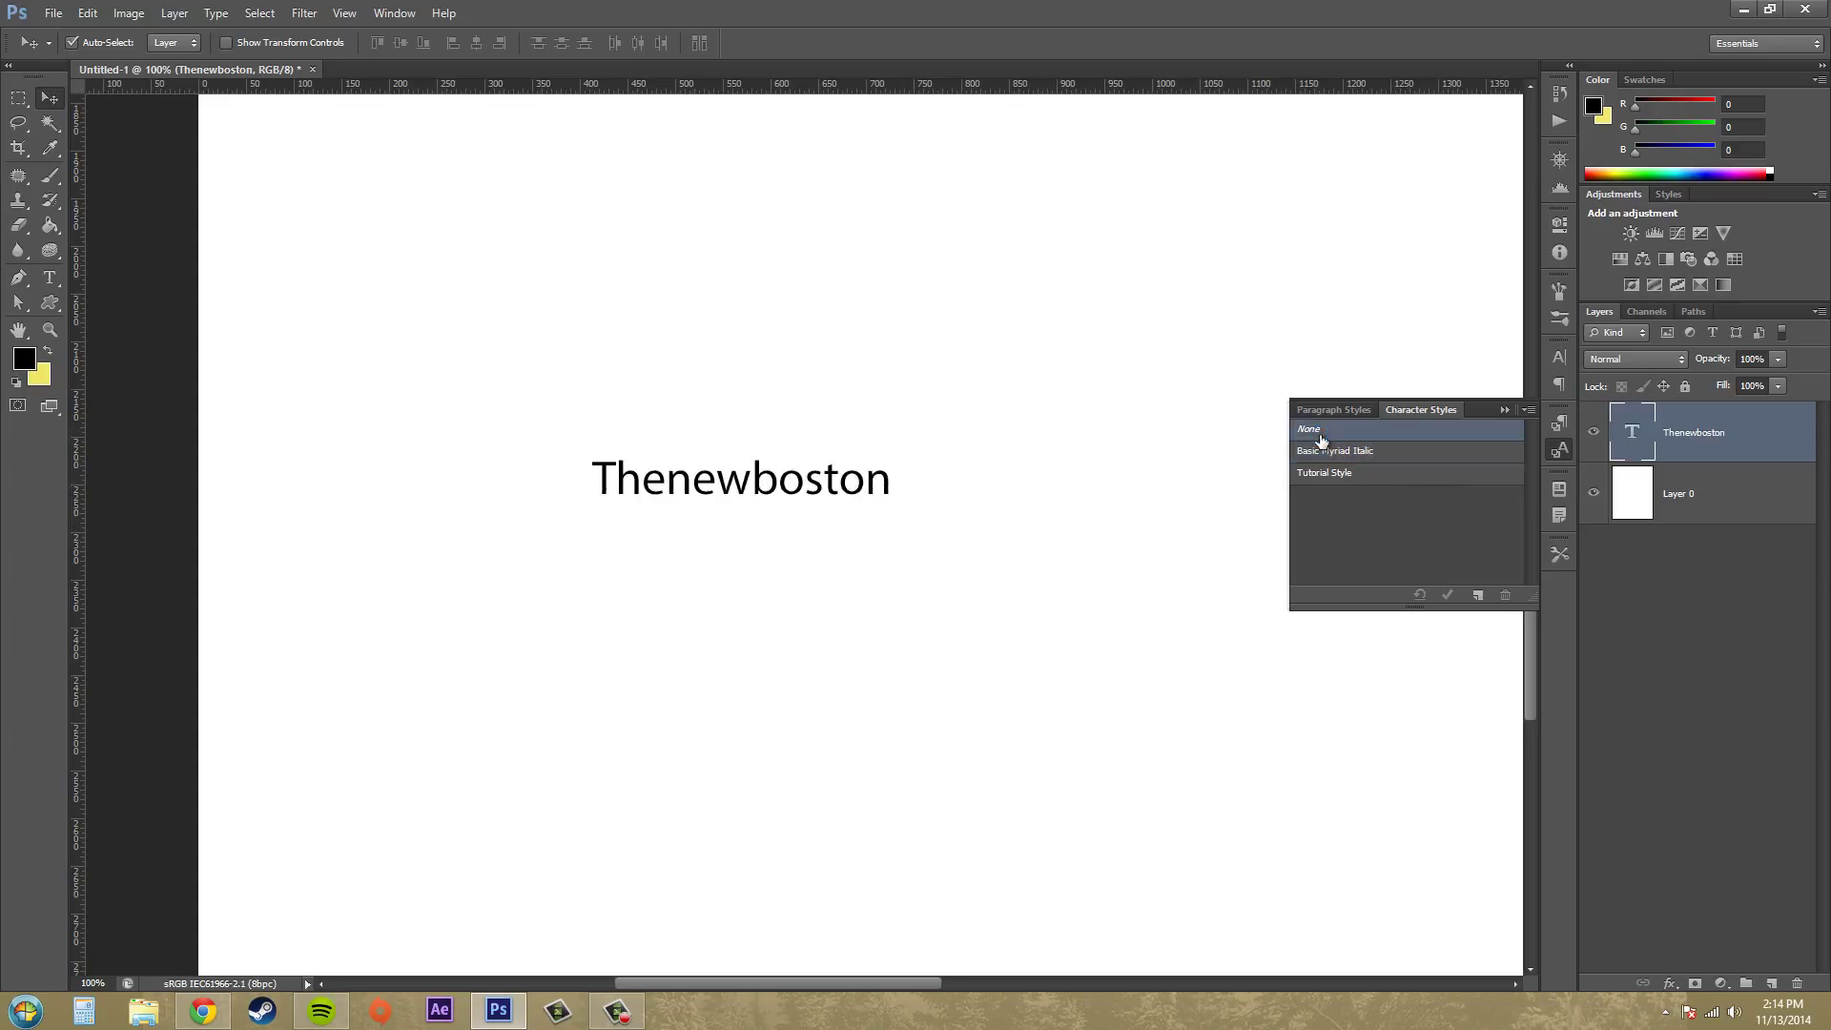
click(1371, 456)
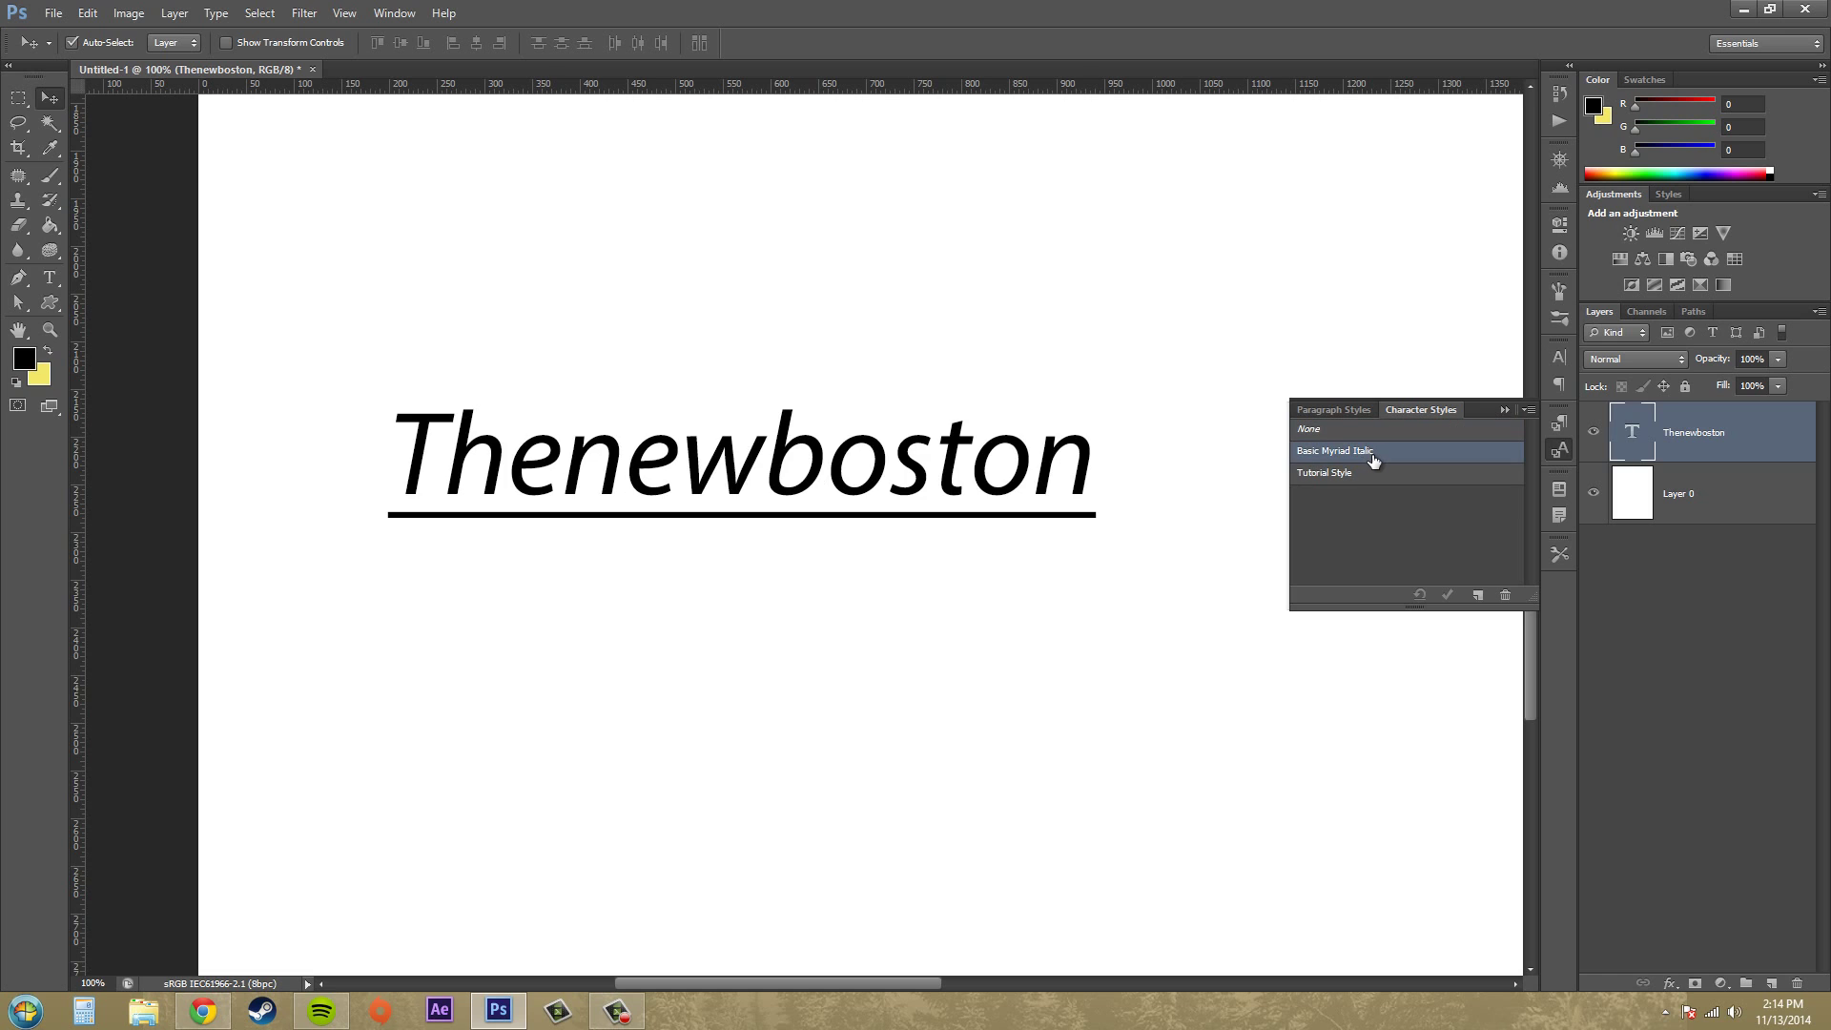
Step: Try a raised baseline shift in the advanced formats of Basic Myriad Italic and reset it to 0
double_click(1373, 458)
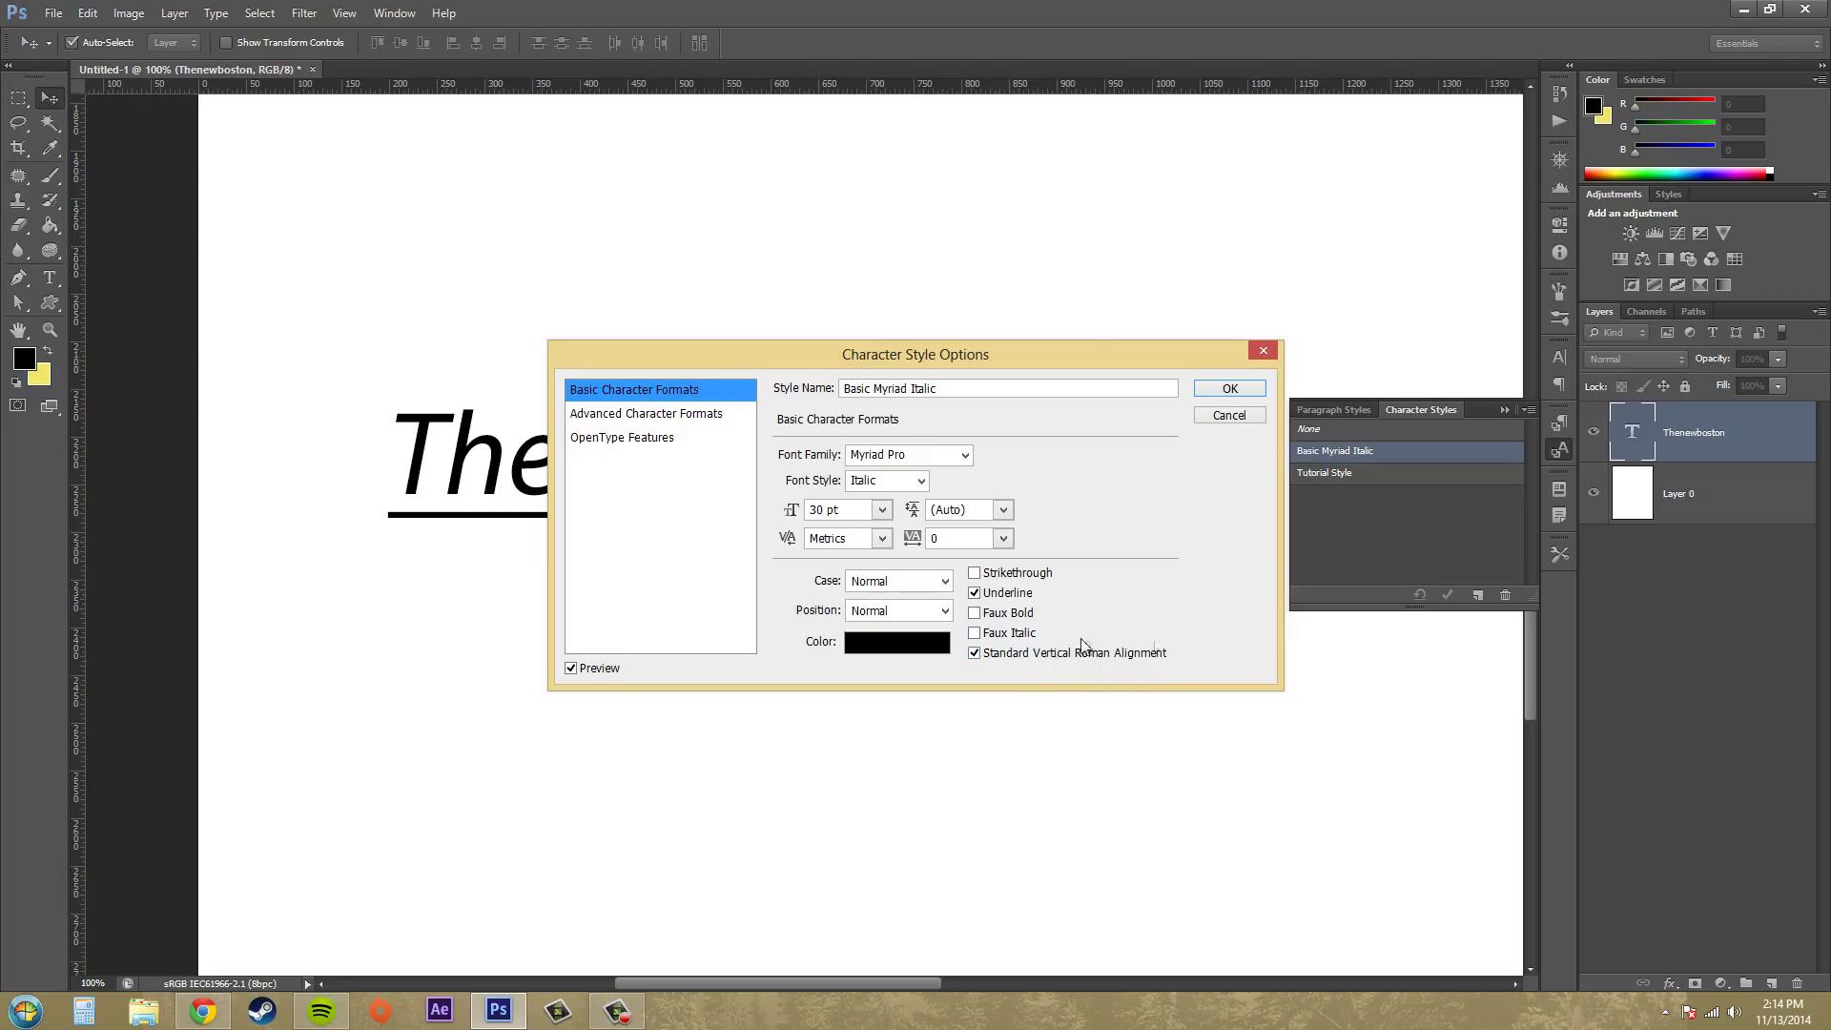
drag(1098, 350, 940, 588)
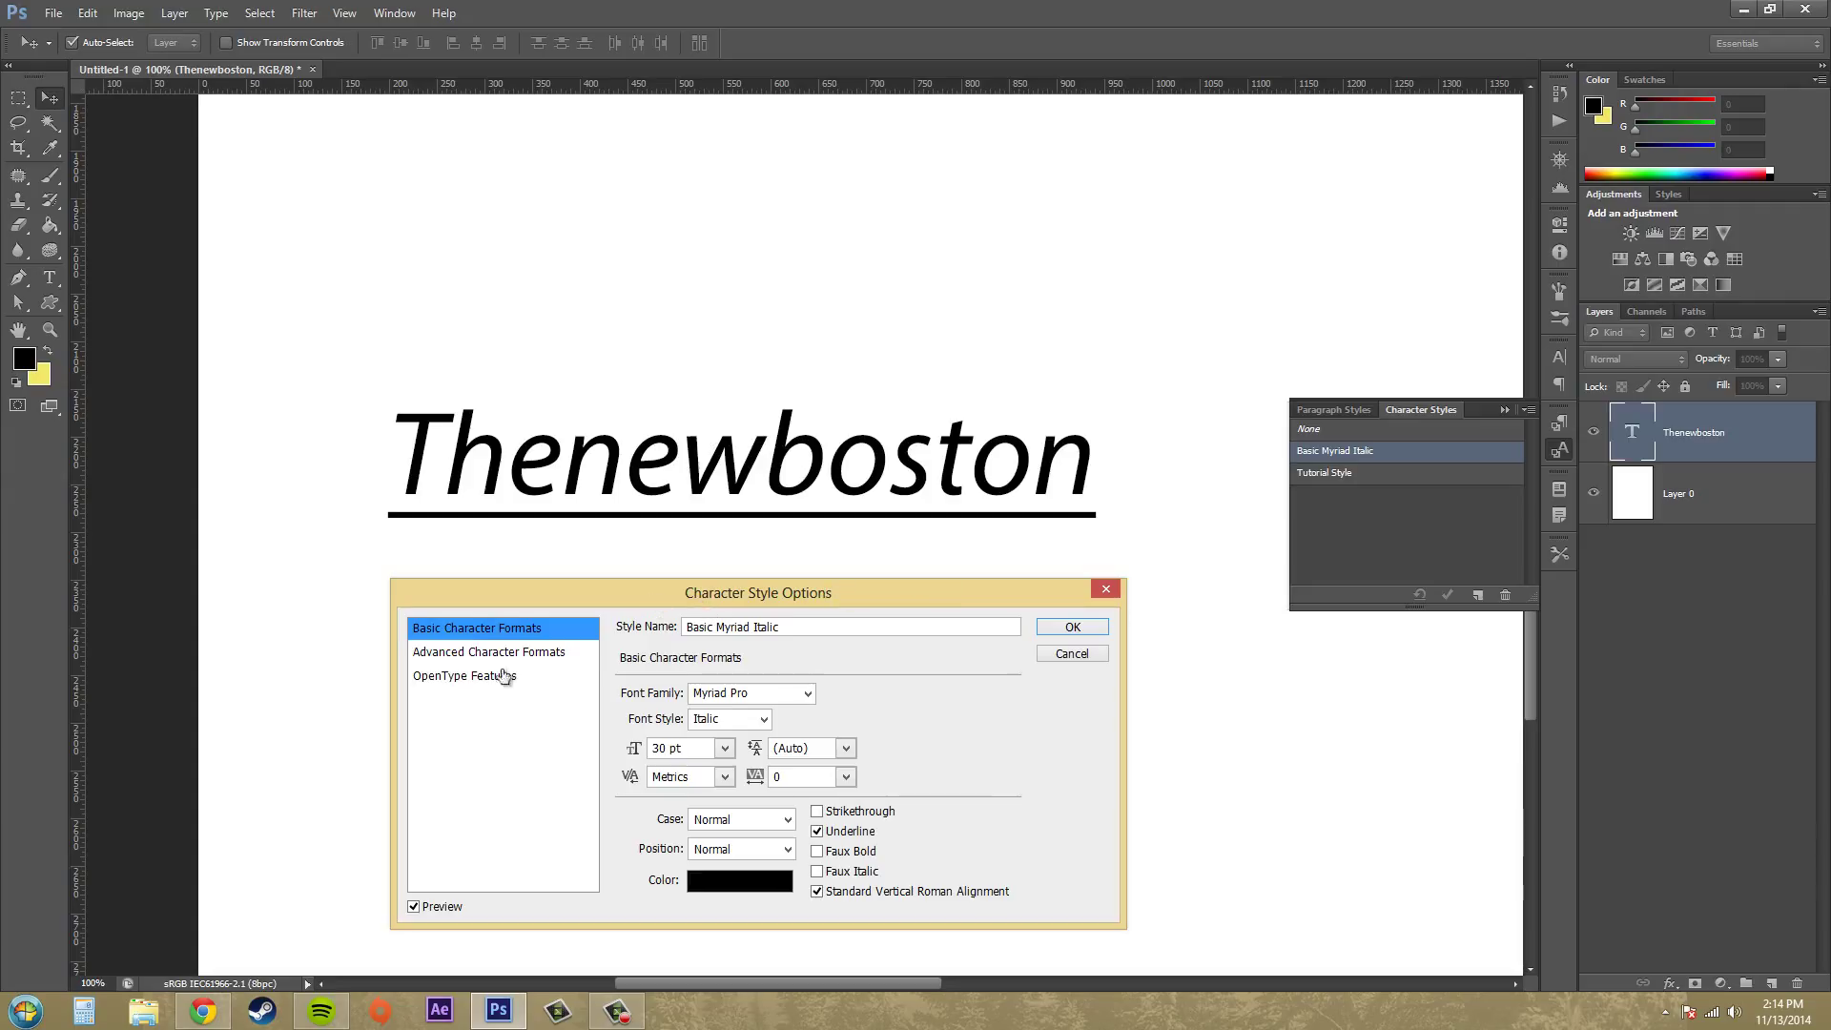
click(467, 658)
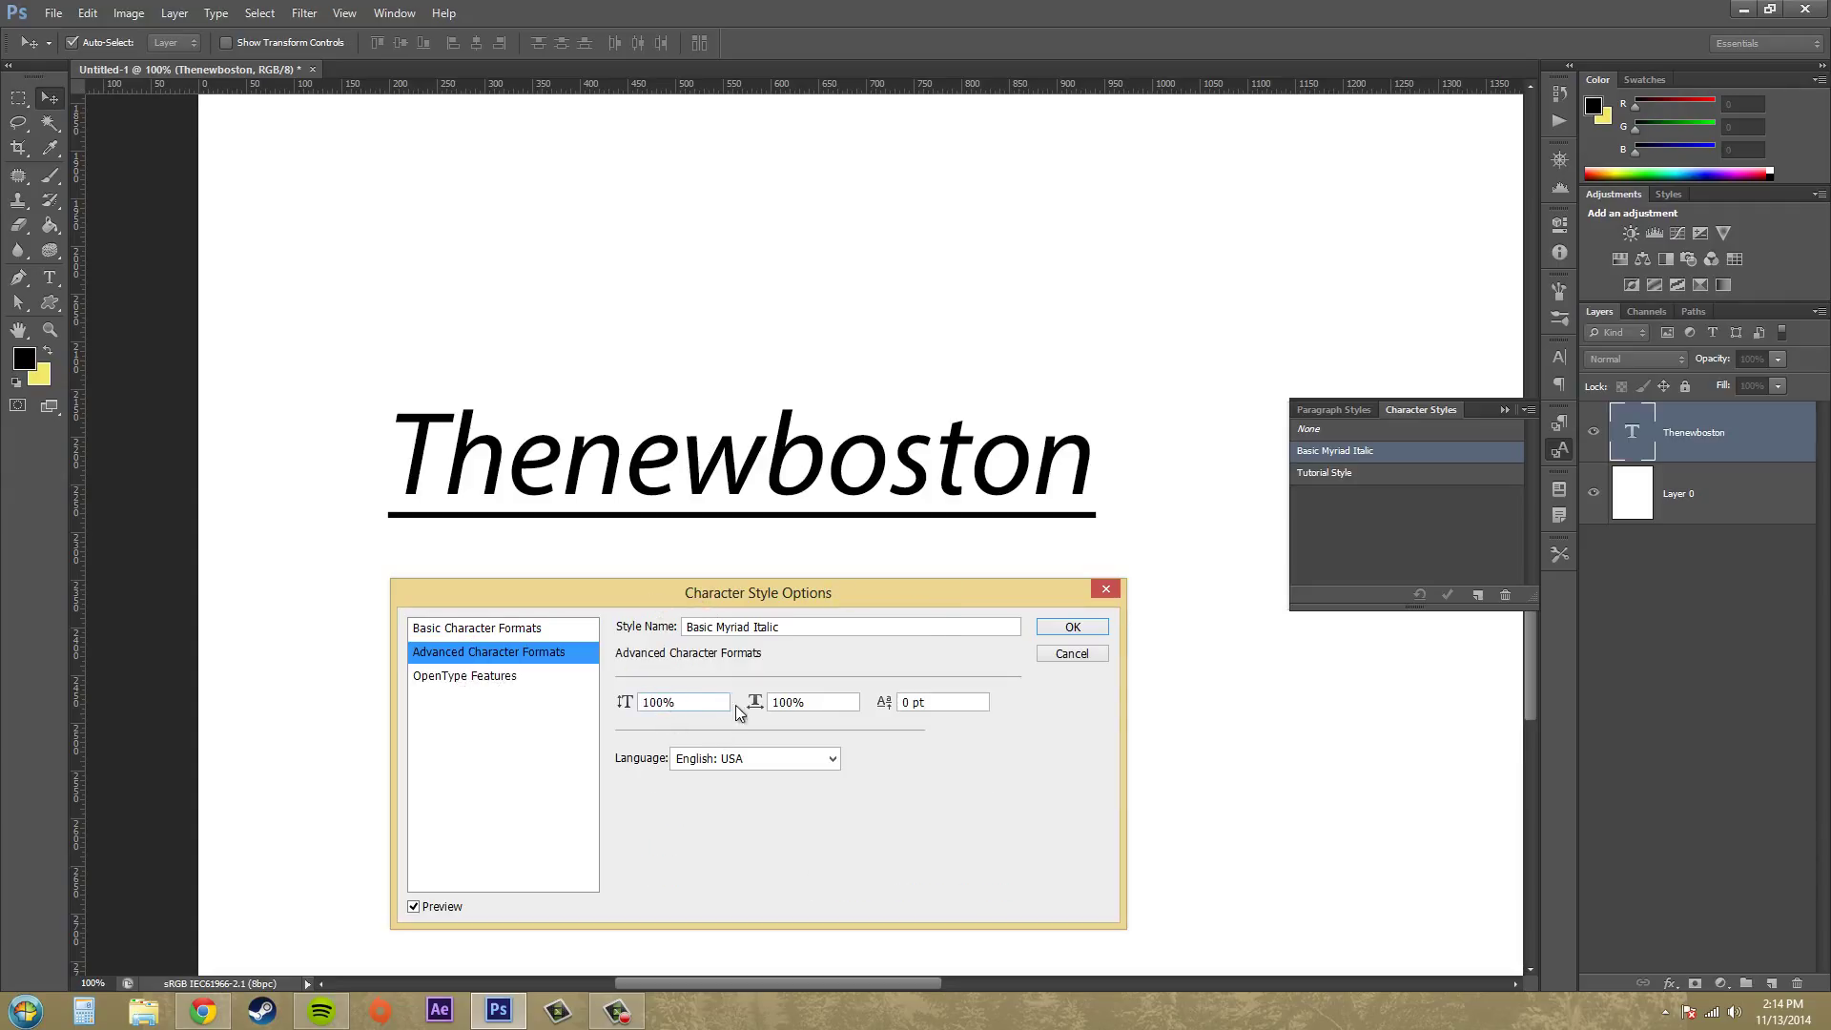
click(803, 702)
drag(896, 703, 916, 701)
key(Up)
key(Up)
key(Up)
key(Up)
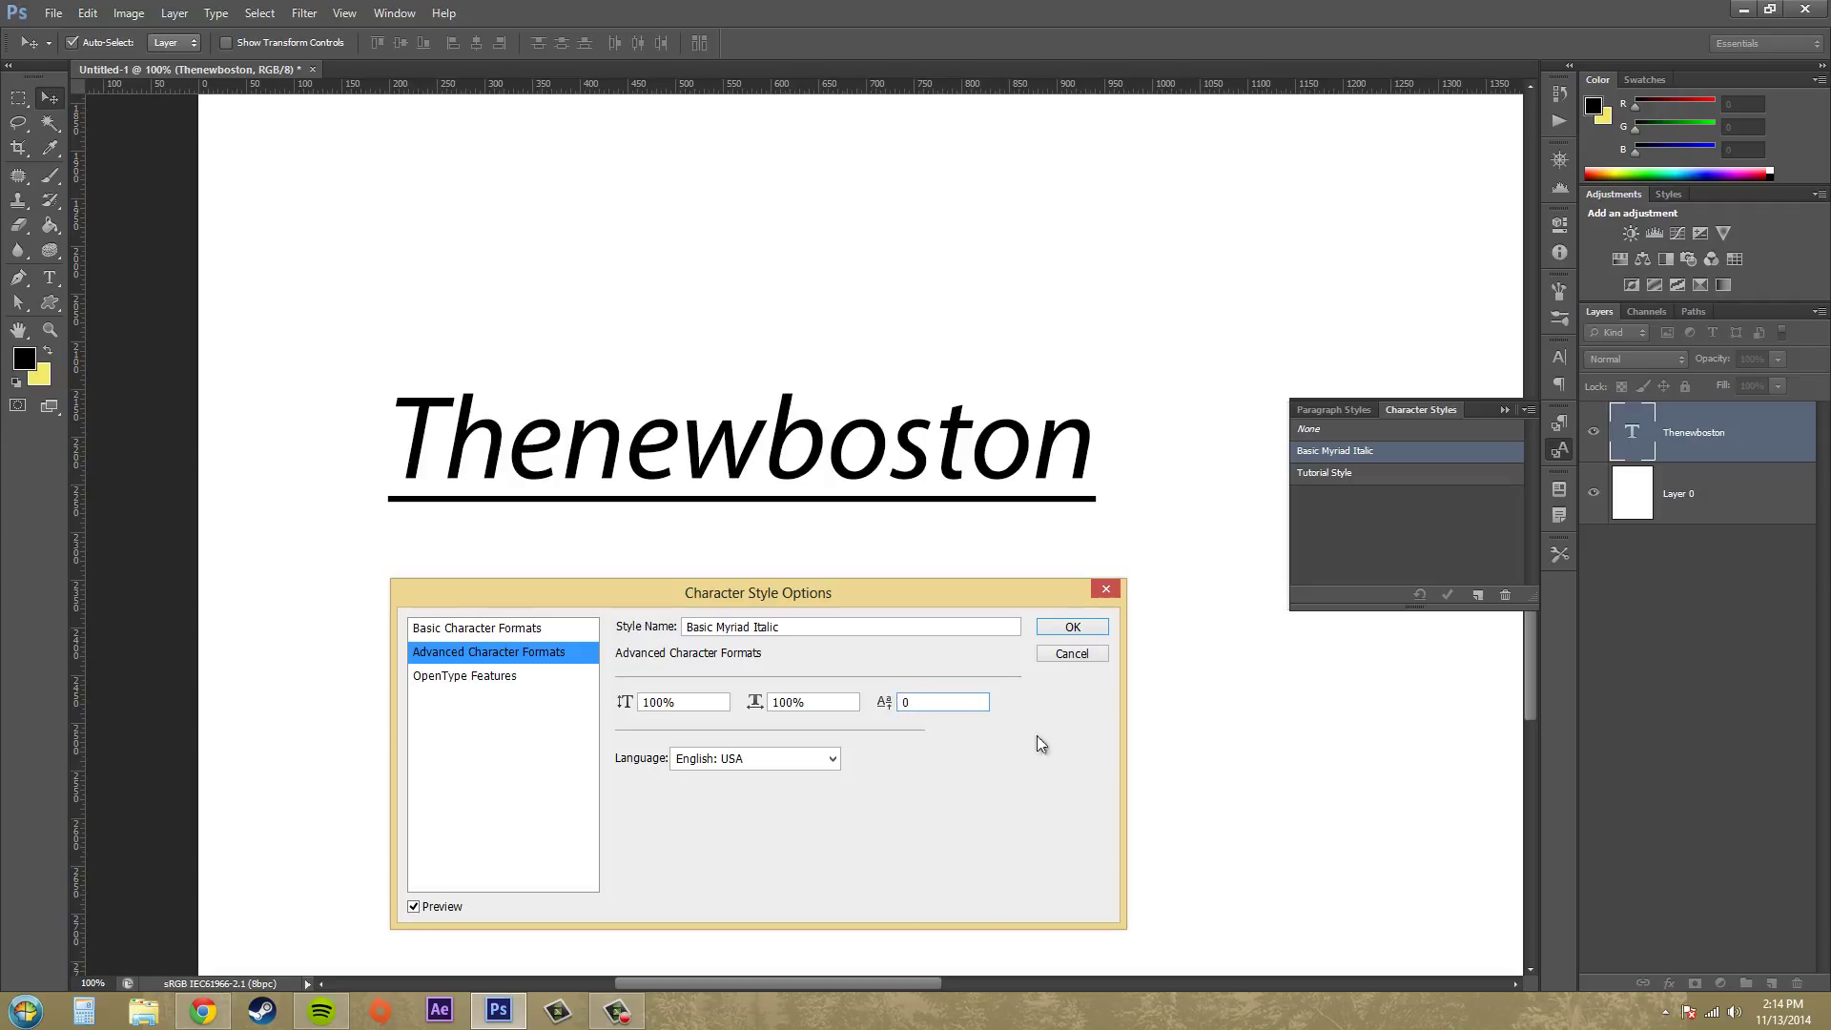
text(0)
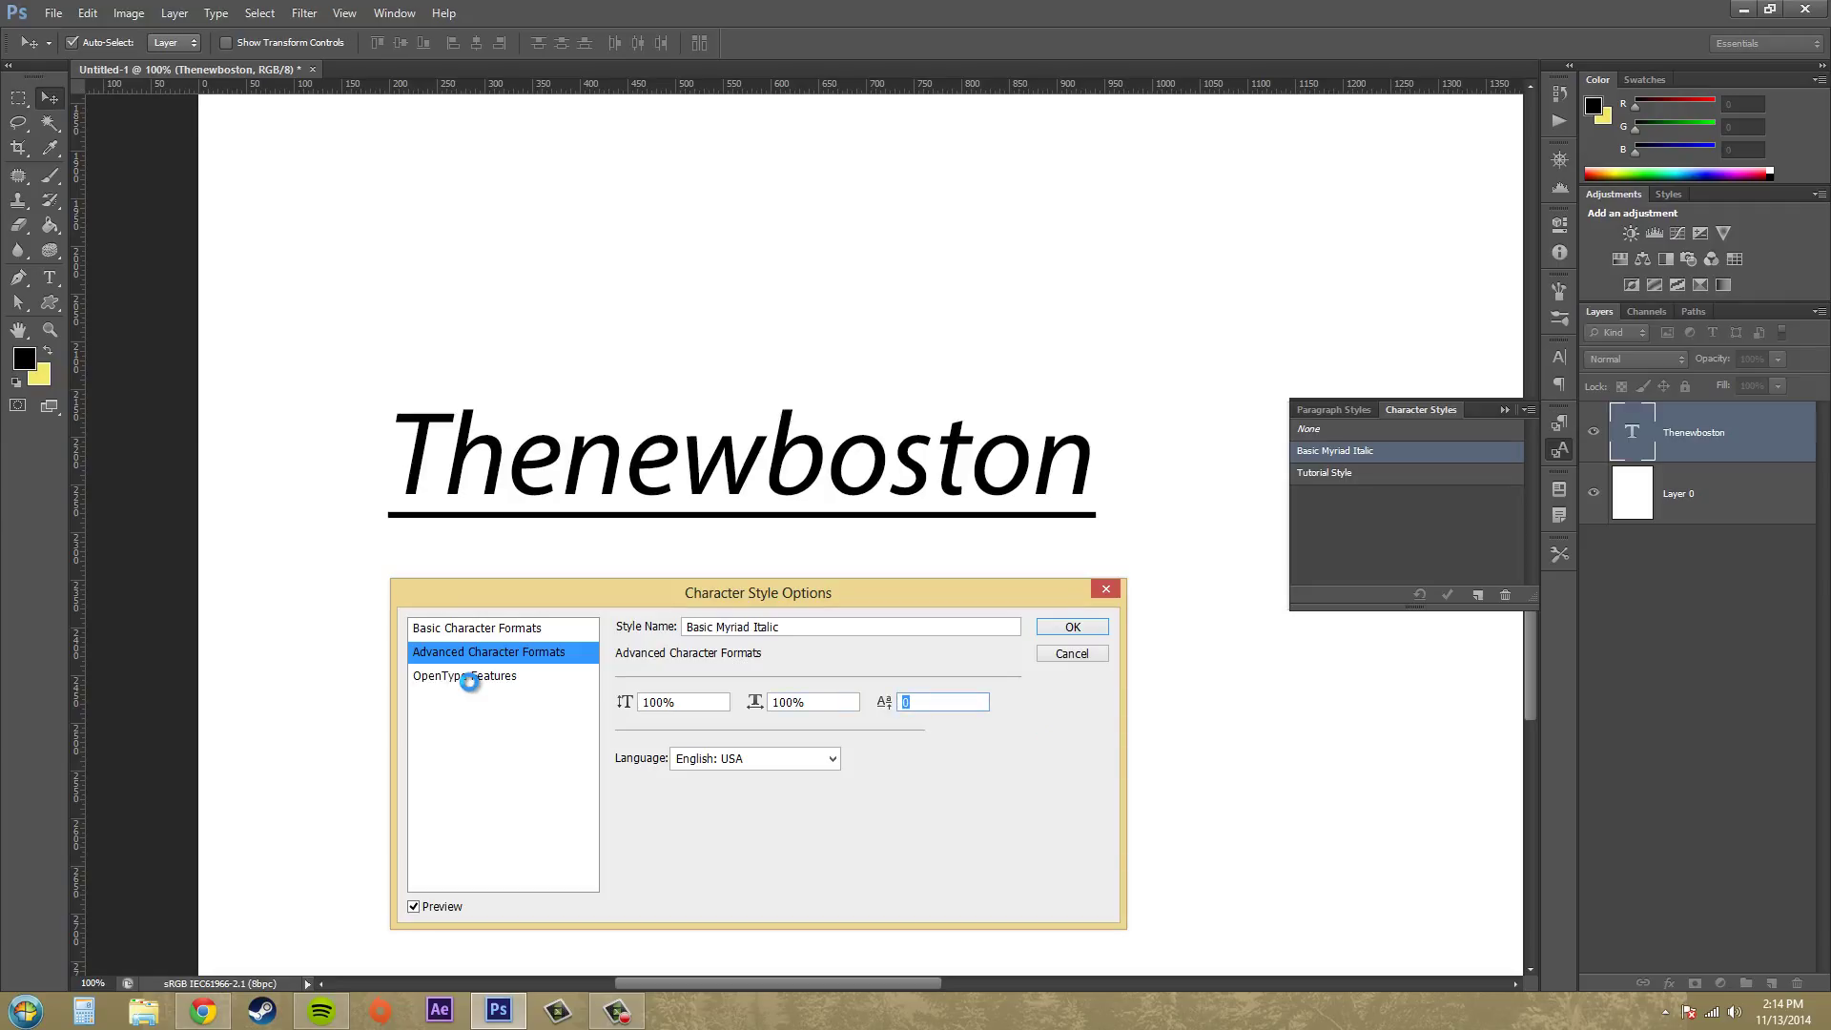
Step: Examine the OpenType features of Basic Myriad Italic and cancel the style options
click(524, 681)
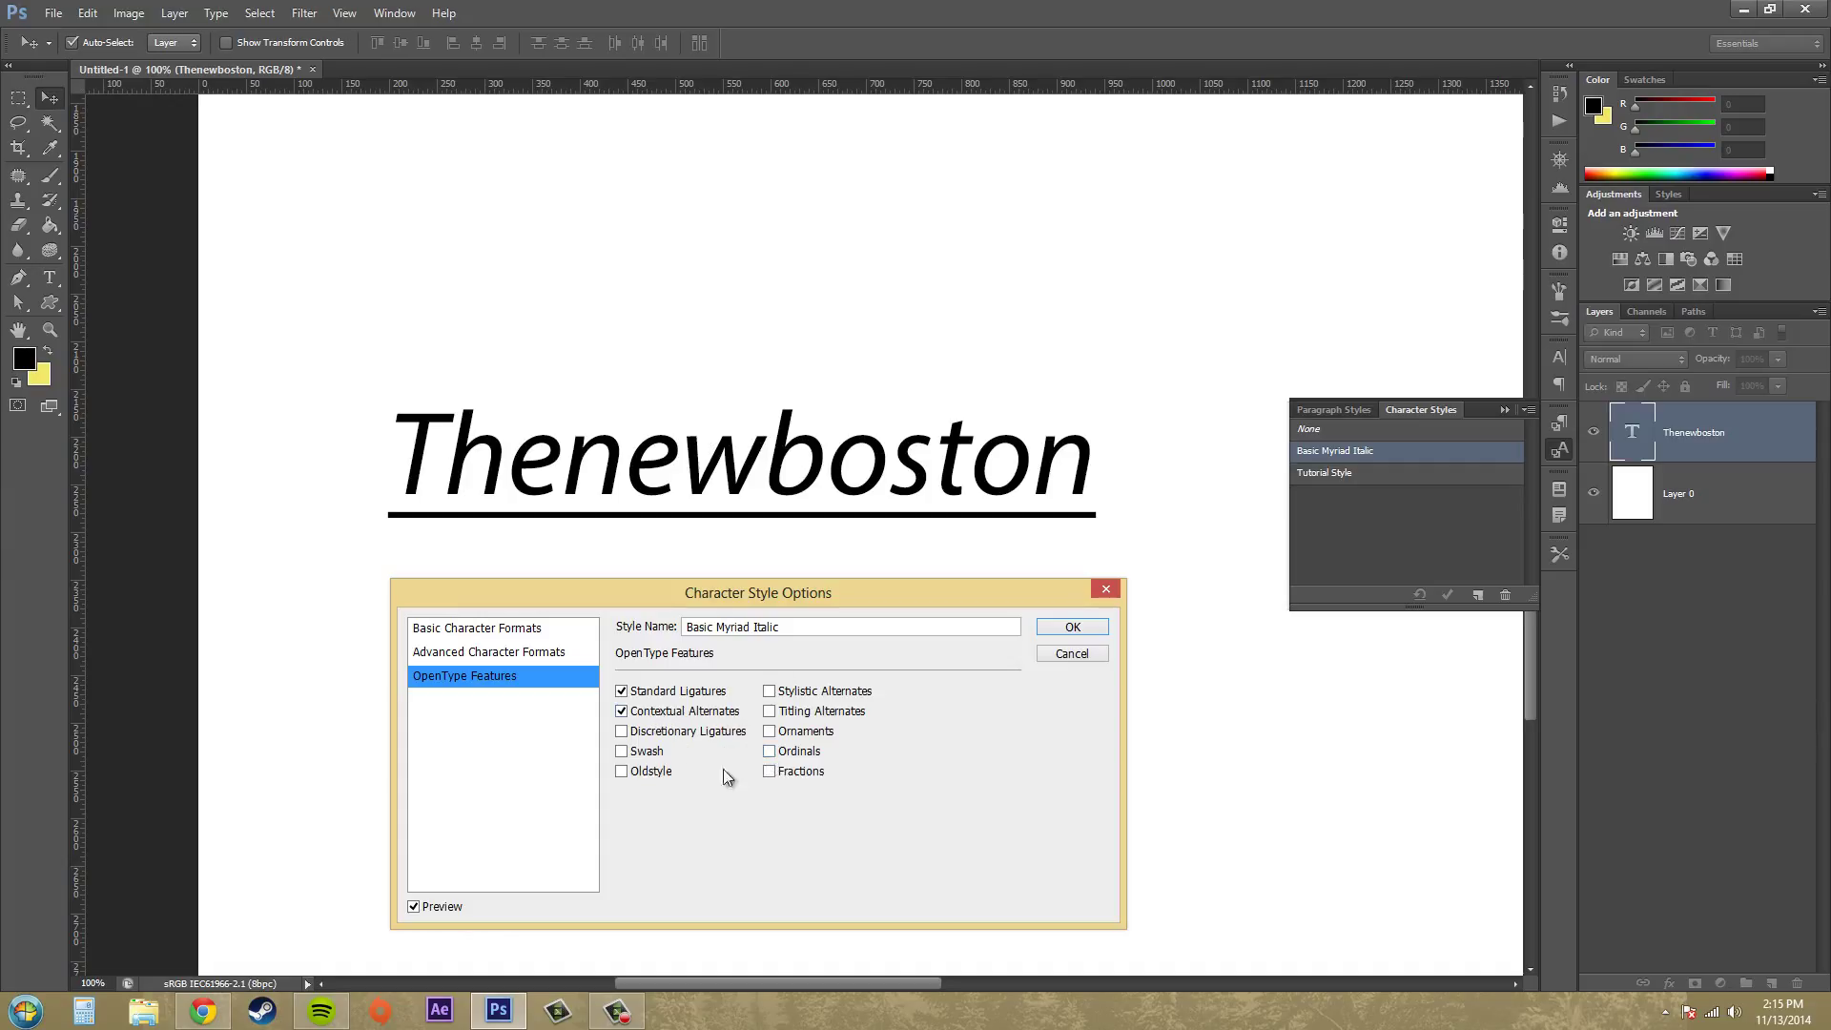
click(1066, 654)
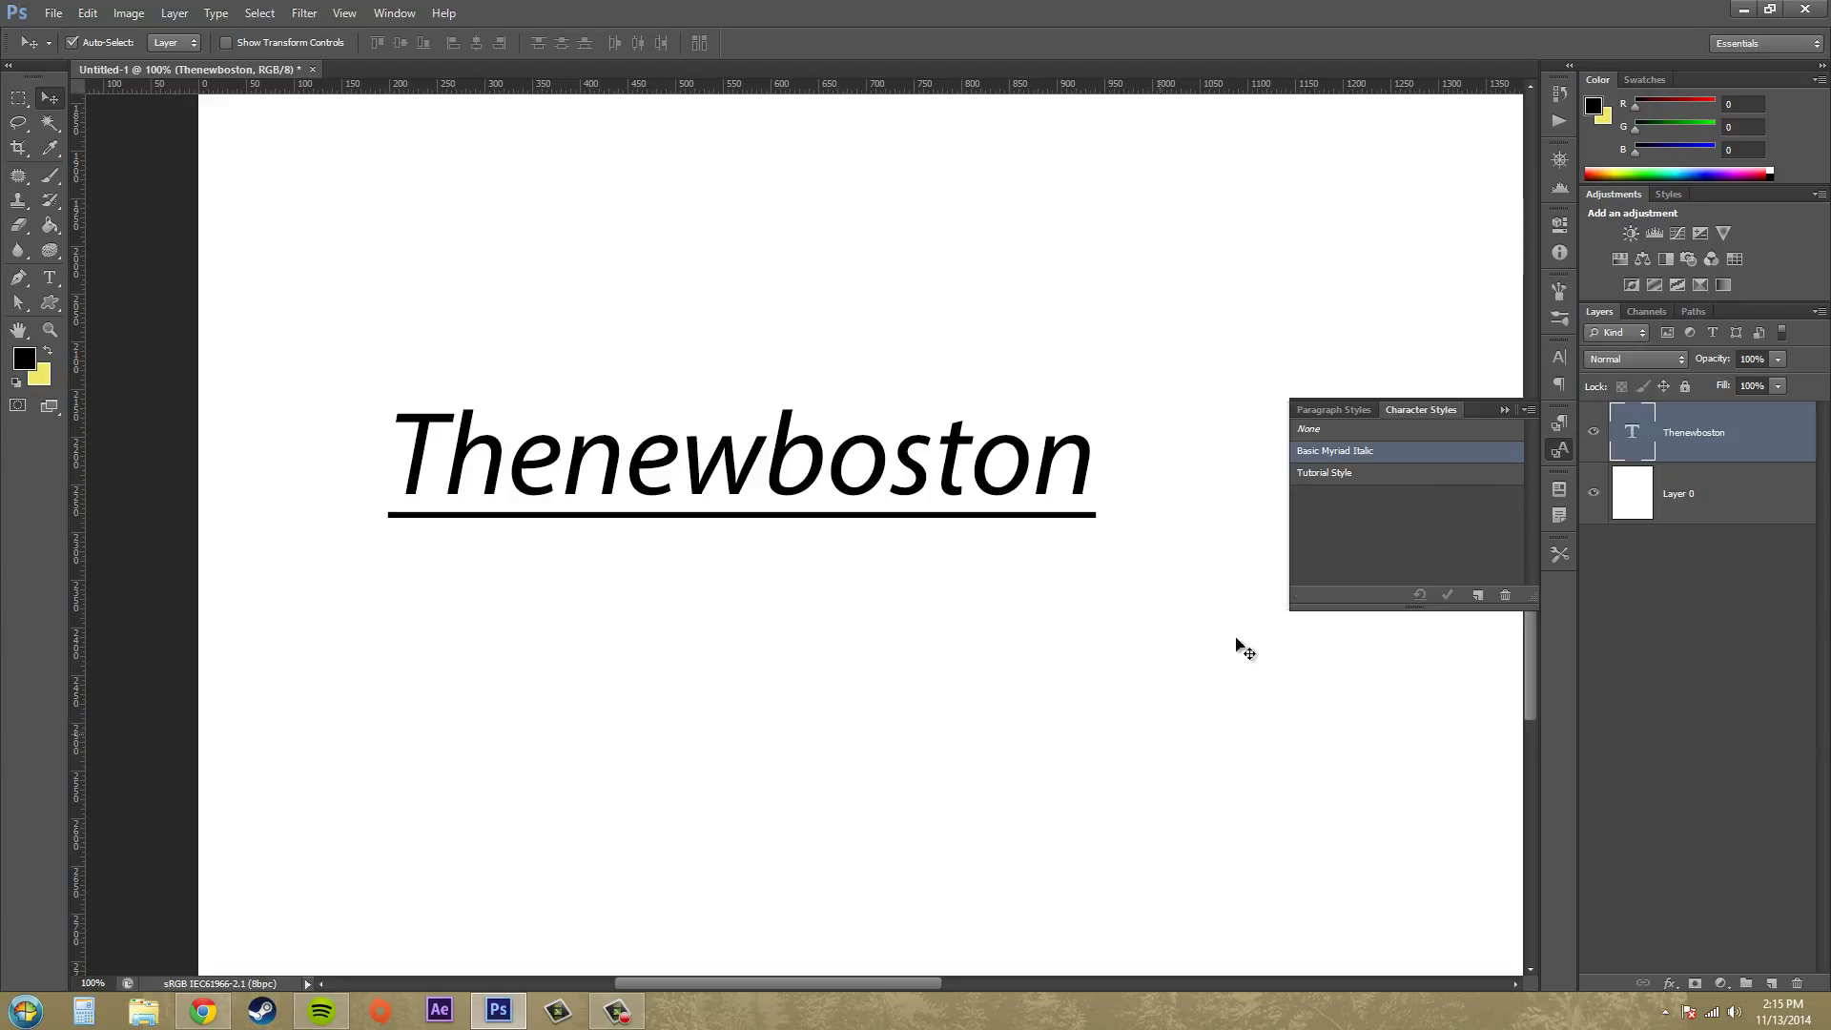
Step: Reapply the Tutorial Style to the text and look over the commands available for character styles
click(1353, 473)
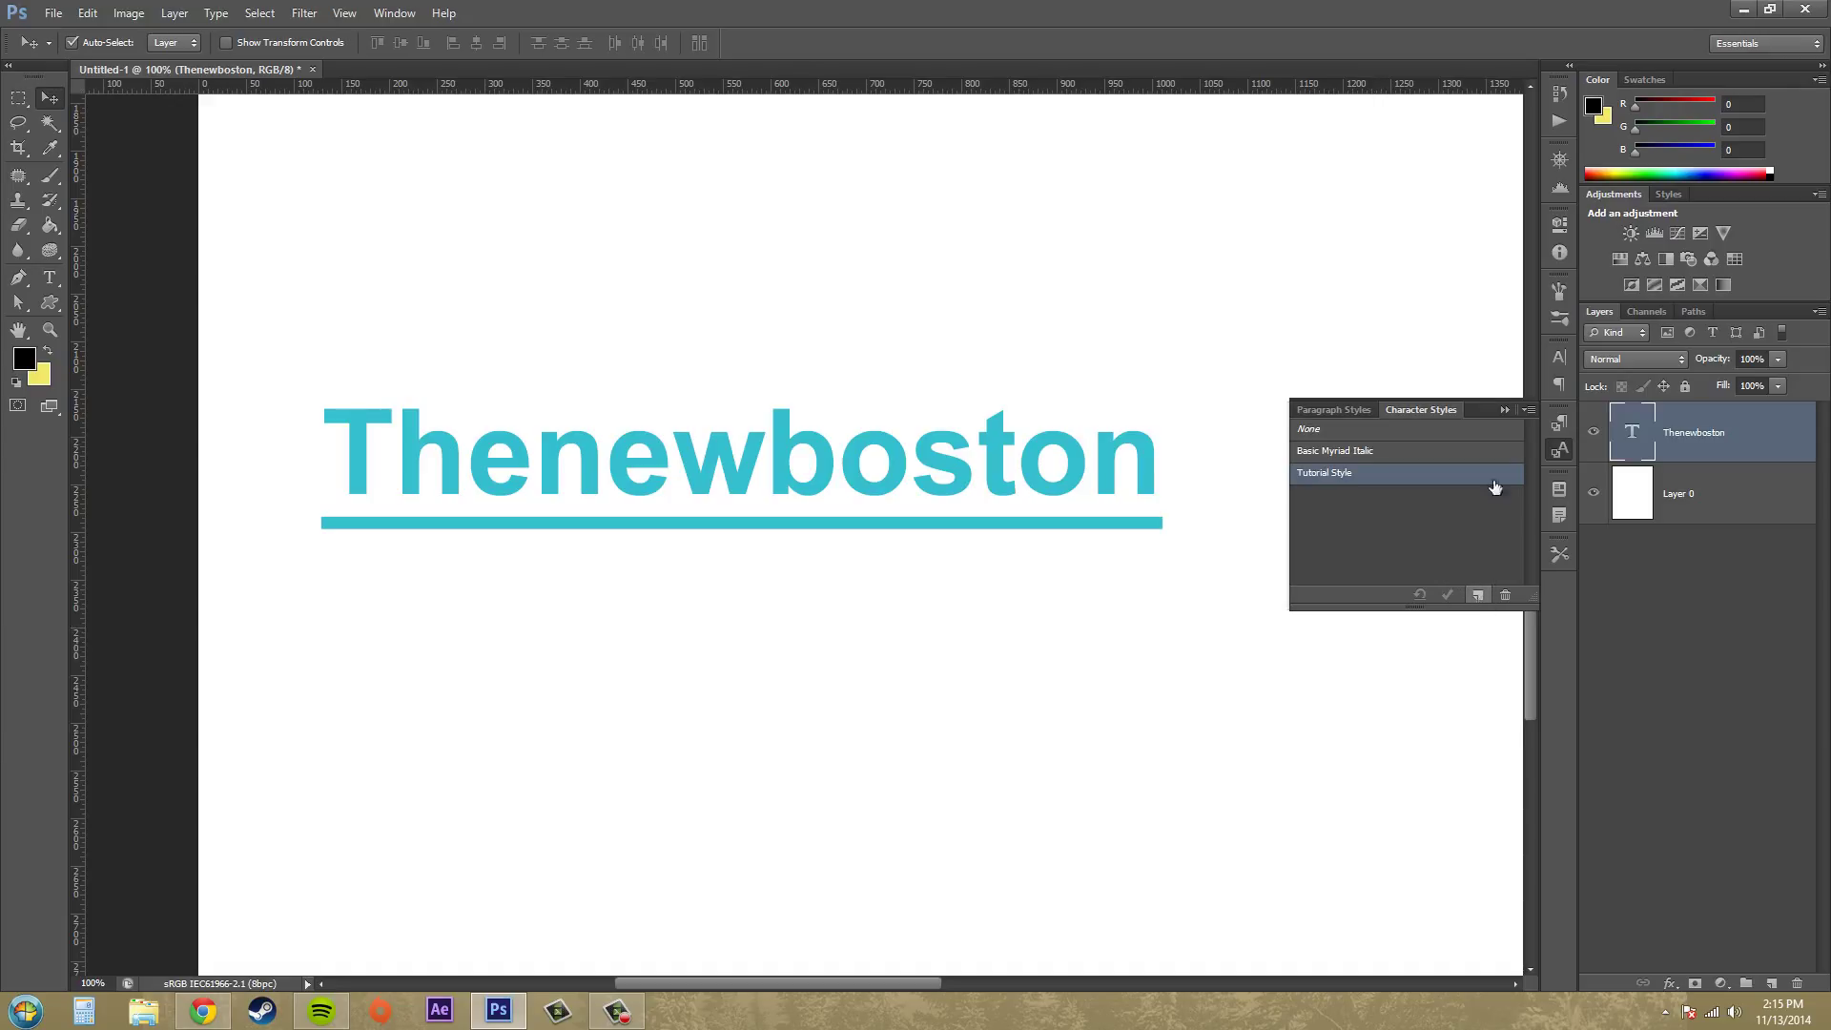
click(1529, 409)
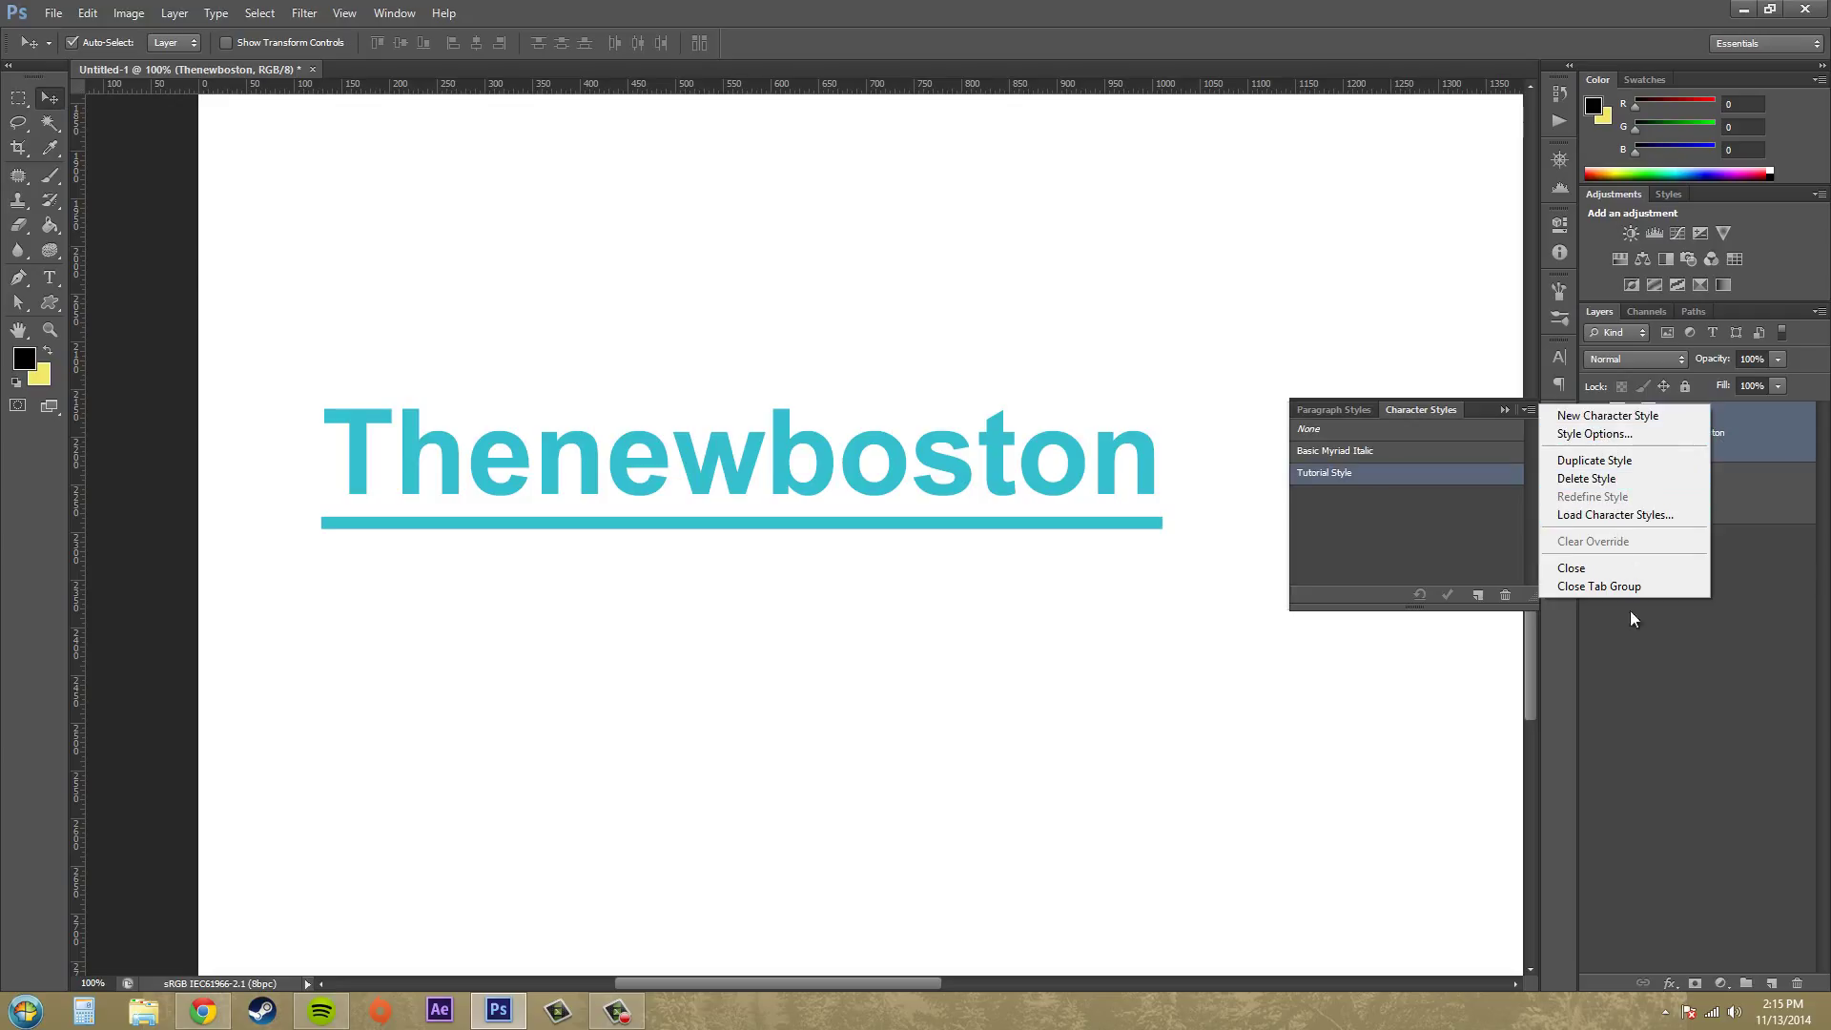
click(1367, 527)
Step: Clear the Basic Paragraph style's overrides on the "Thenewboston" text
click(1335, 410)
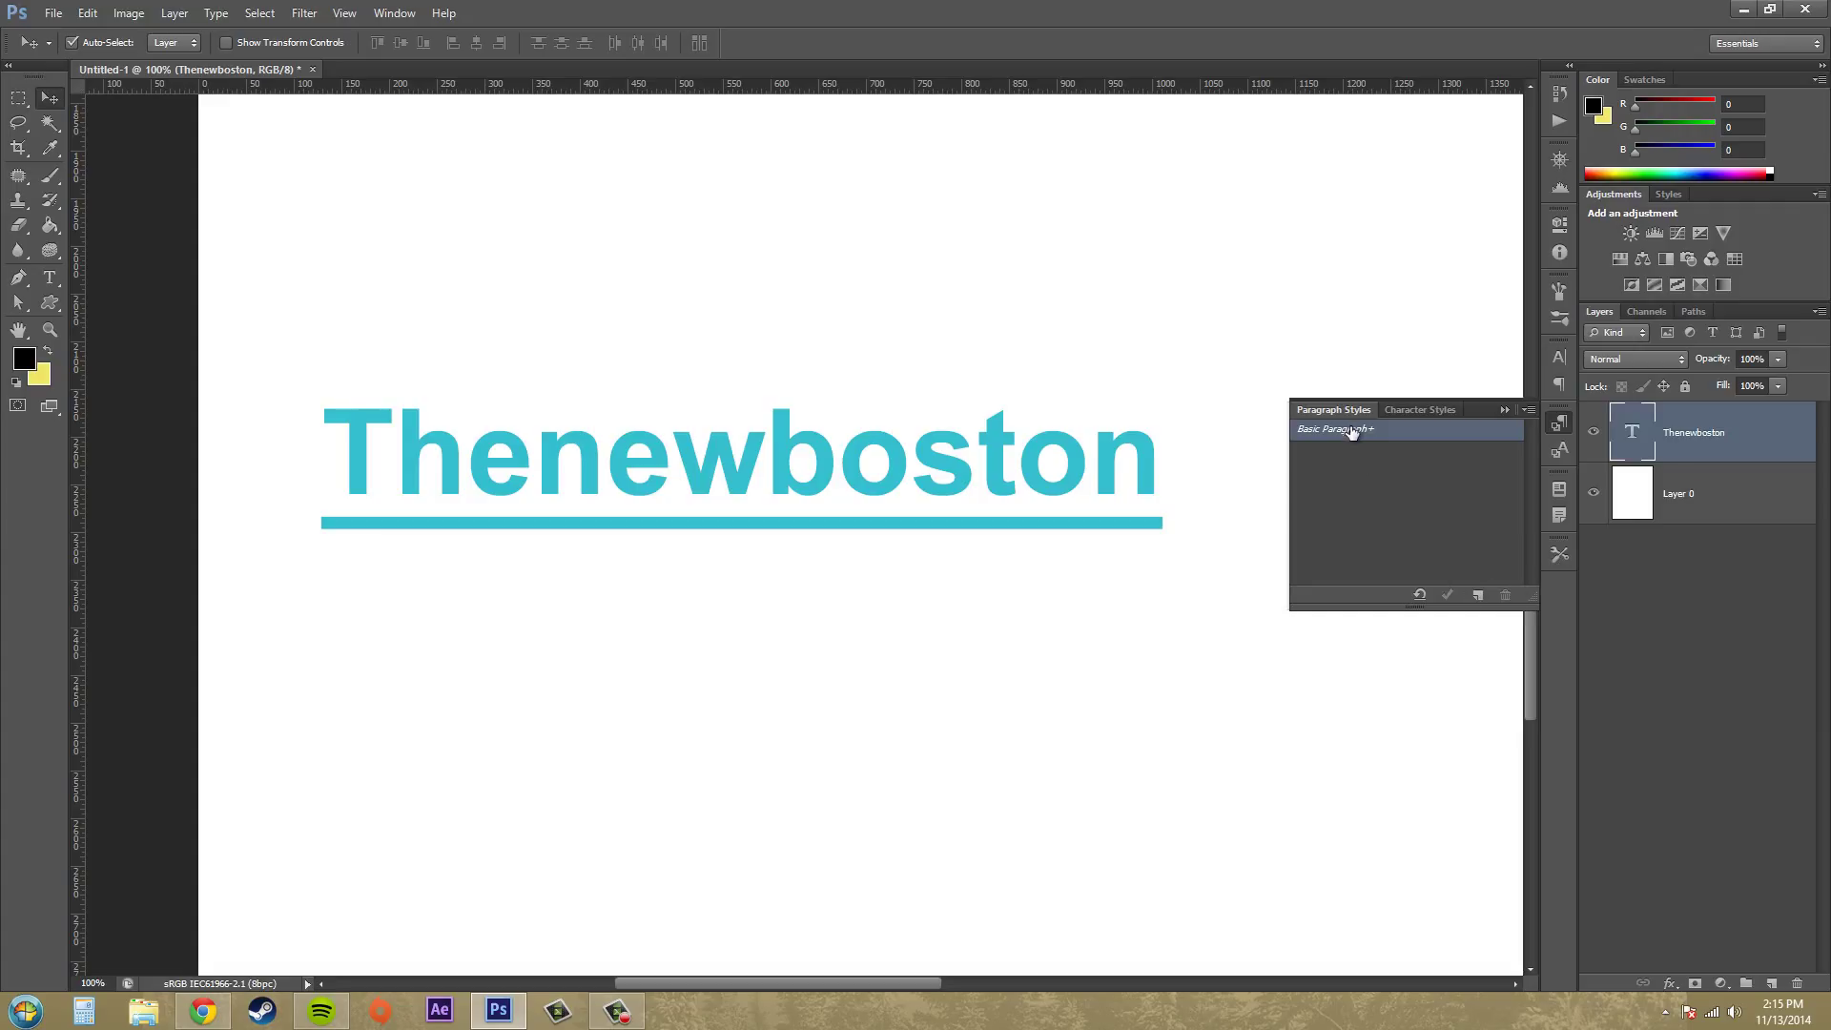
click(1418, 594)
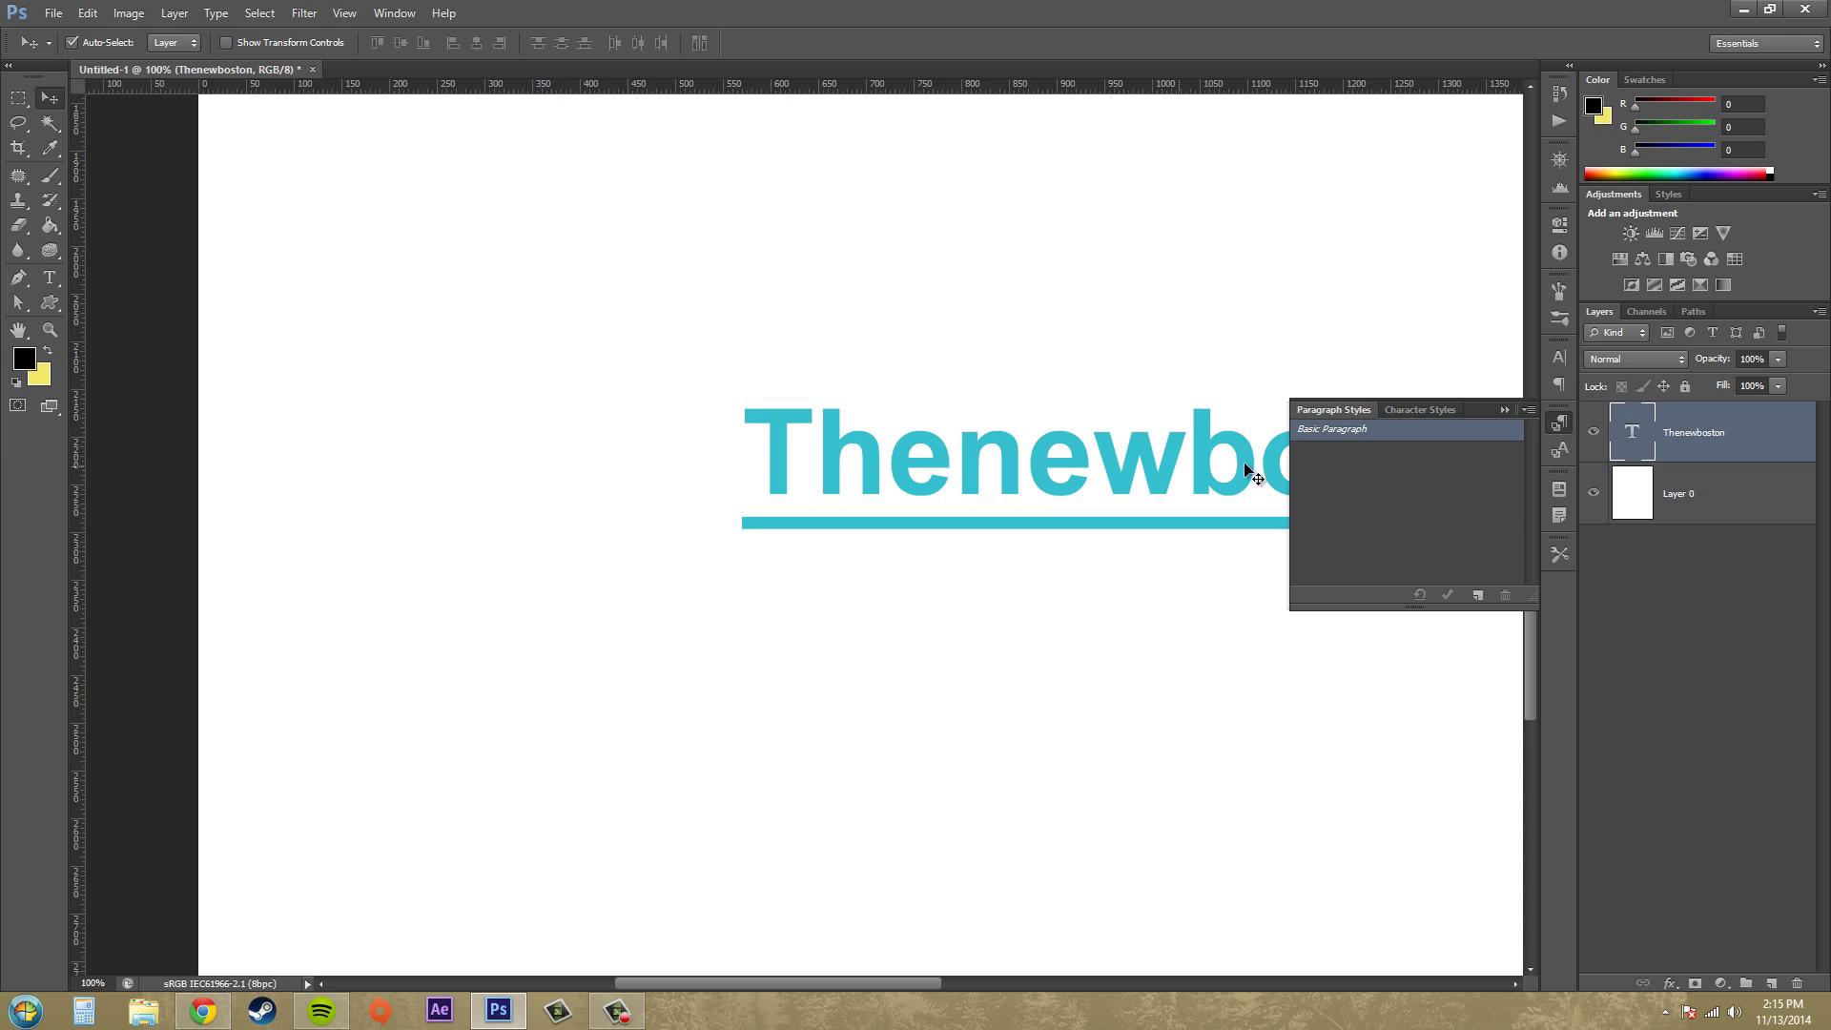
Step: Open the Basic Paragraph style's options and compare its basic, advanced and OpenType character settings with the character styles
double_click(1335, 434)
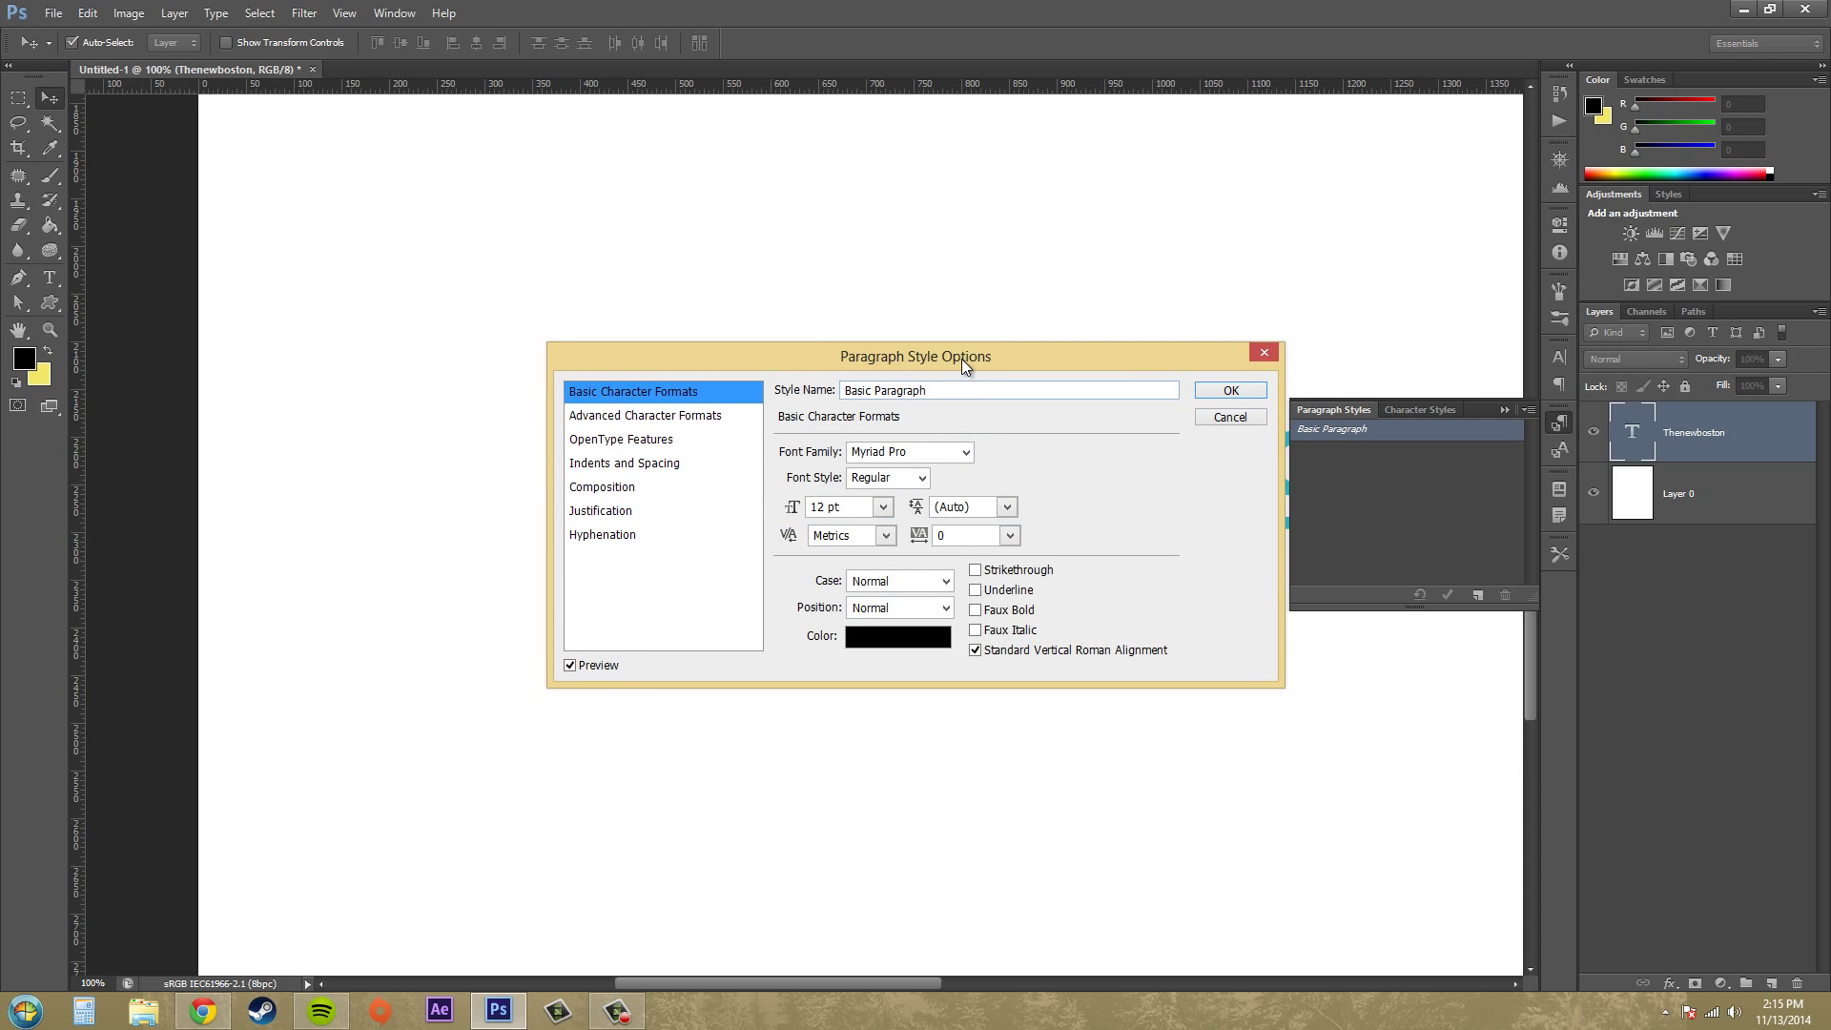
drag(961, 358, 812, 562)
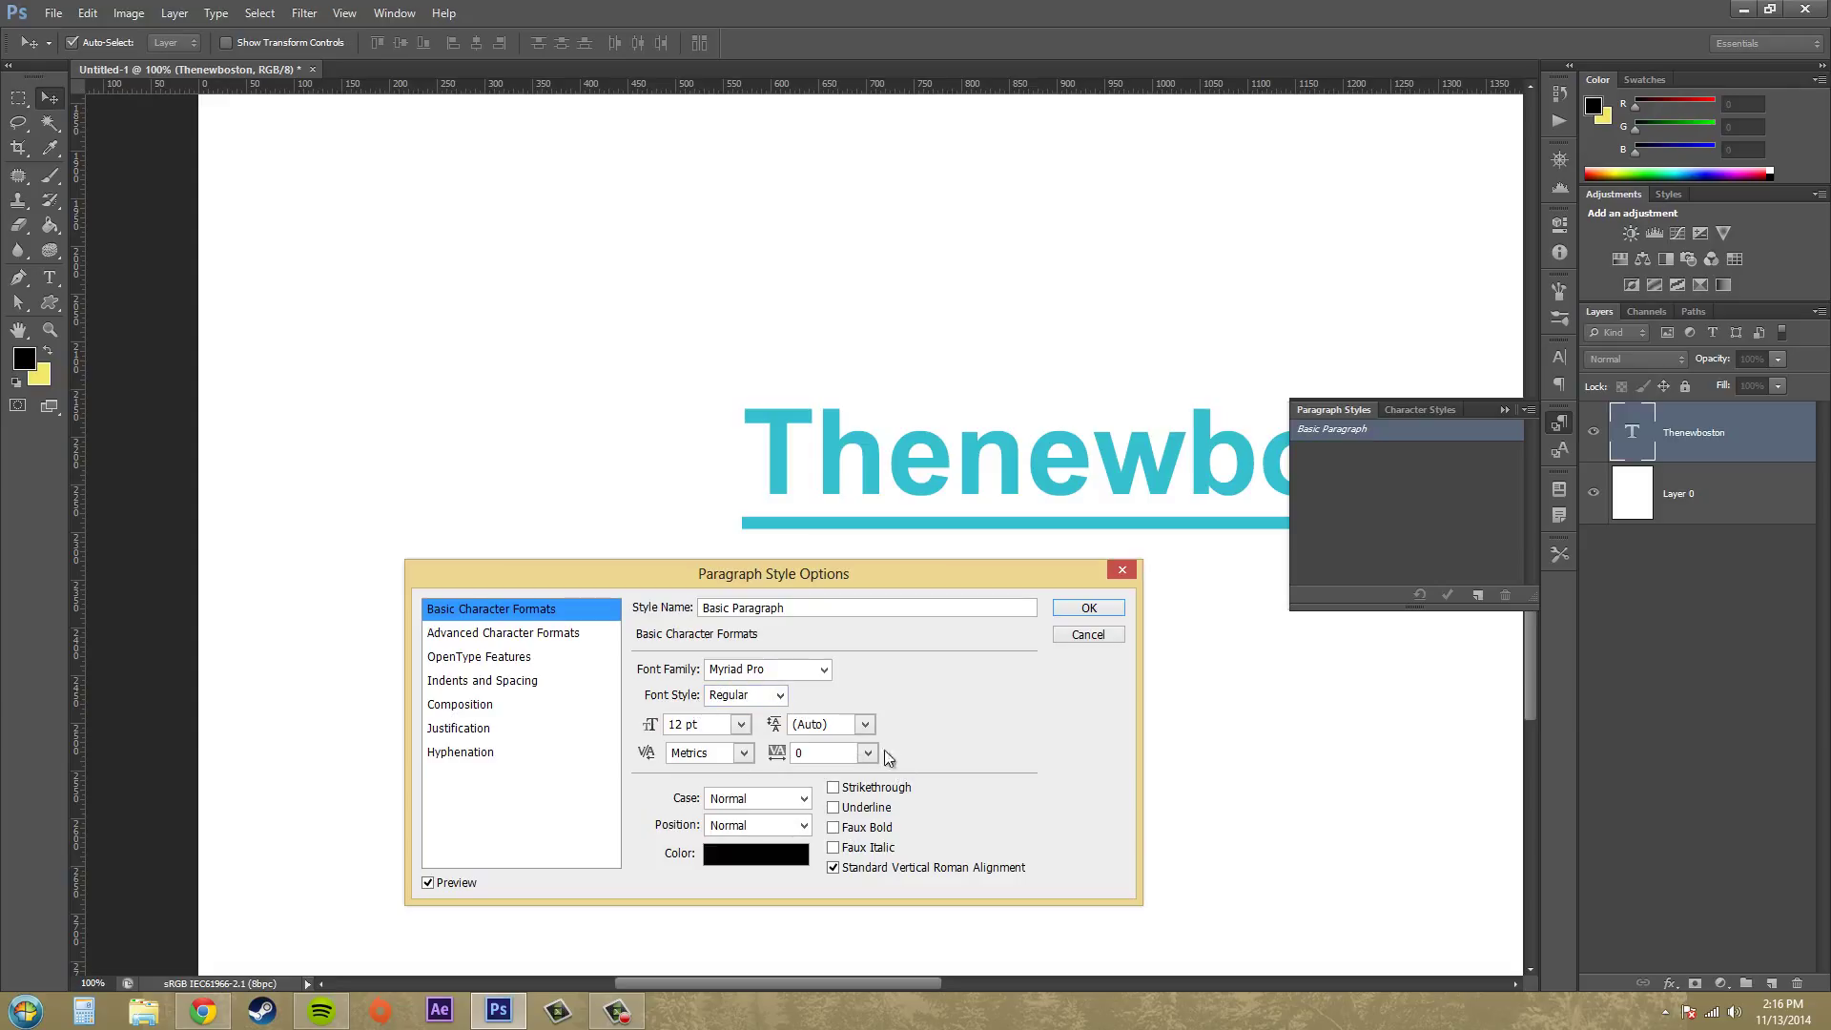
click(515, 633)
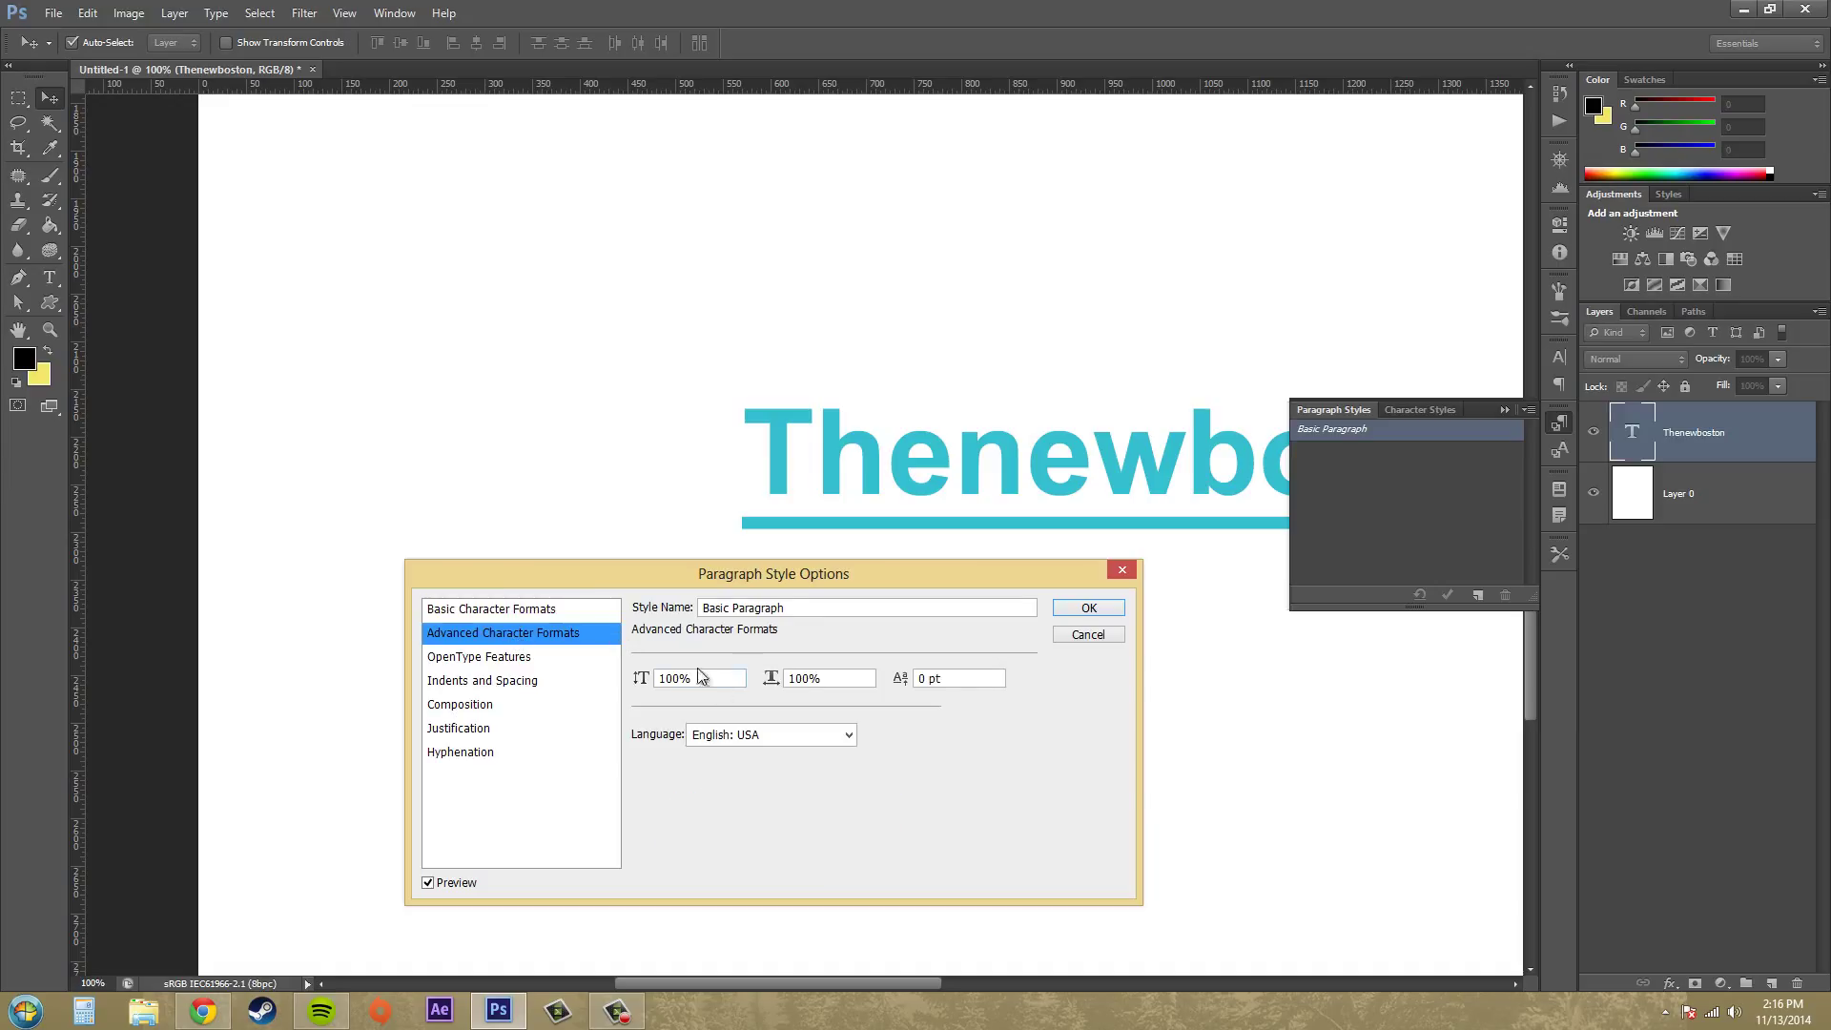
click(480, 664)
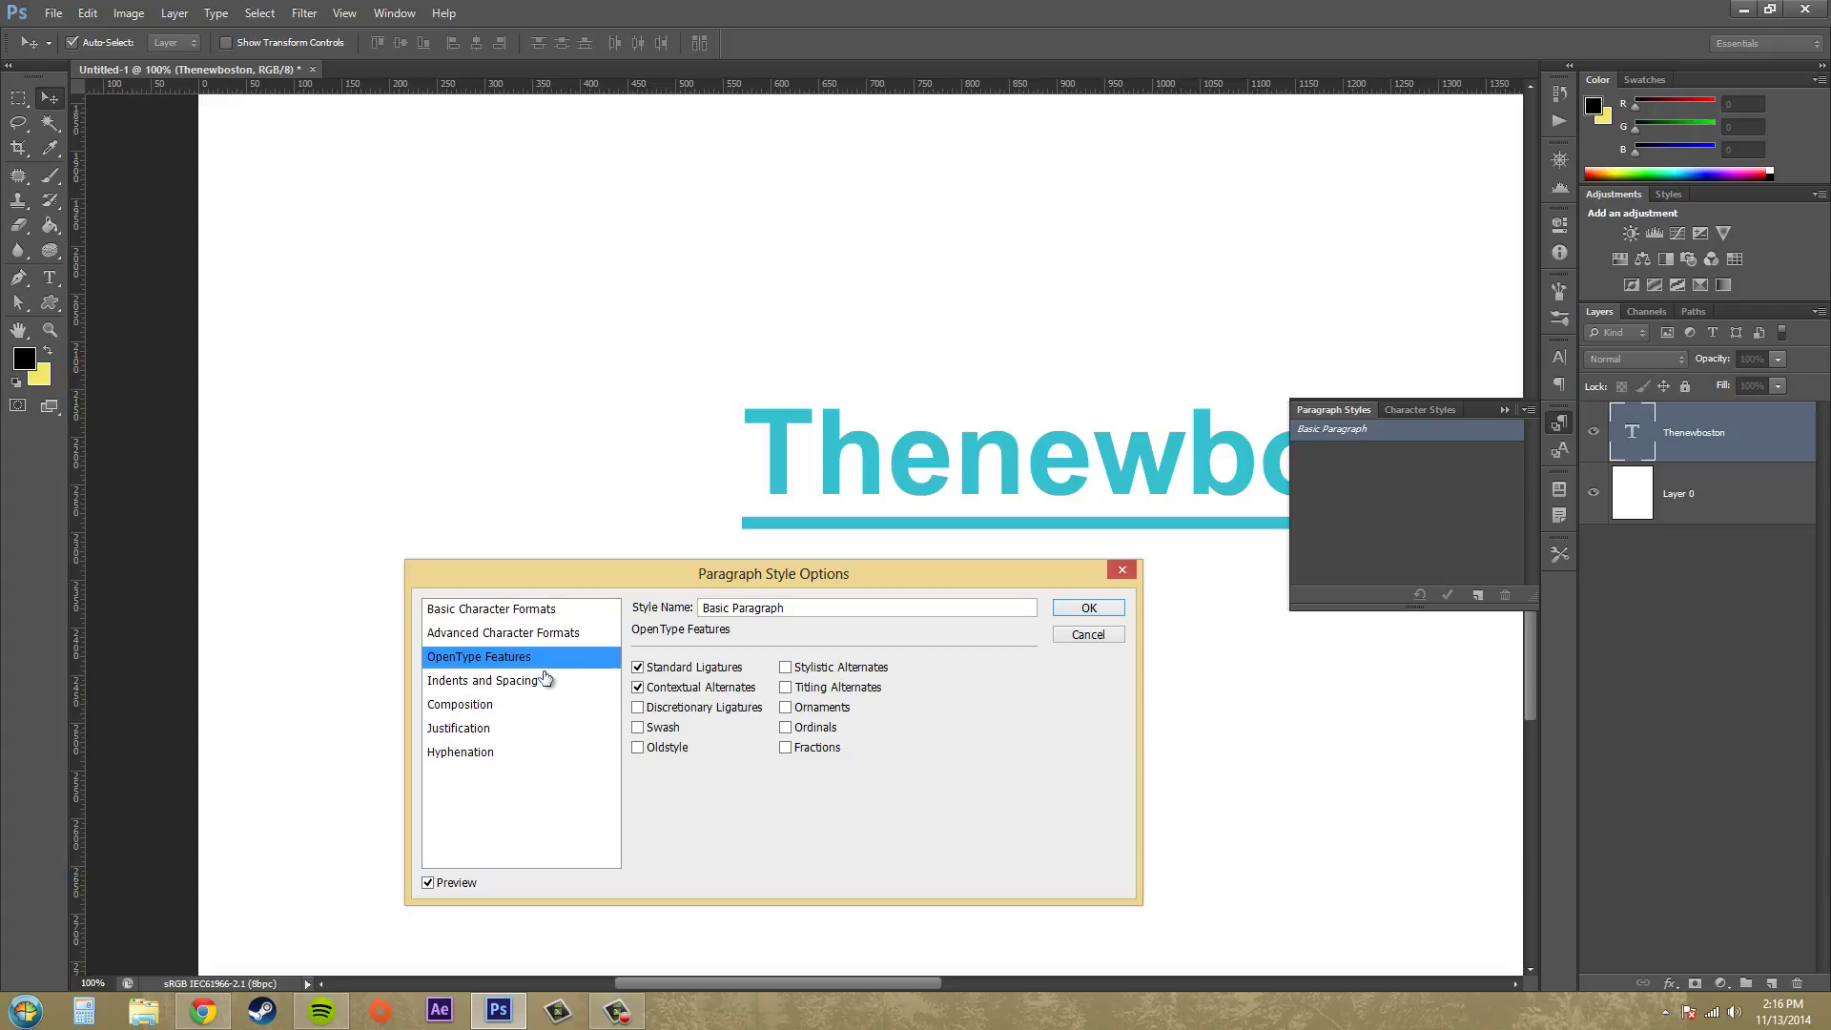
click(1426, 410)
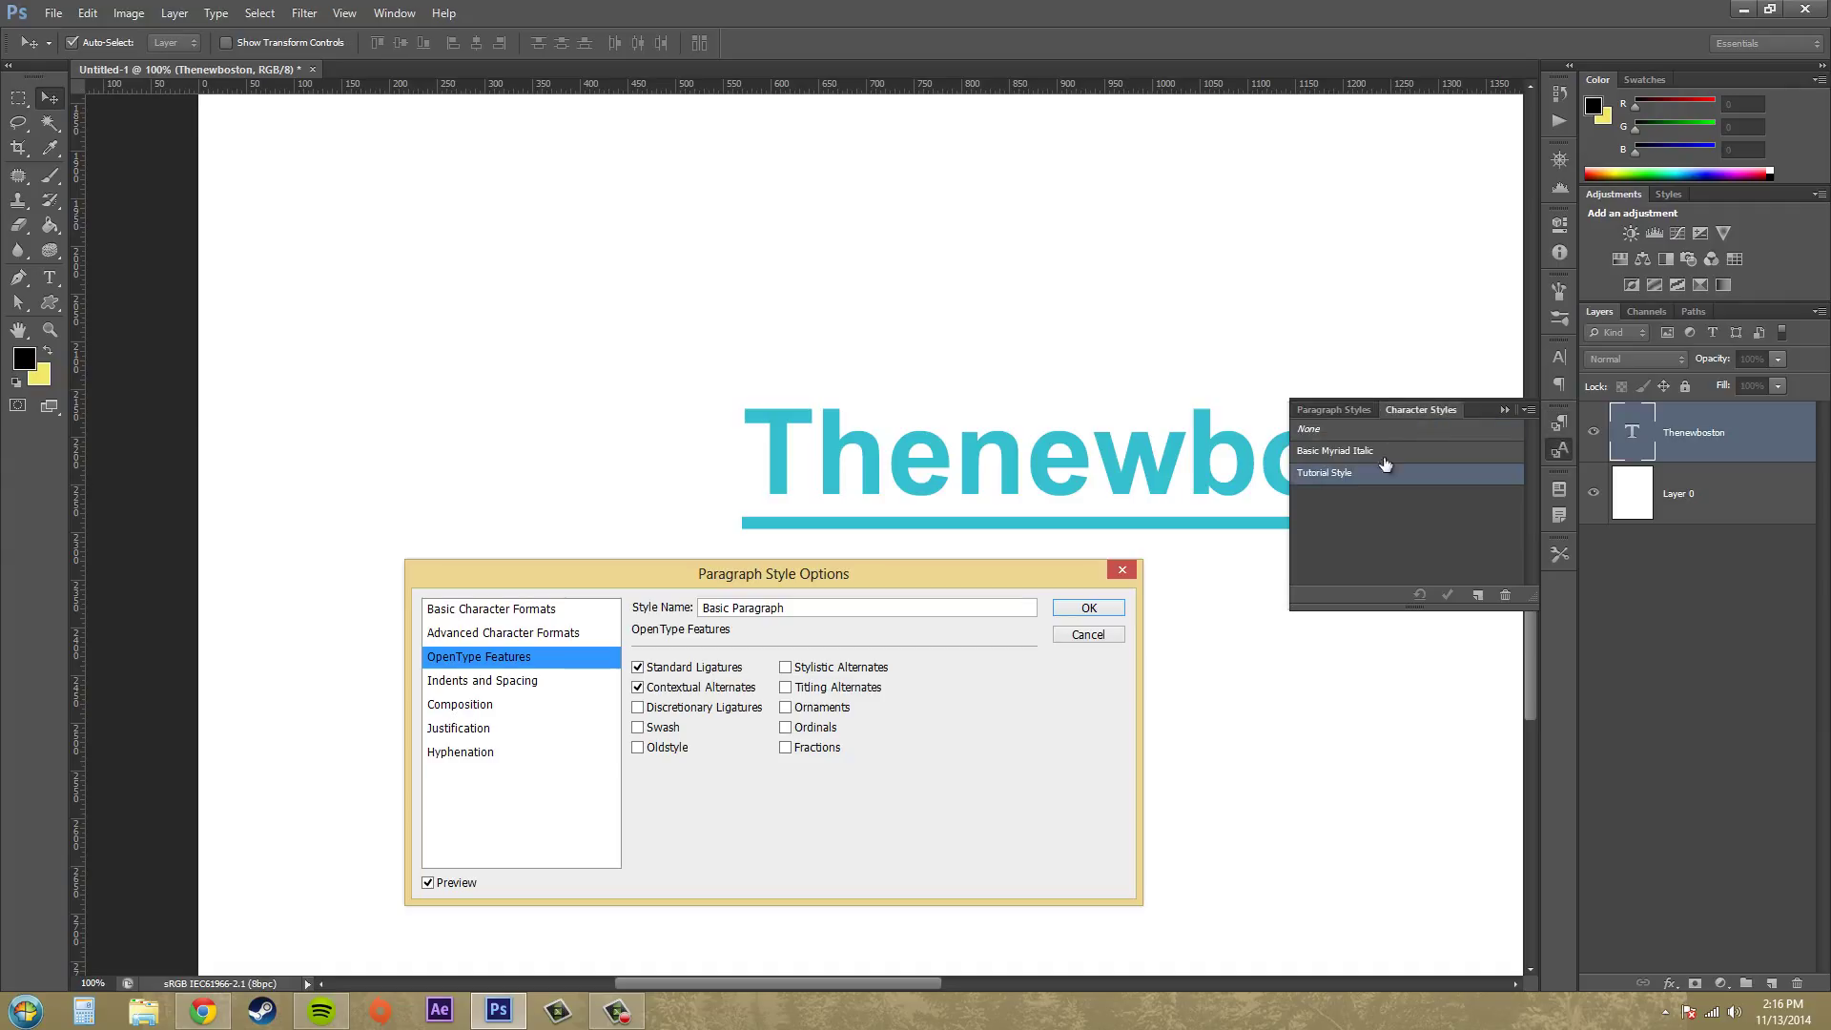
click(1309, 412)
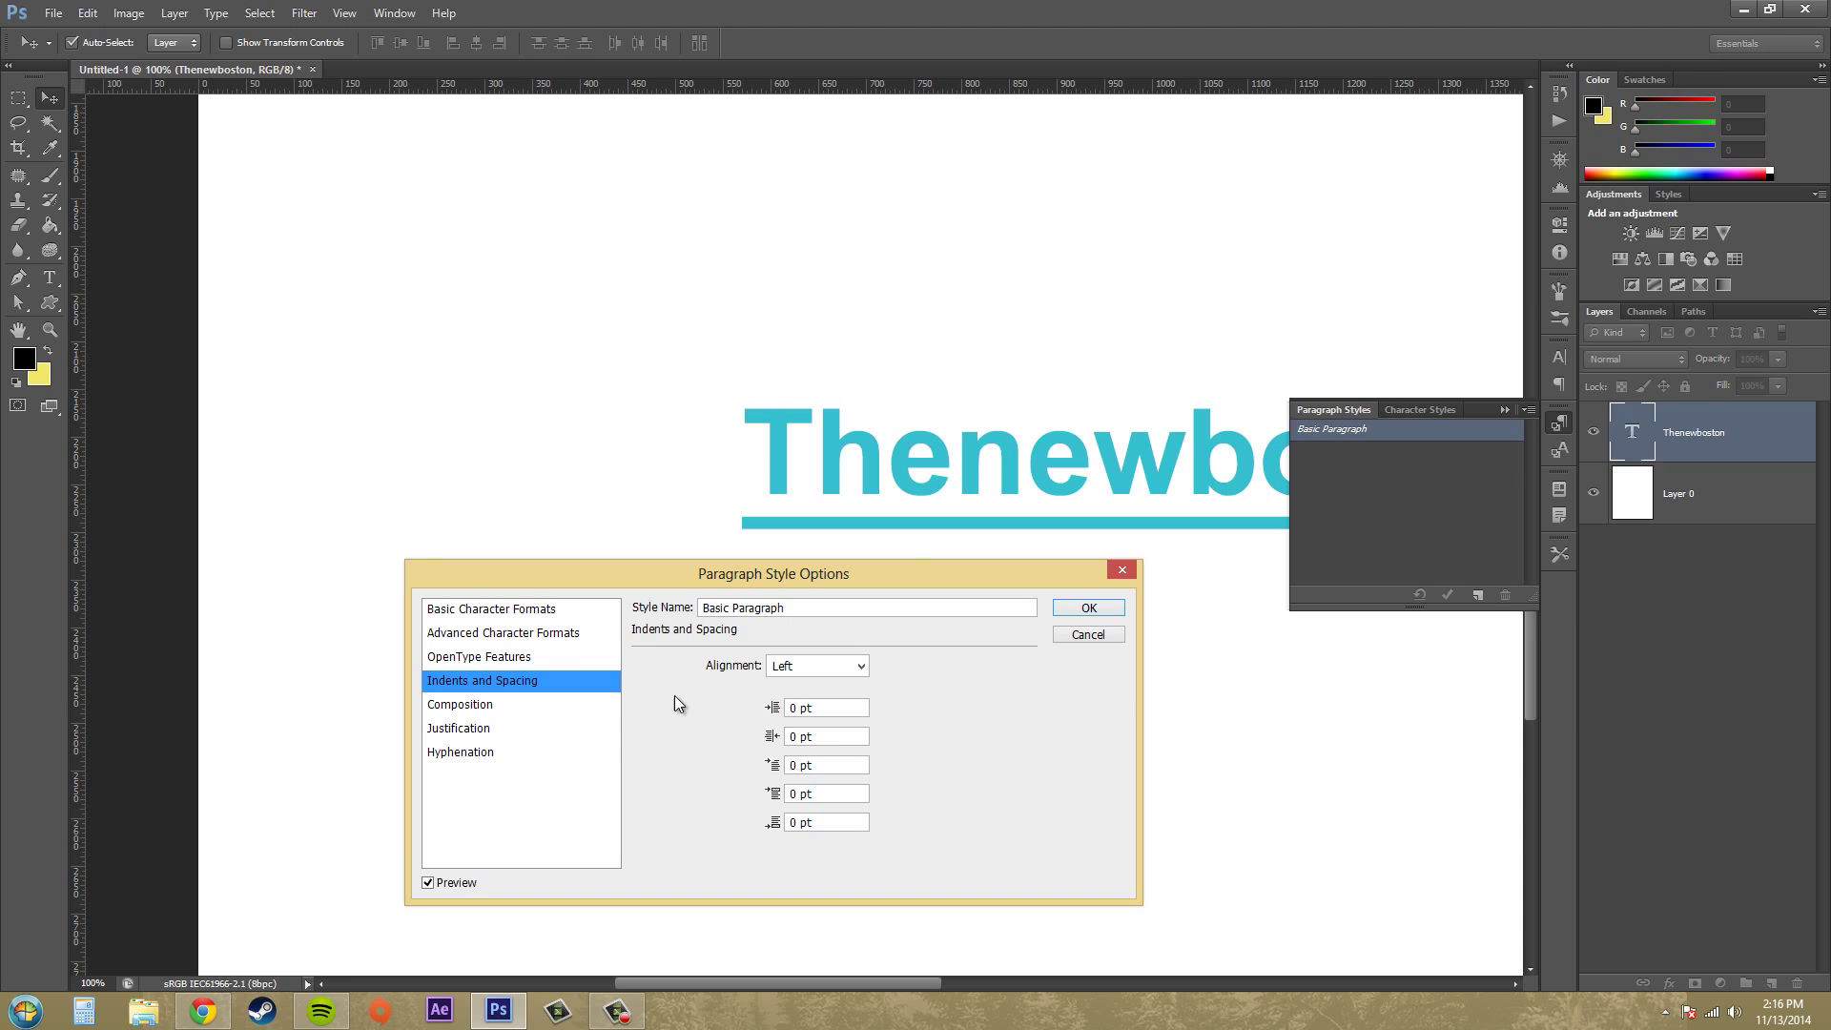
Step: Examine the Basic Paragraph style's alignment choices under Indents and Spacing and its composer choices under Composition
click(812, 669)
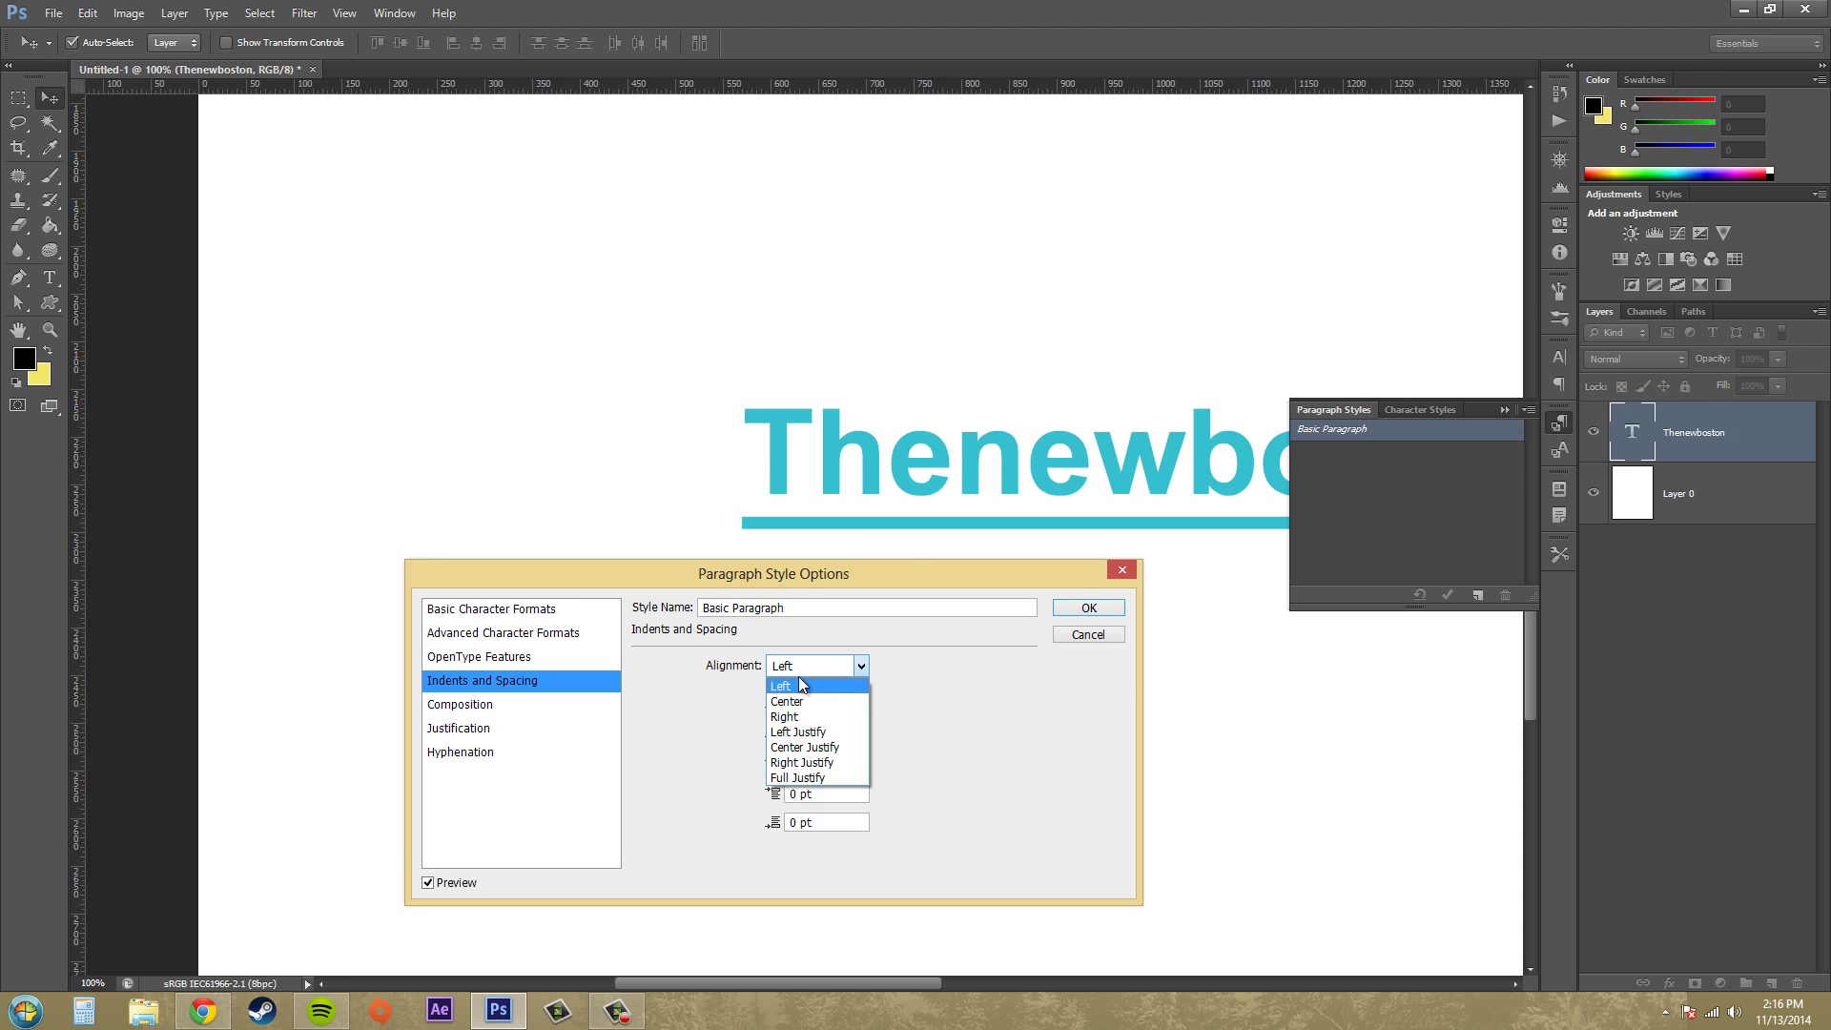
click(809, 661)
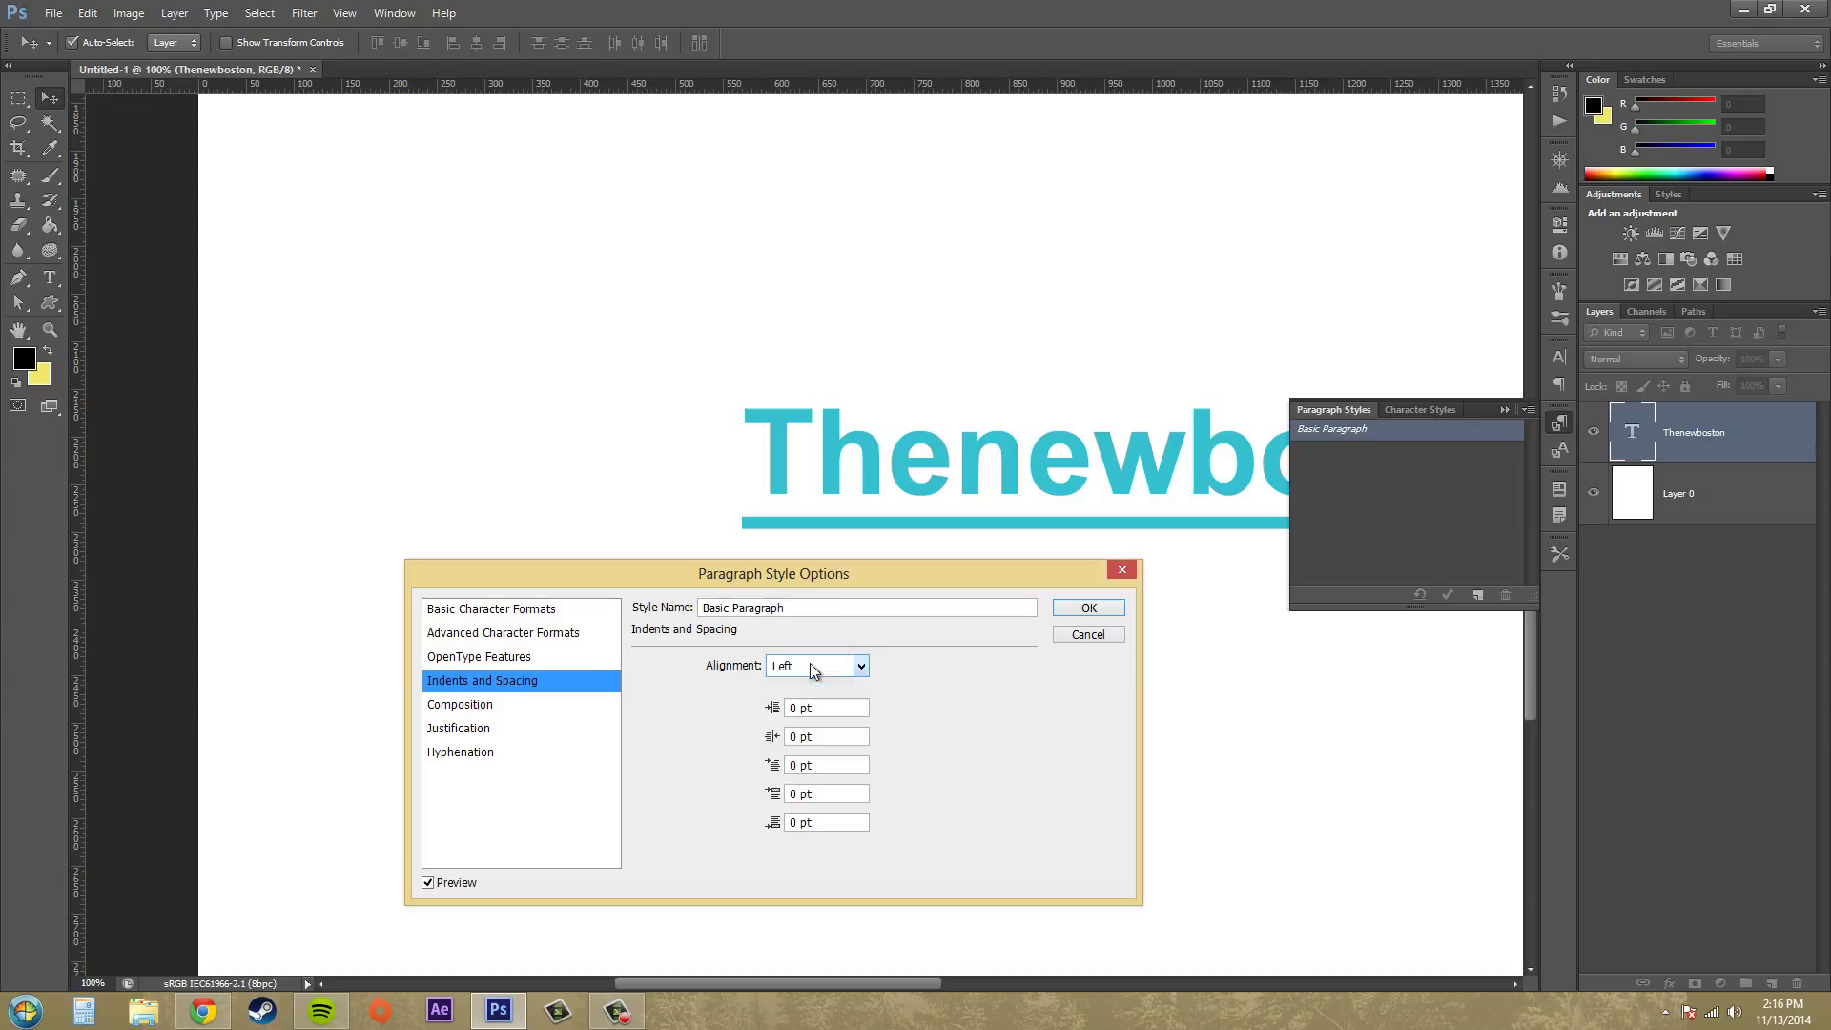
click(455, 705)
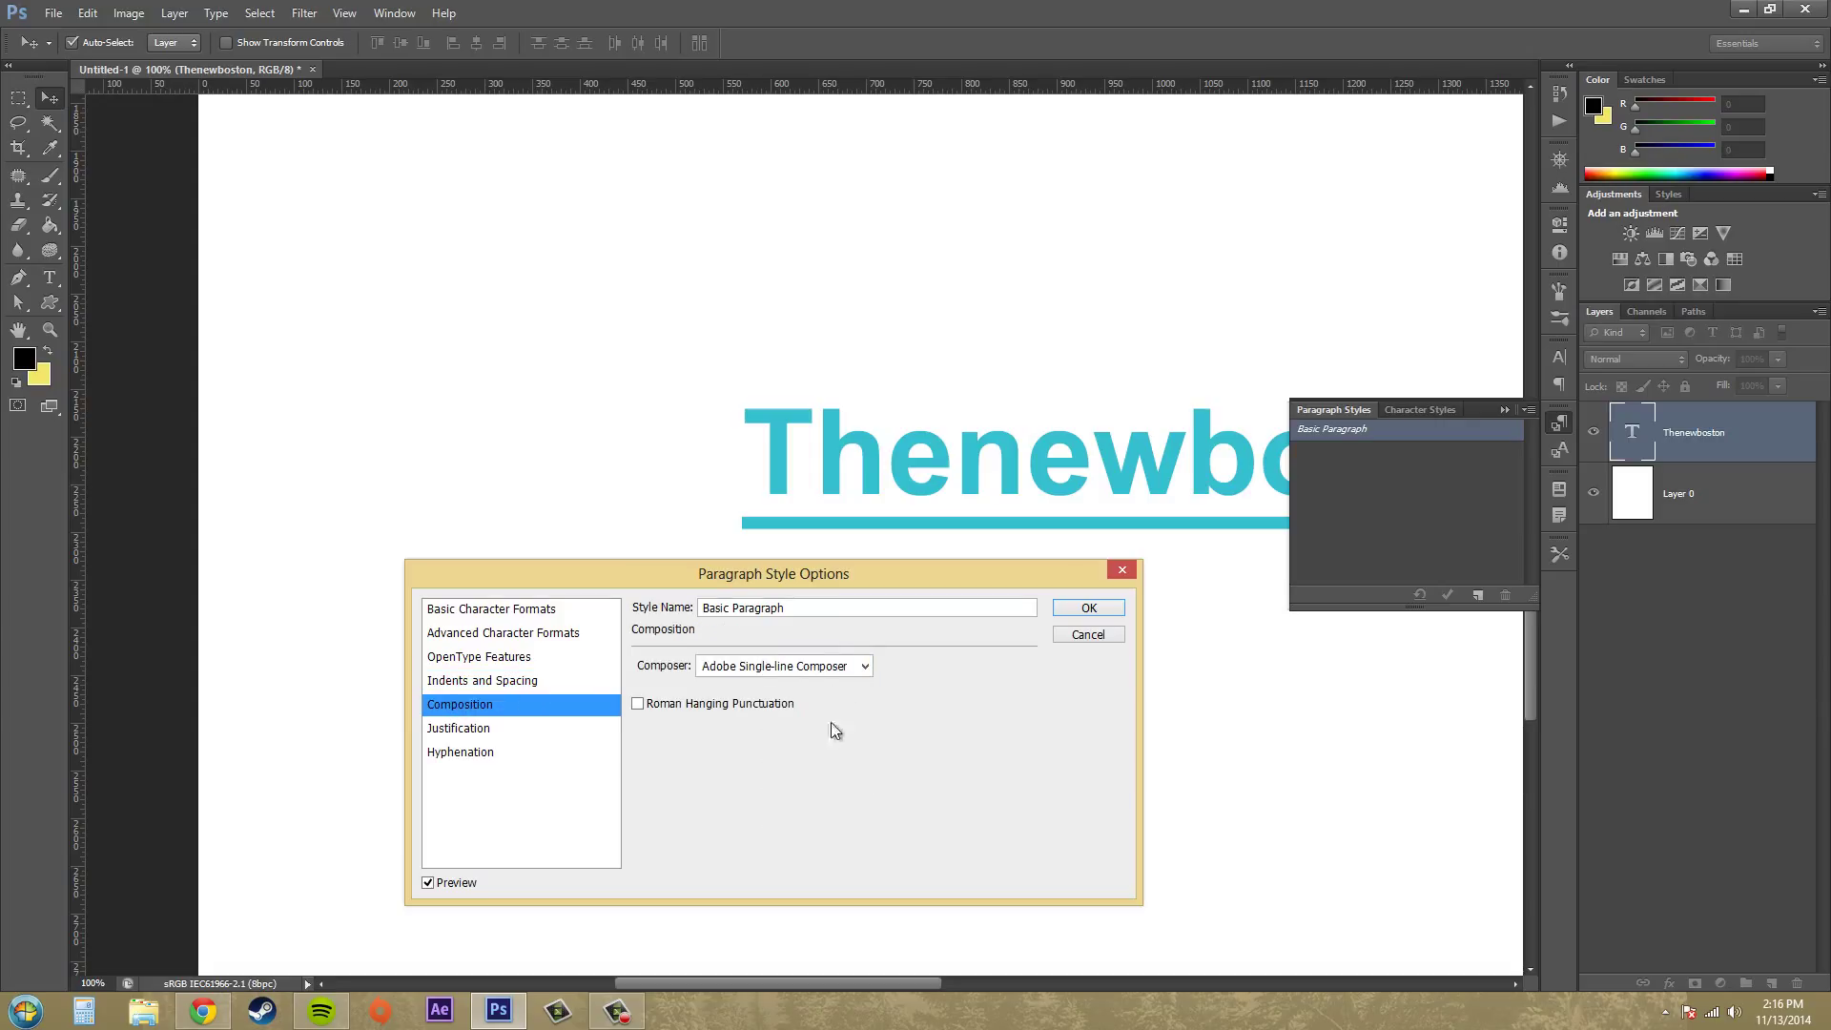
click(786, 673)
click(827, 671)
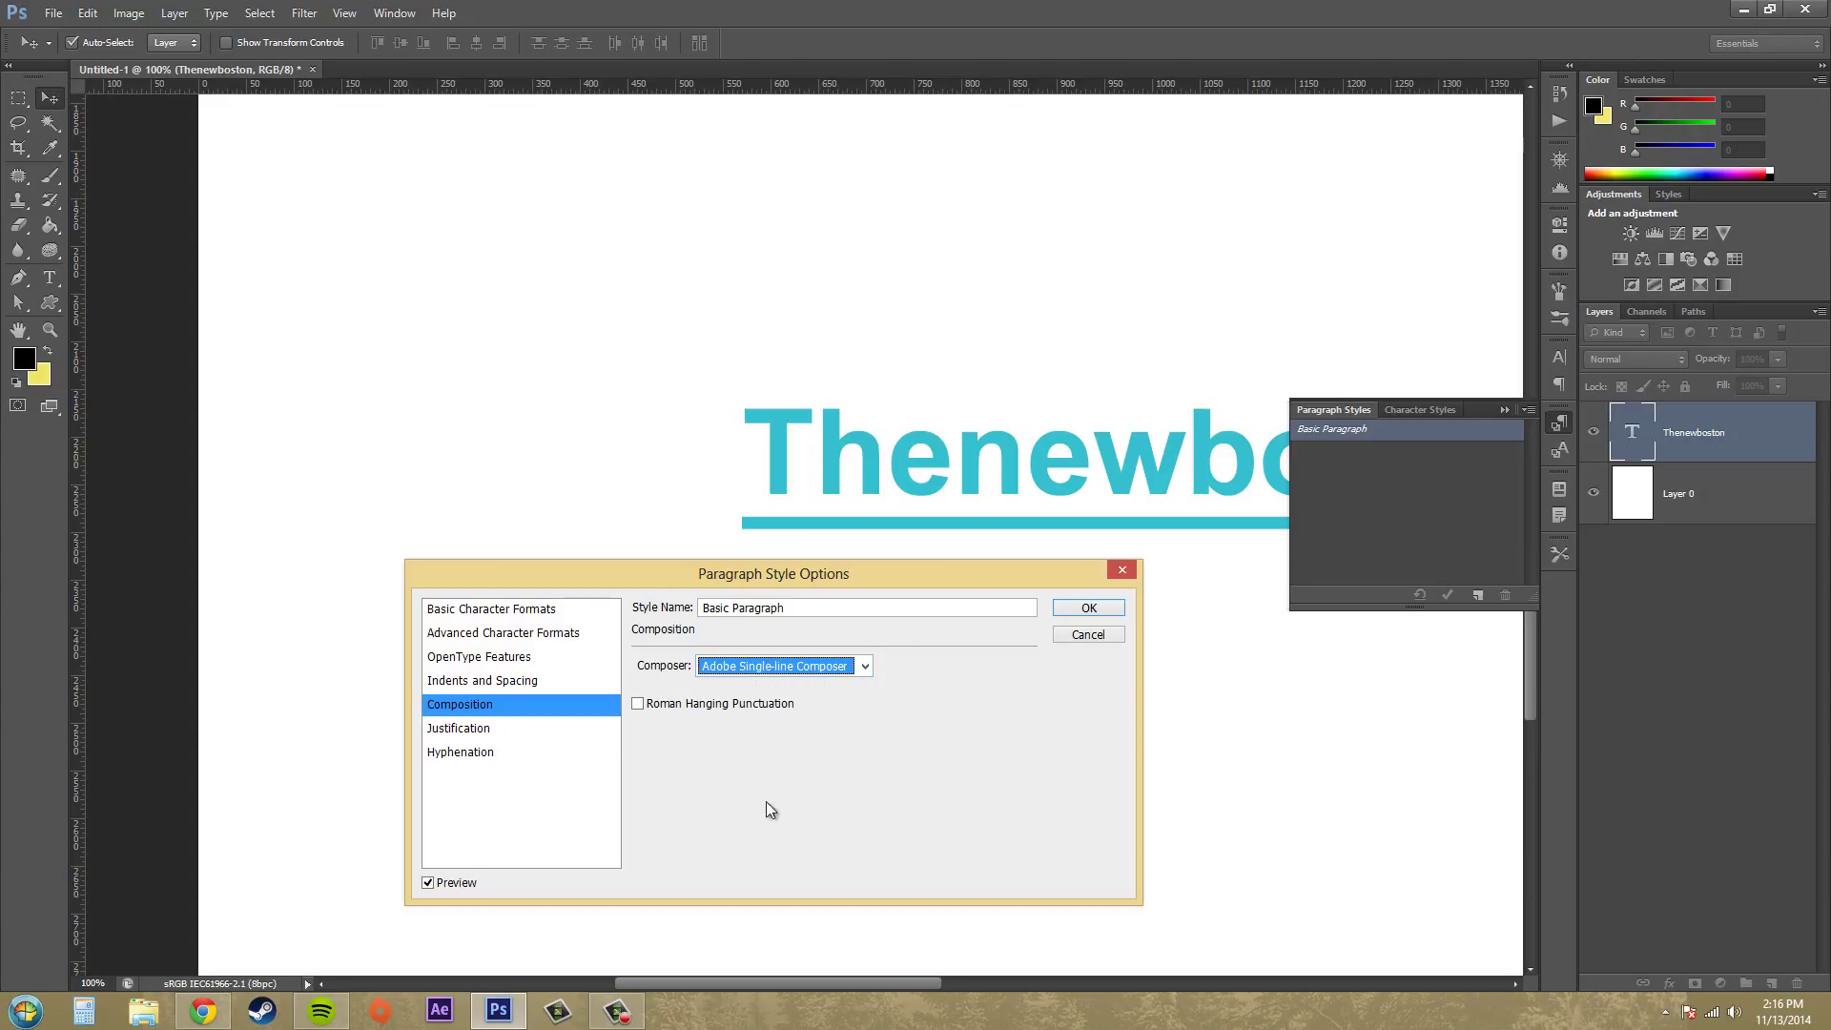
Step: Review the Basic Paragraph style's justification, alignment and hyphenation settings, and cancel the style options
click(486, 731)
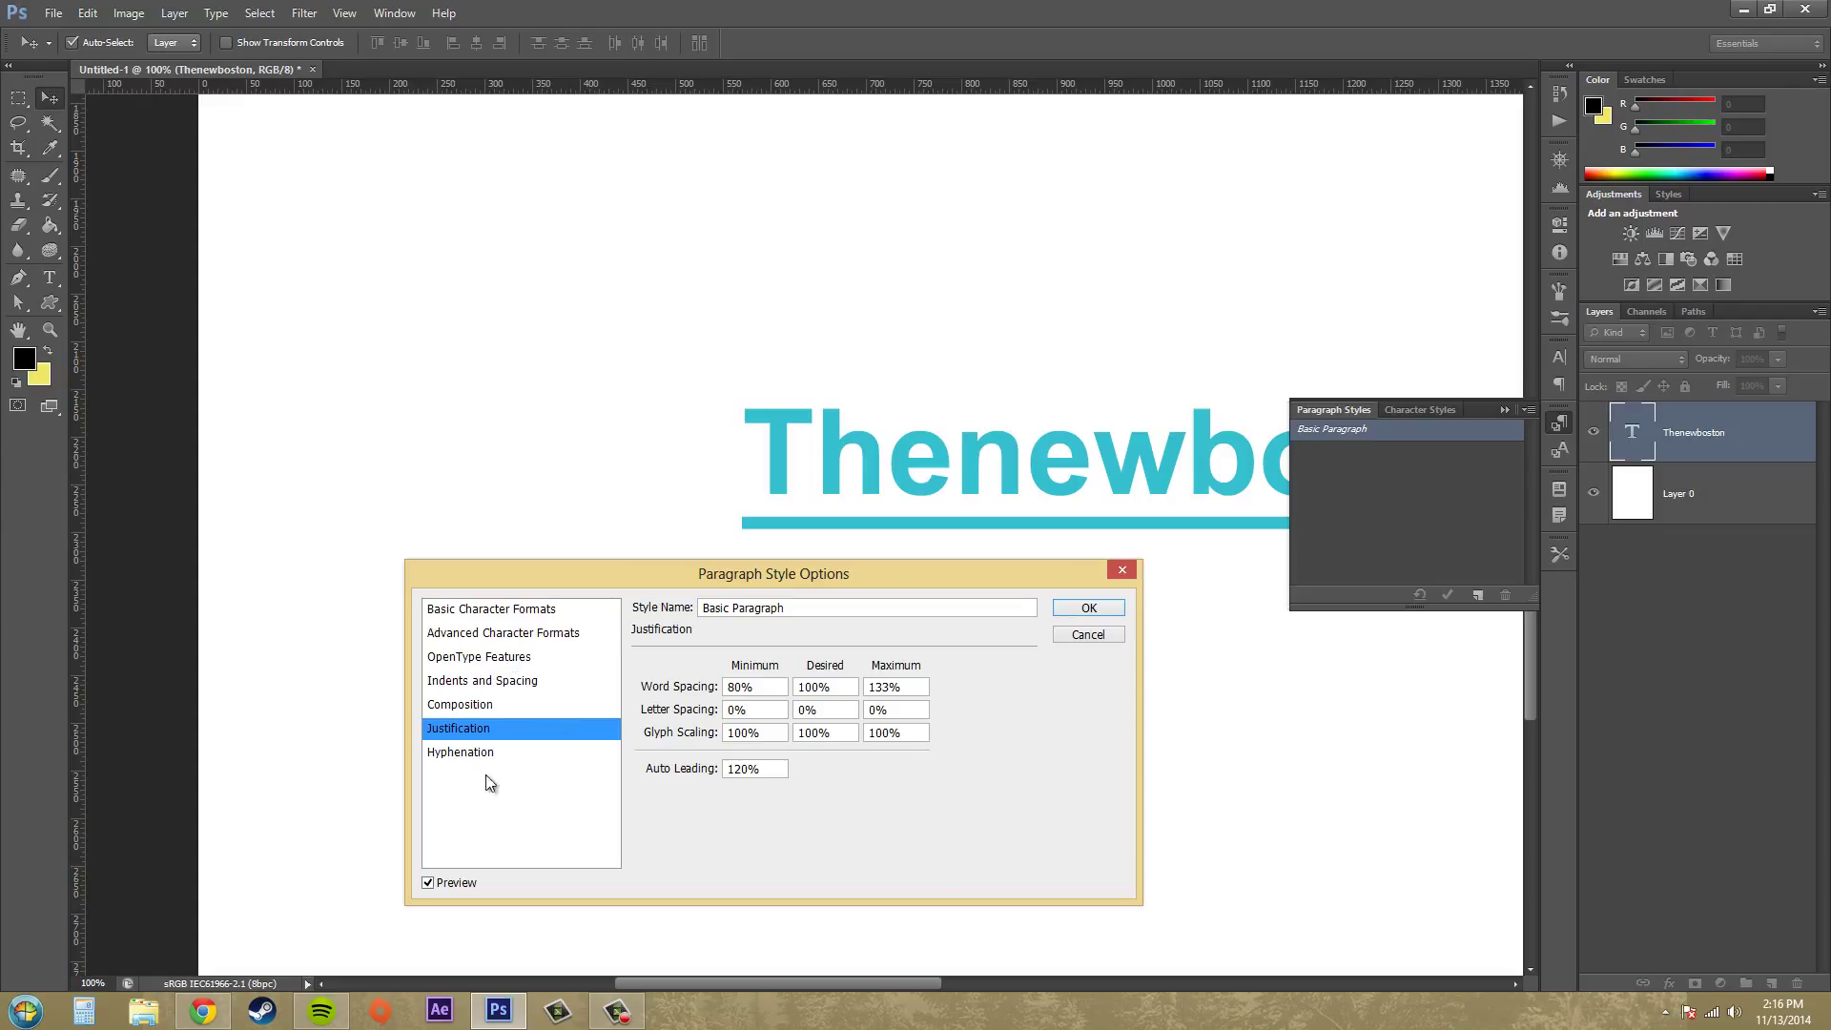
click(498, 677)
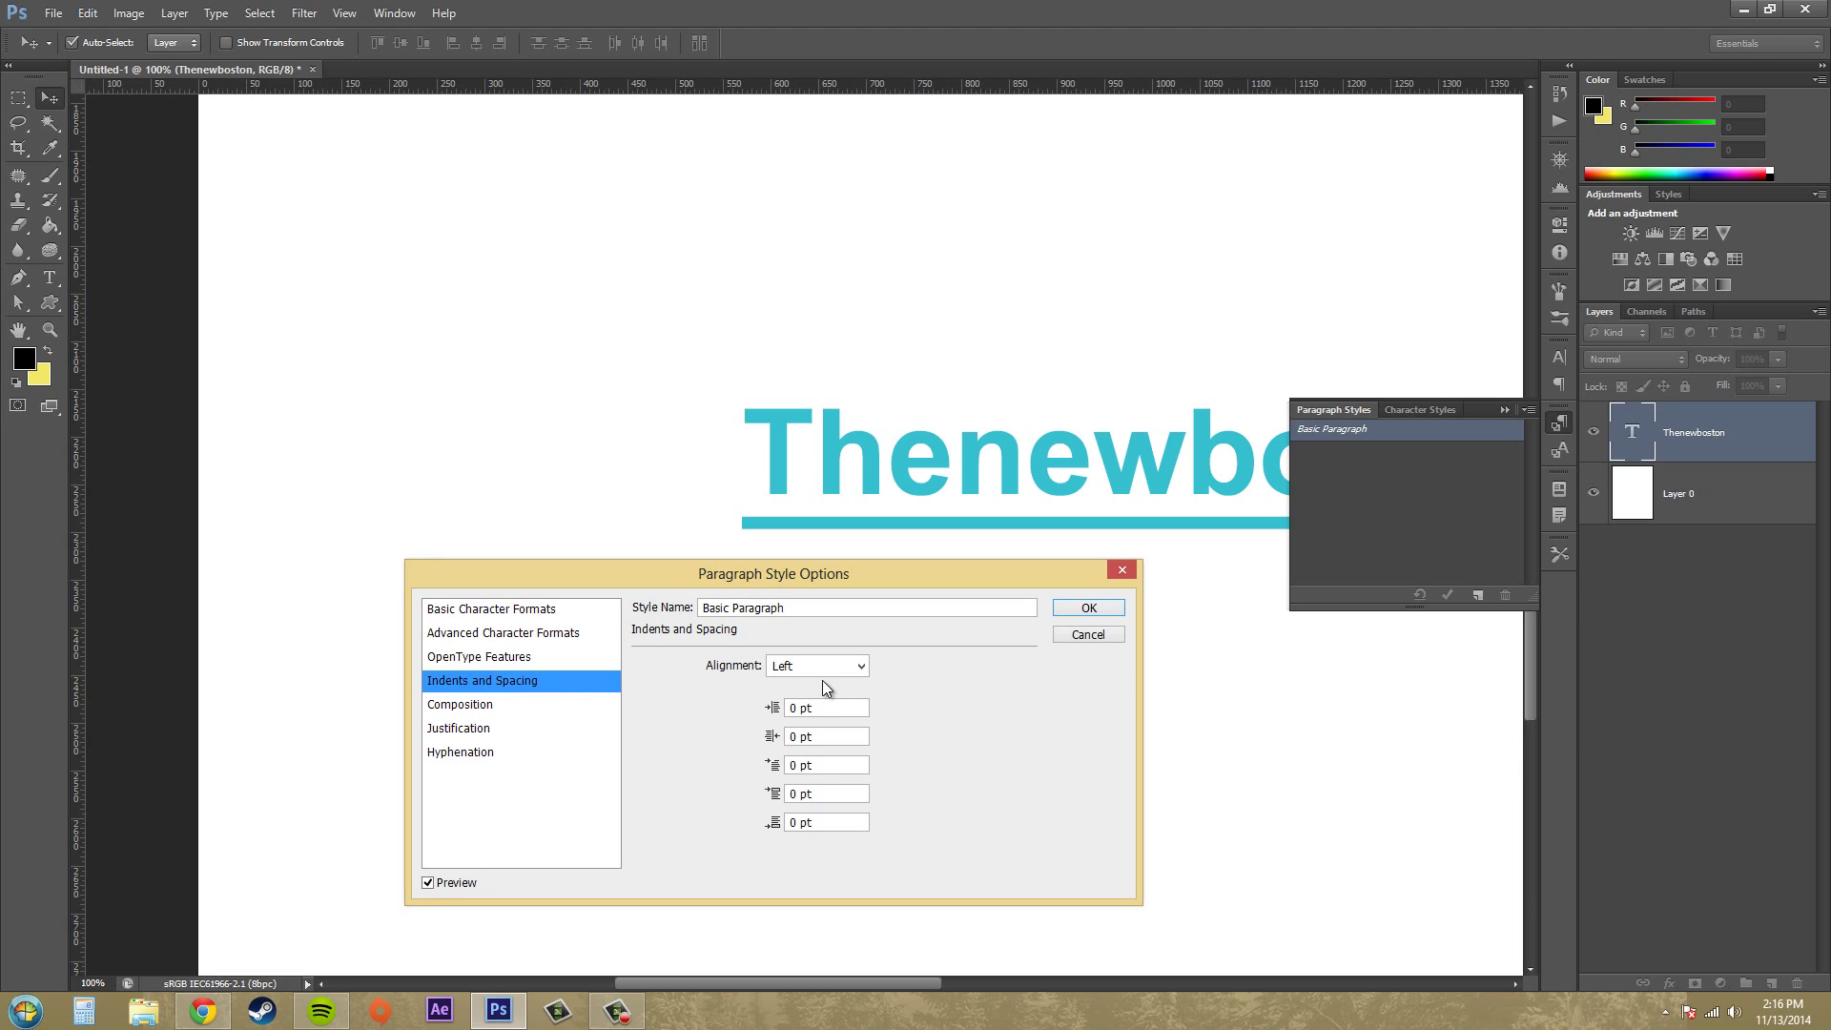
click(823, 668)
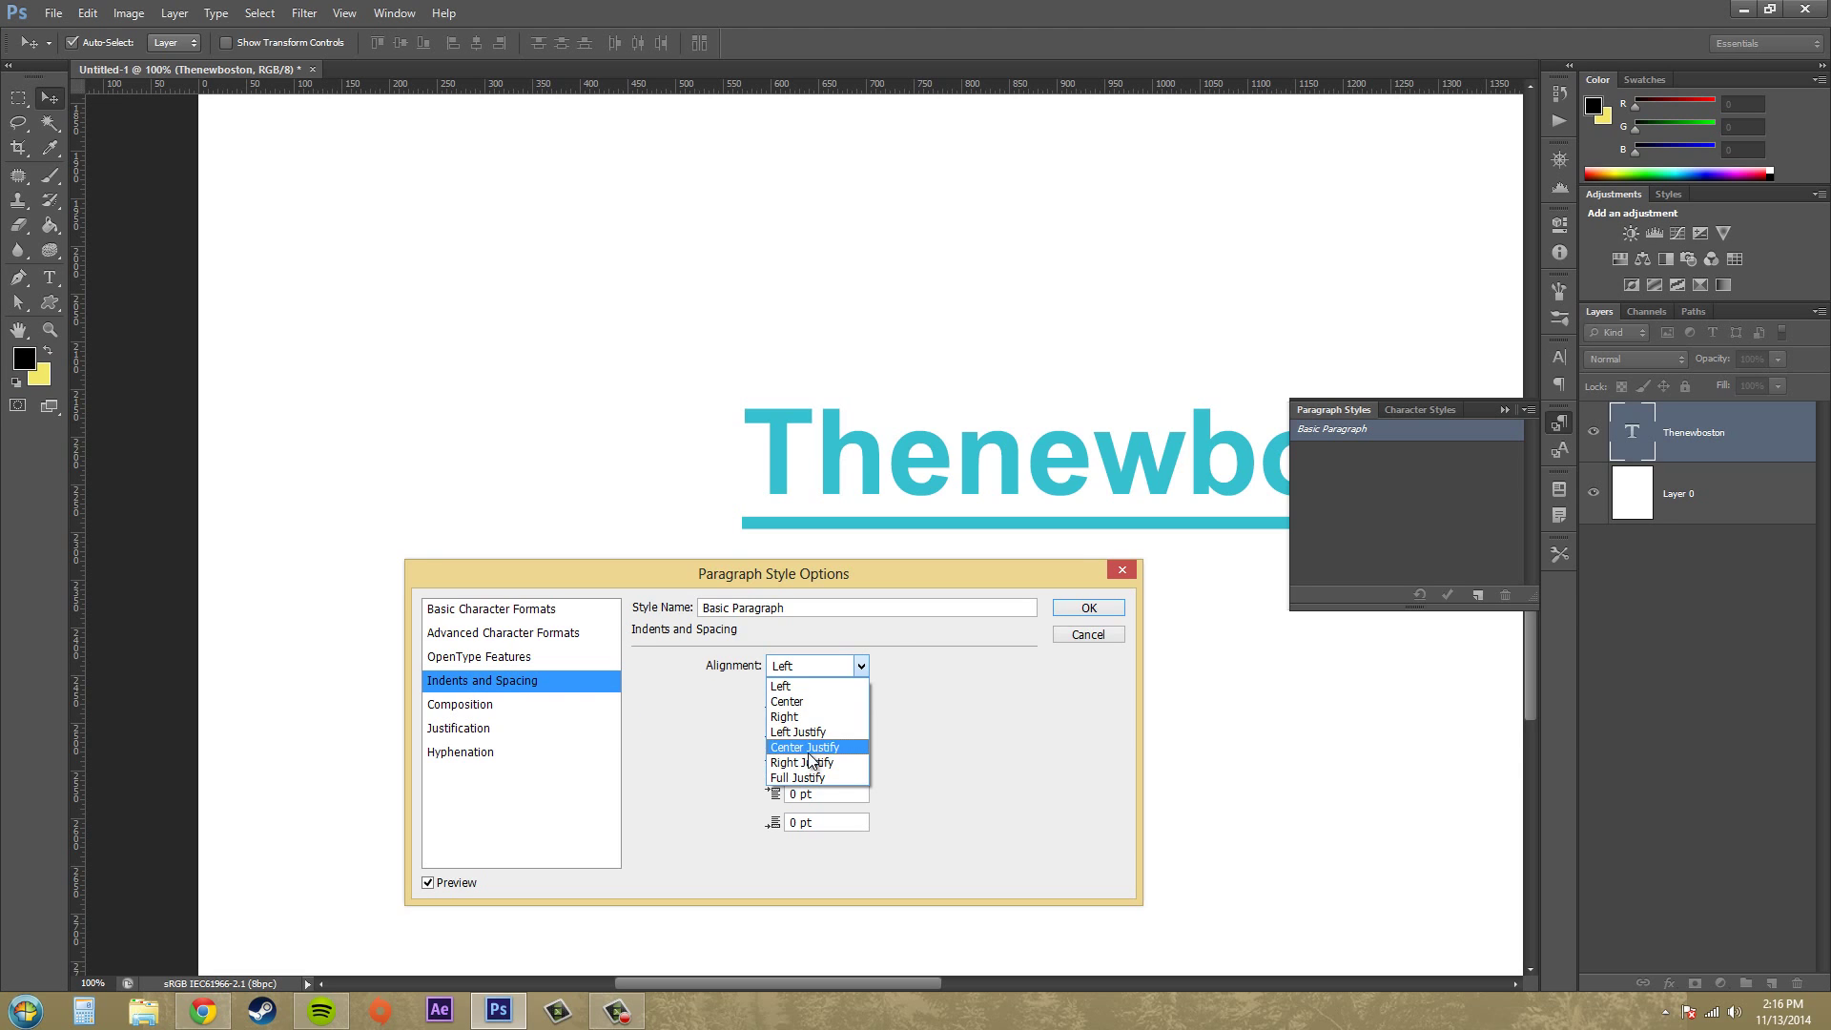
click(610, 755)
click(471, 754)
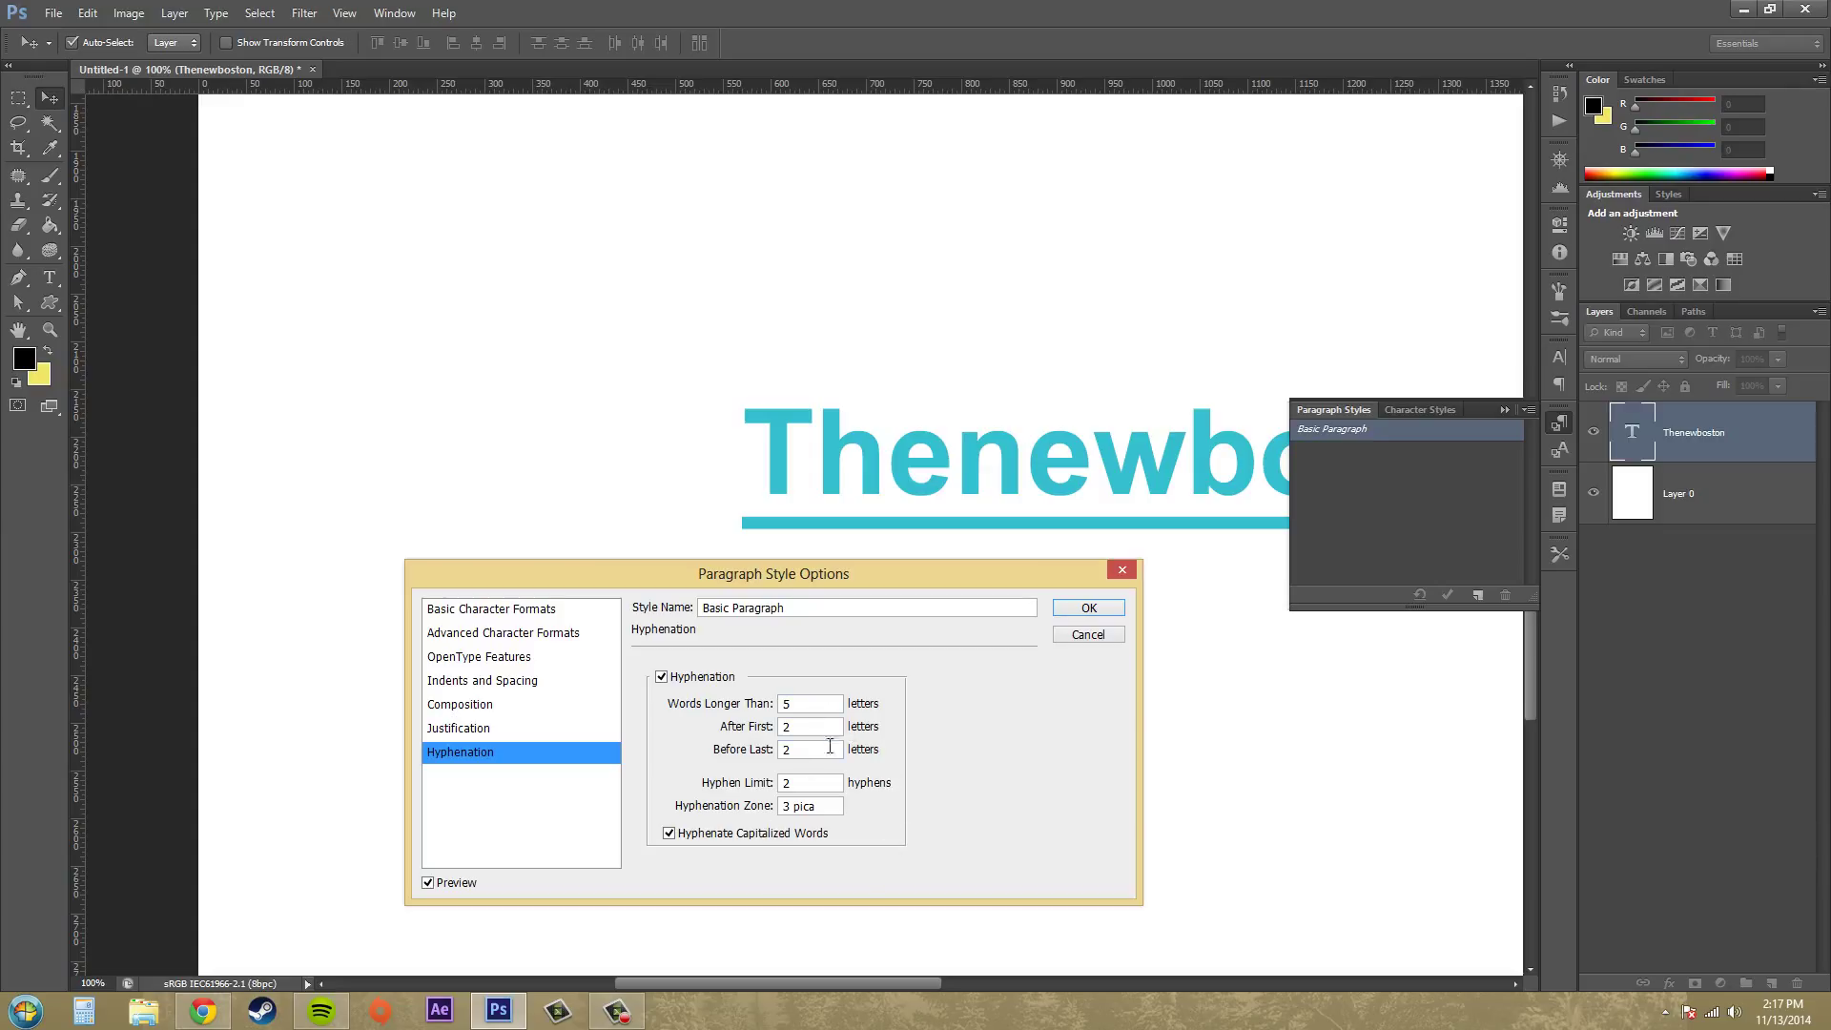
click(1098, 634)
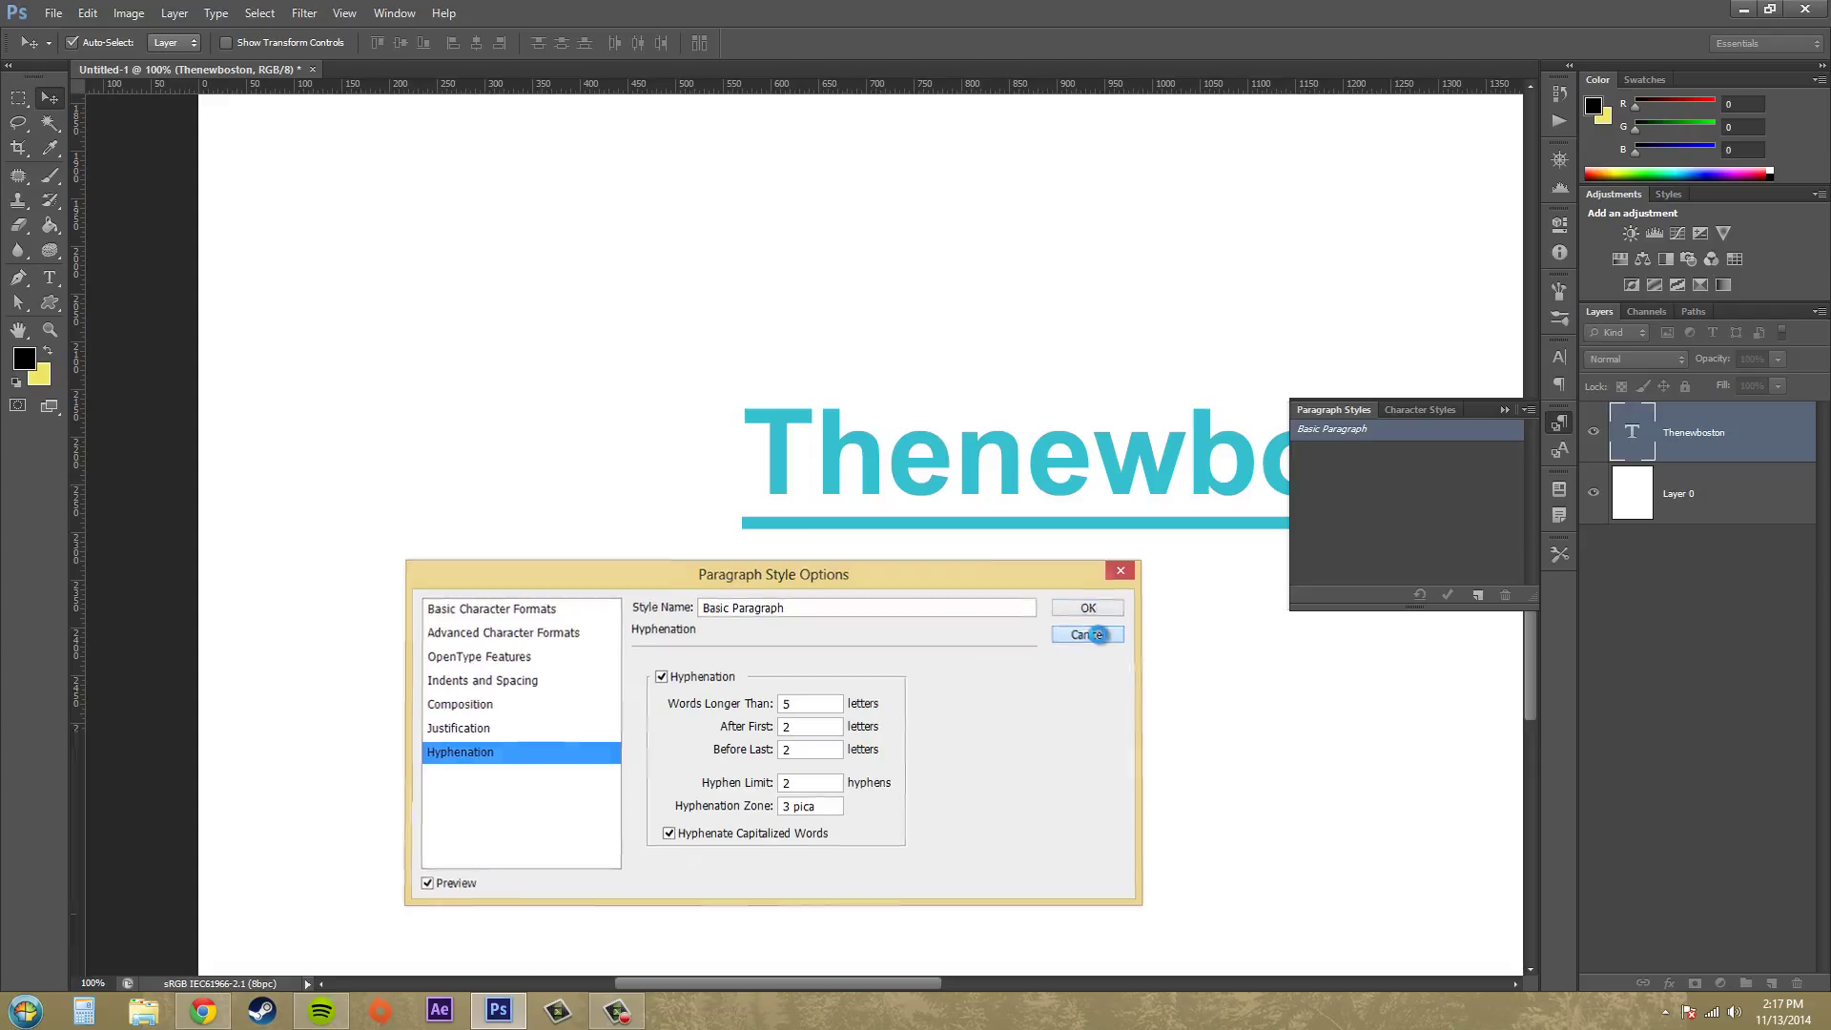